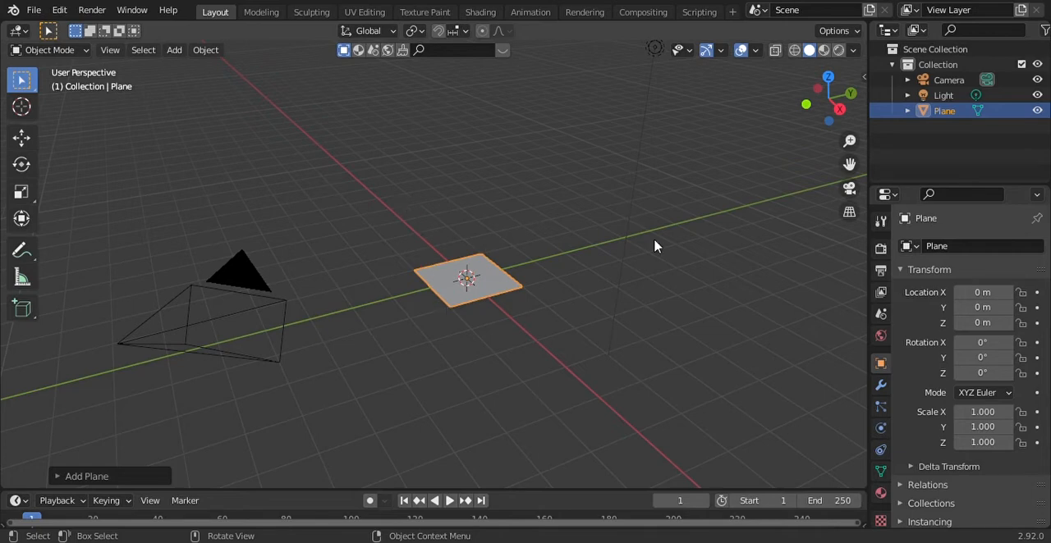
scroll(547, 324, up, 4)
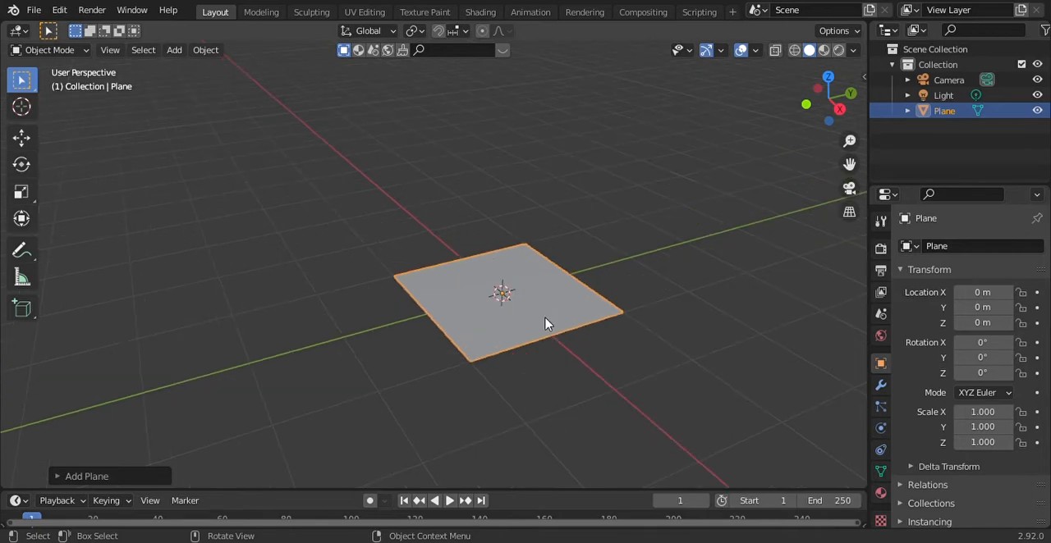
scroll(551, 295, down, 2)
scroll(552, 295, down, 3)
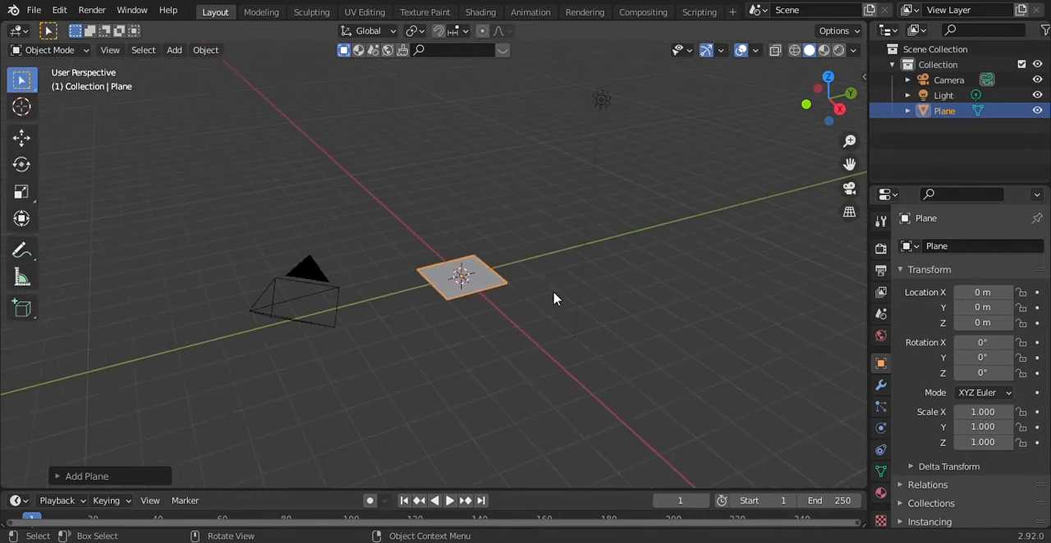
scroll(553, 297, up, 1)
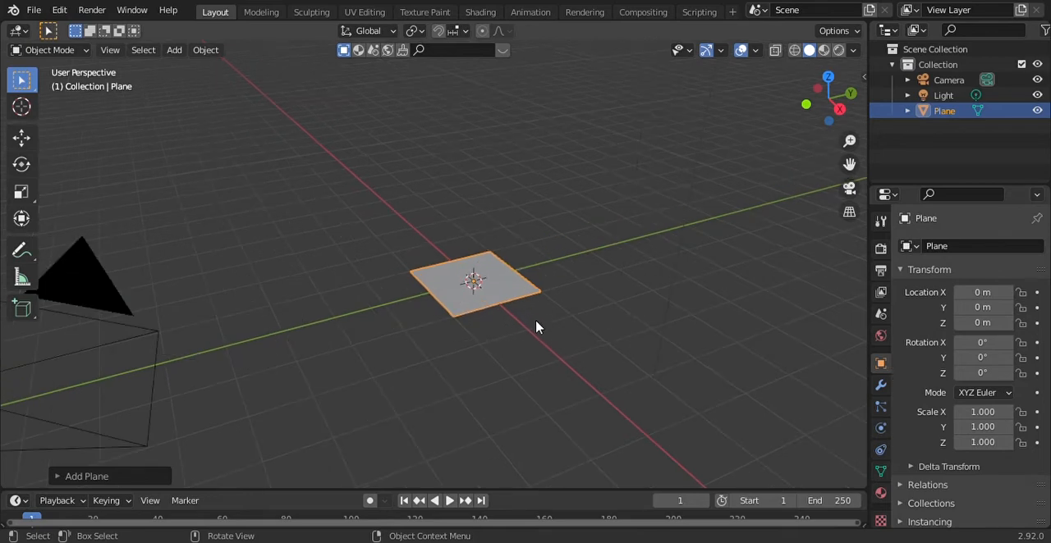
Delete the selected plane from the scene
key(x)
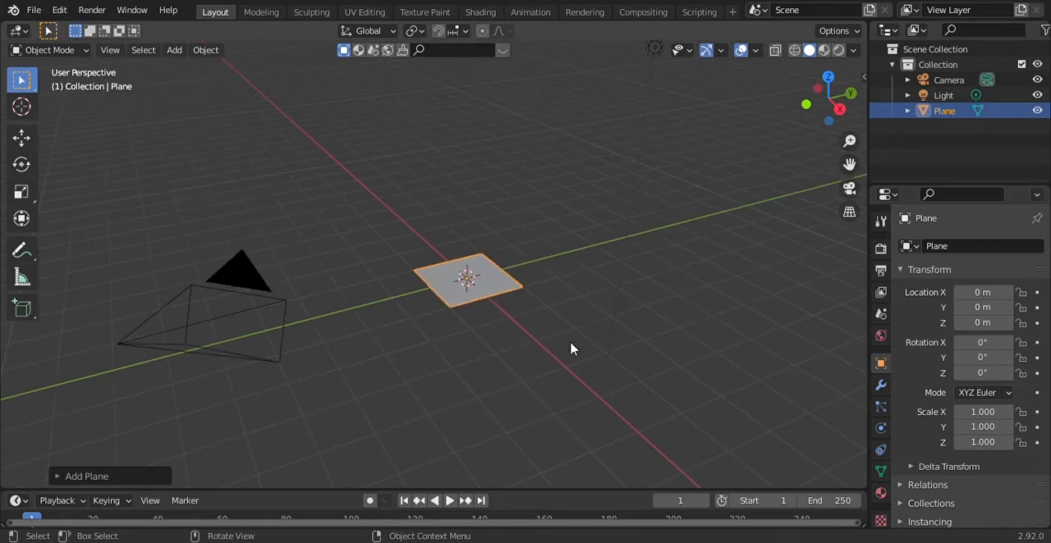
key(x)
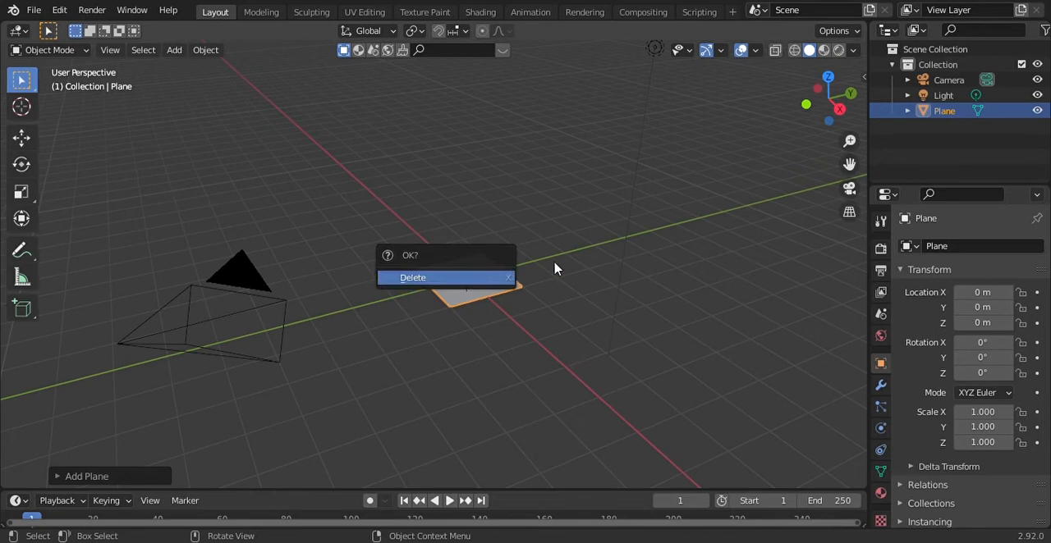
key(x)
click(488, 275)
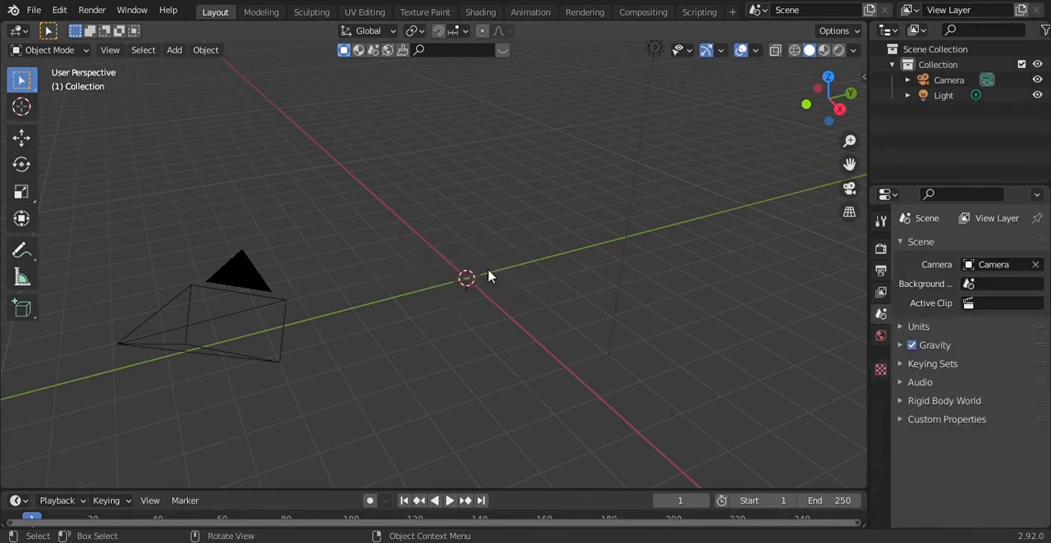
Enable the Screencast Keys overlay in the 3D viewport
key(n)
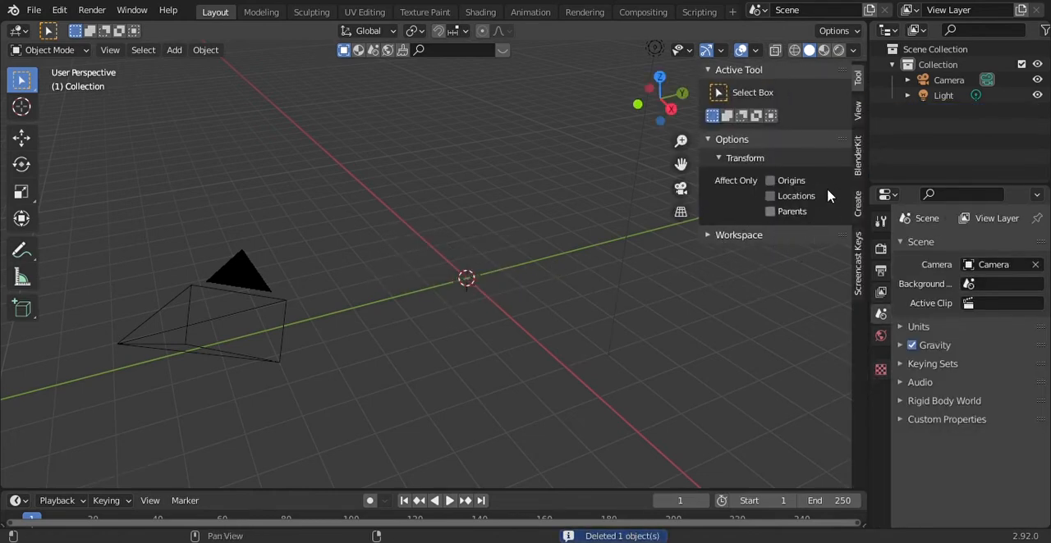
click(858, 112)
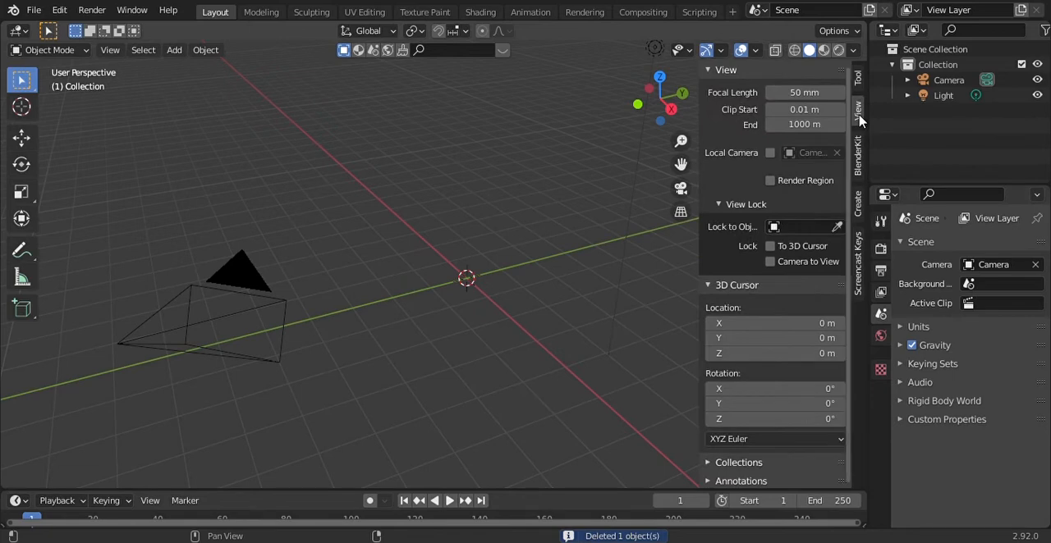
click(858, 280)
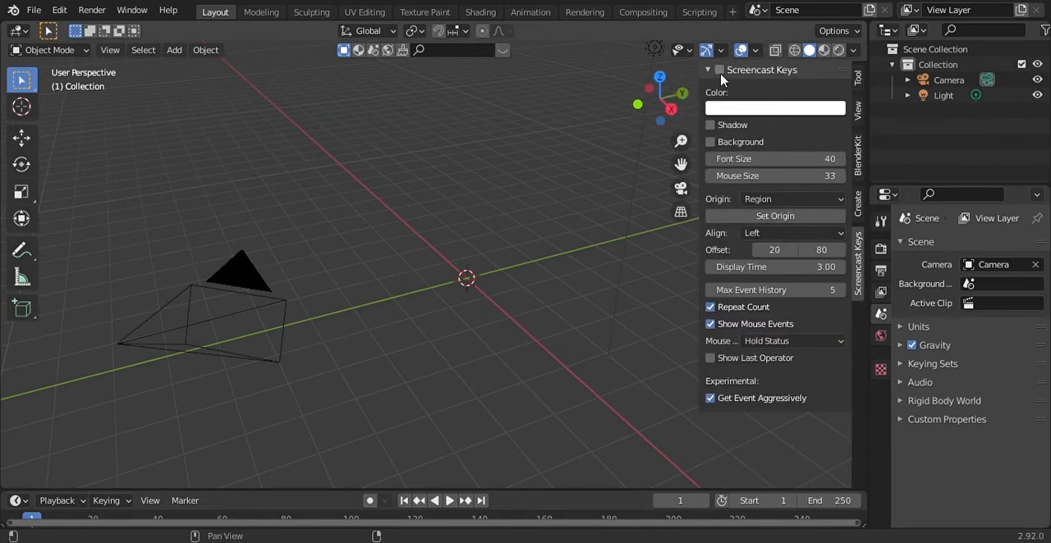
key(n)
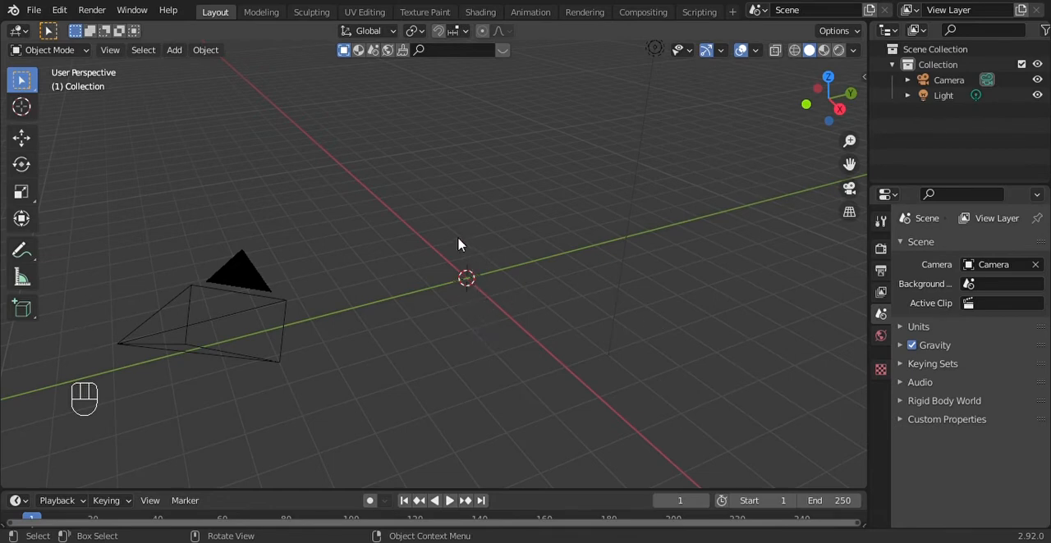
Undo the plane's deletion and delete the plane again
key(ctrl+z)
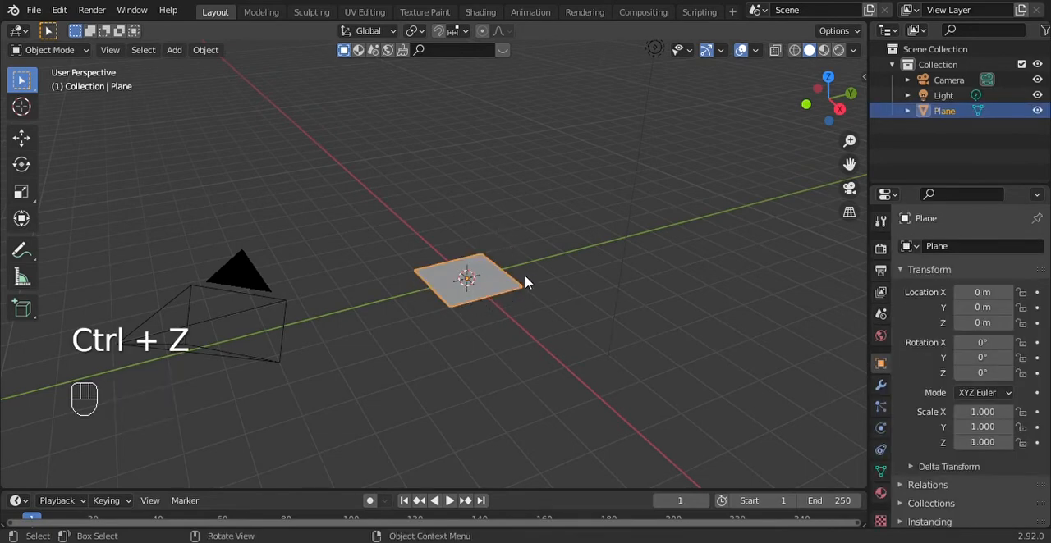
key(x)
click(449, 278)
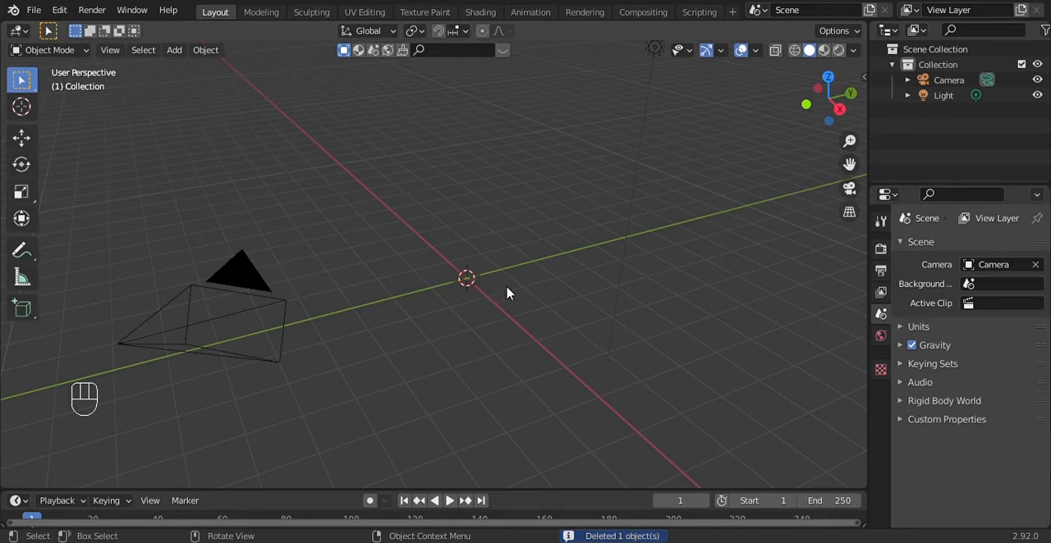
Add a new mesh plane at the world origin
key(shift)
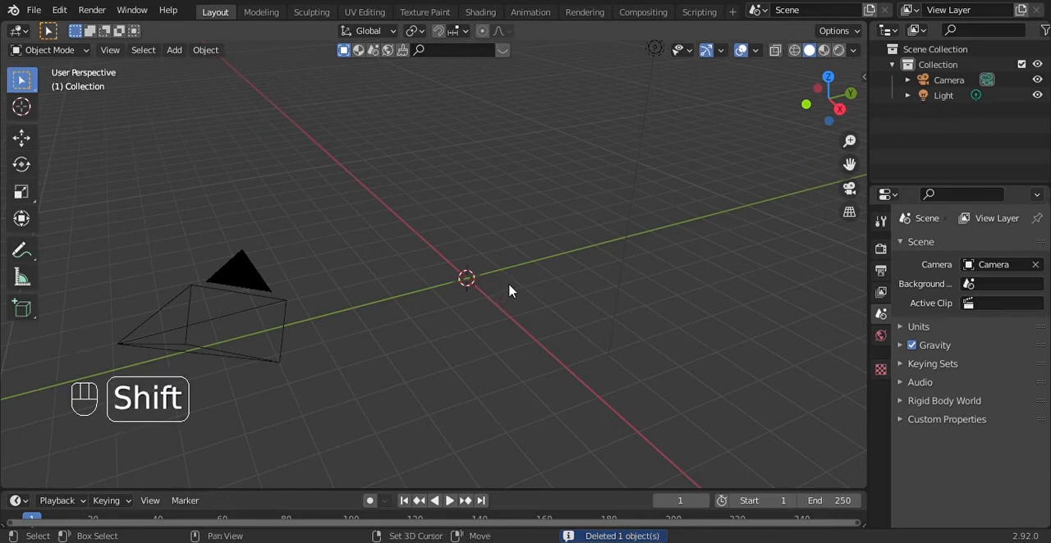
key(shift+a)
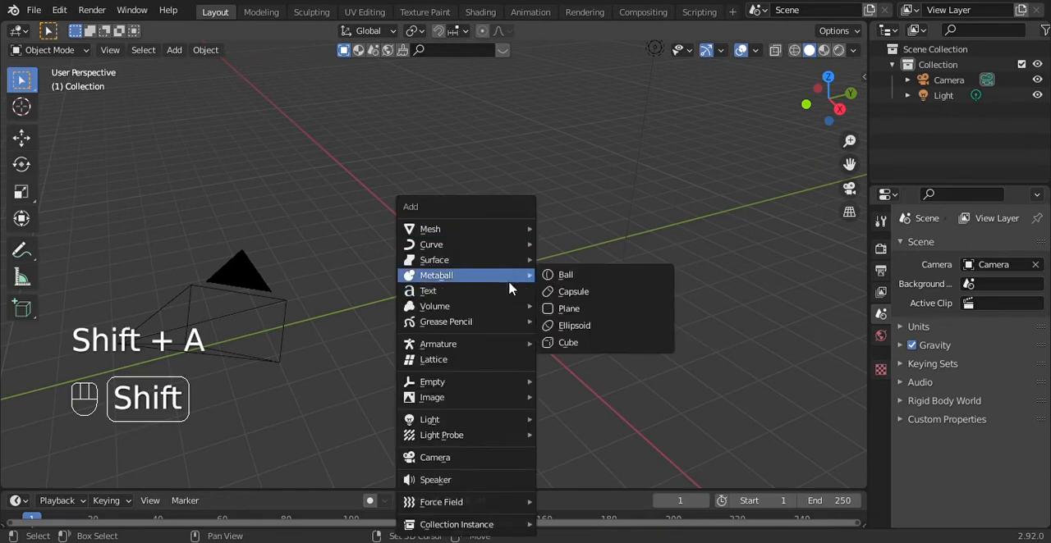
mouse_move(495, 228)
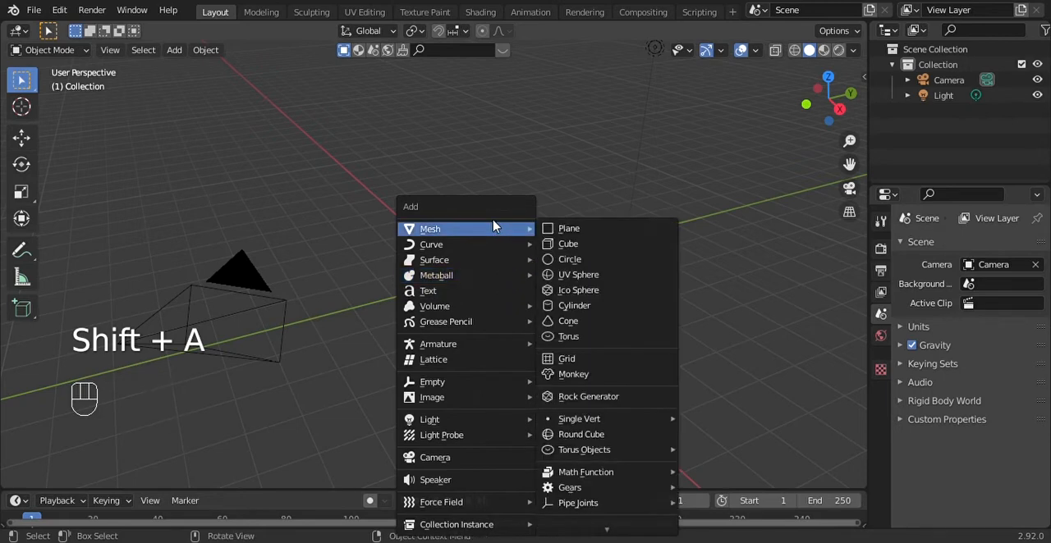
click(567, 231)
Activate the Move tool and stretch the plane along the X axis to a scale of about 1.98
scroll(534, 272, up, 4)
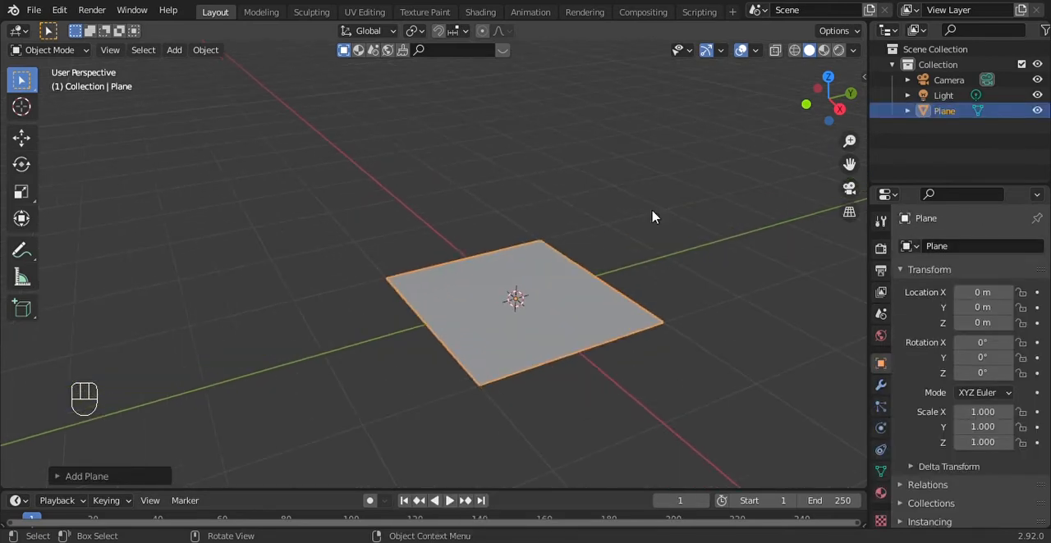
drag(829, 100, 778, 141)
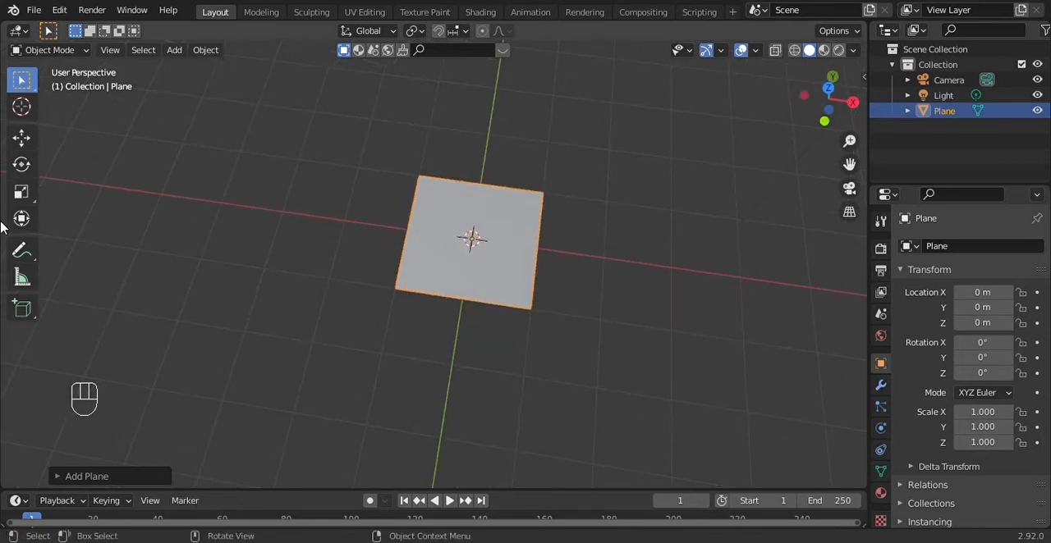
click(22, 139)
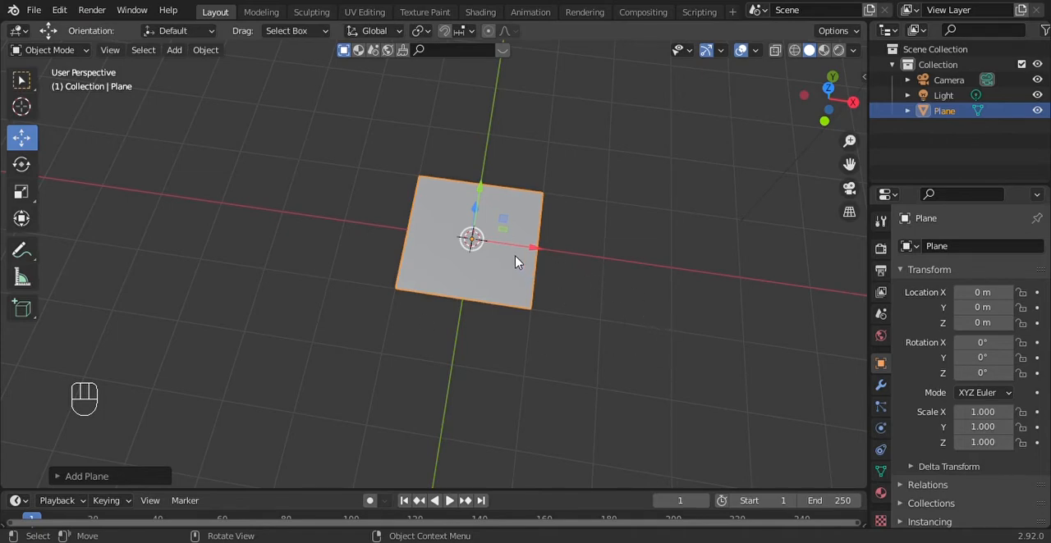
key(s)
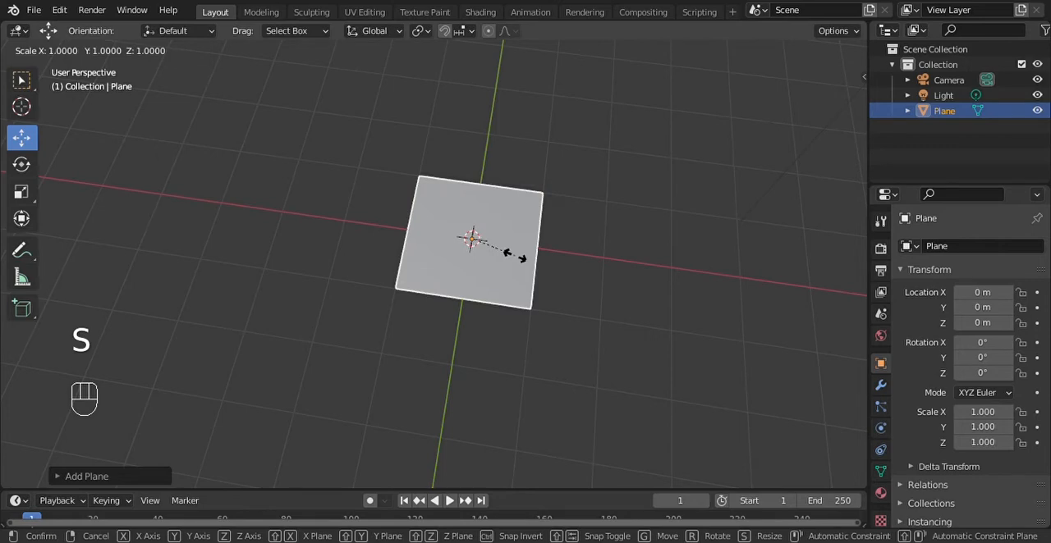
key(x)
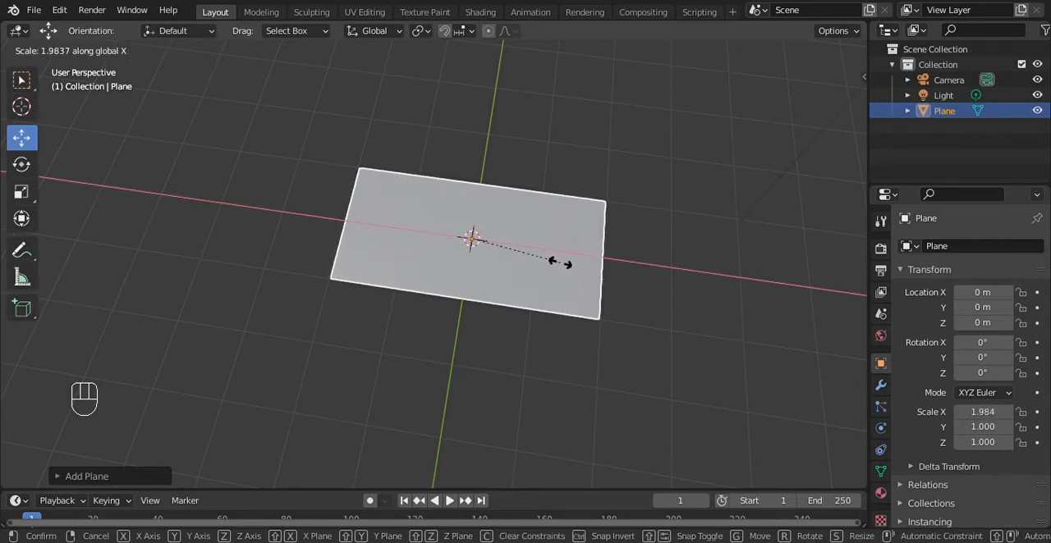
click(561, 262)
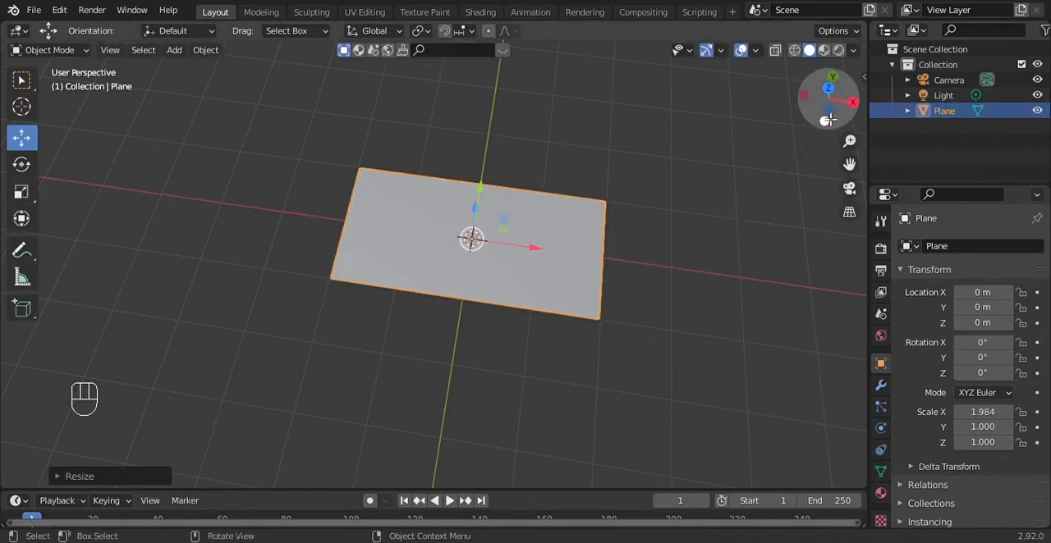
Switch the stretched plane to Edit Mode and set the selection mode to faces
mouse_move(823, 105)
mouse_down()
mouse_move(829, 99)
mouse_move(765, 72)
mouse_move(761, 26)
mouse_move(835, 46)
mouse_move(827, 97)
mouse_up()
scroll(669, 238, up, 3)
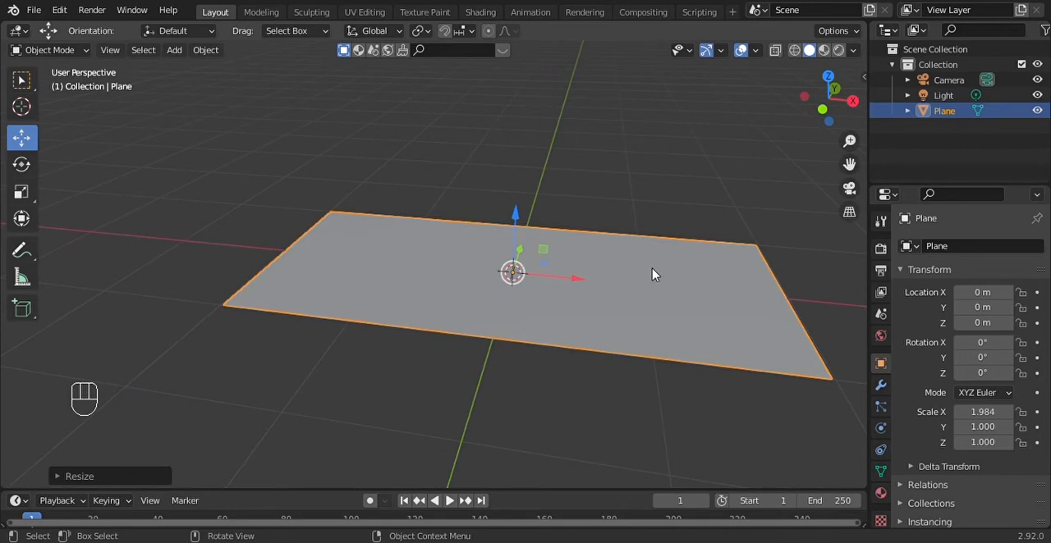
scroll(654, 274, down, 2)
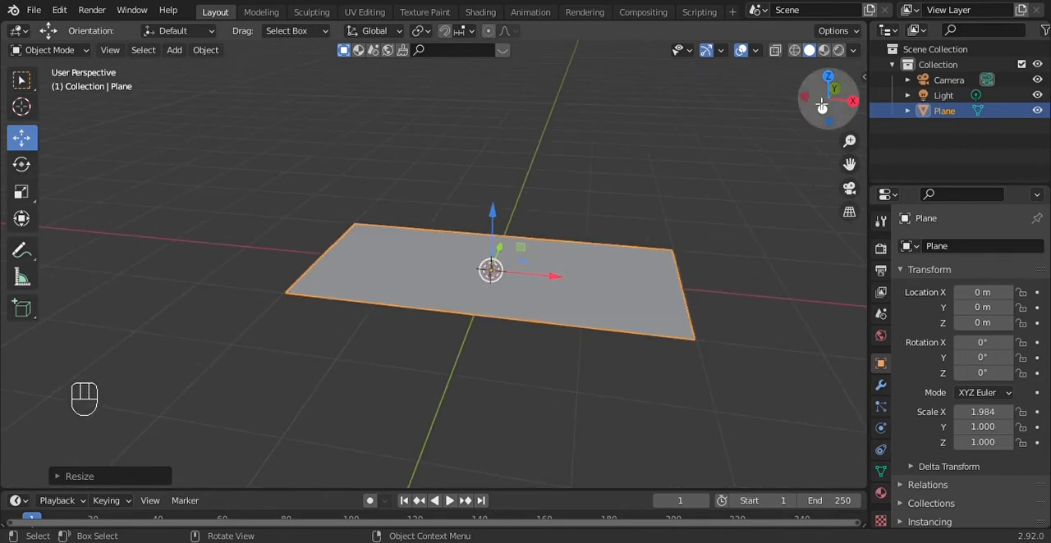
mouse_move(820, 99)
mouse_down()
mouse_move(837, 60)
mouse_move(830, 106)
mouse_up()
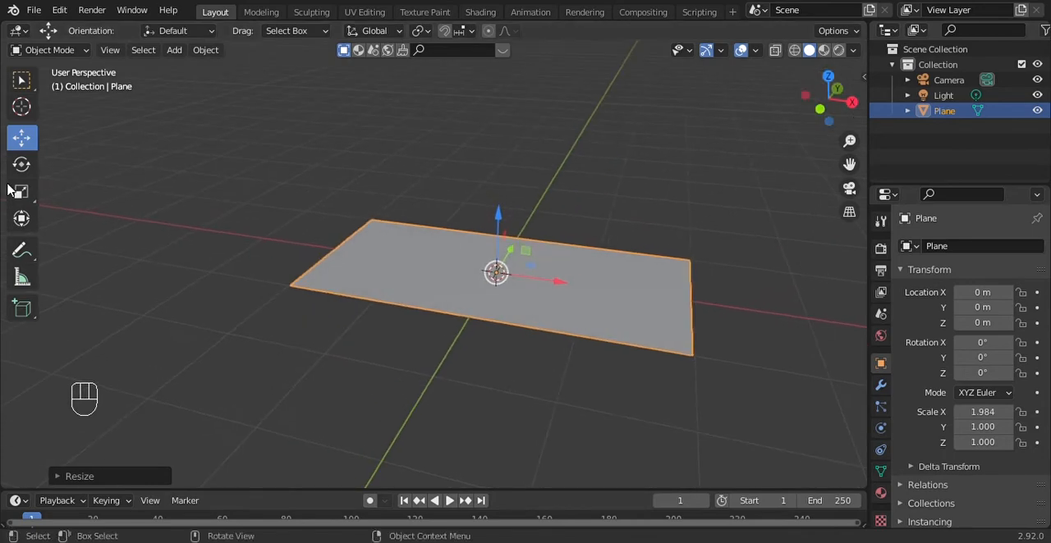
click(67, 51)
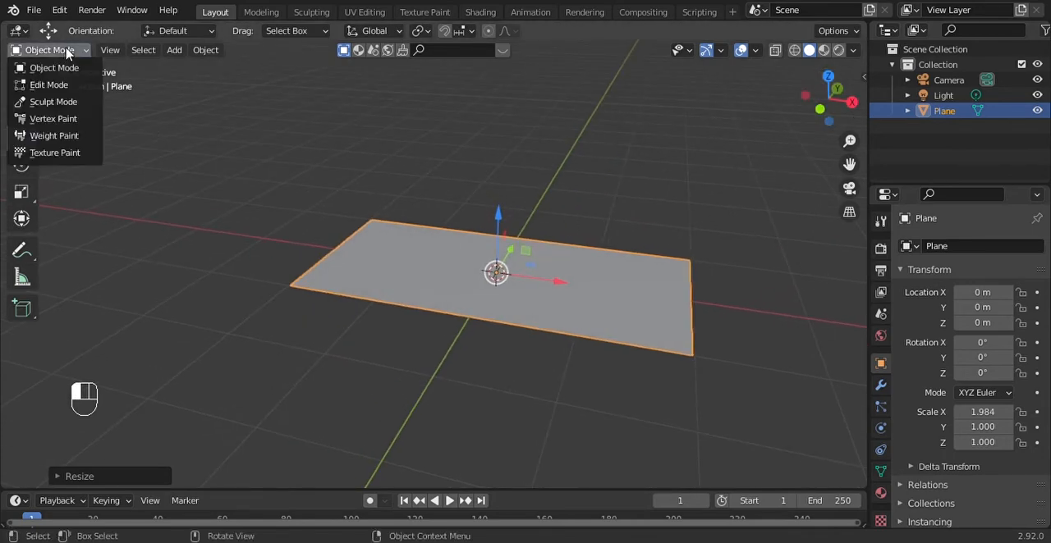
click(61, 86)
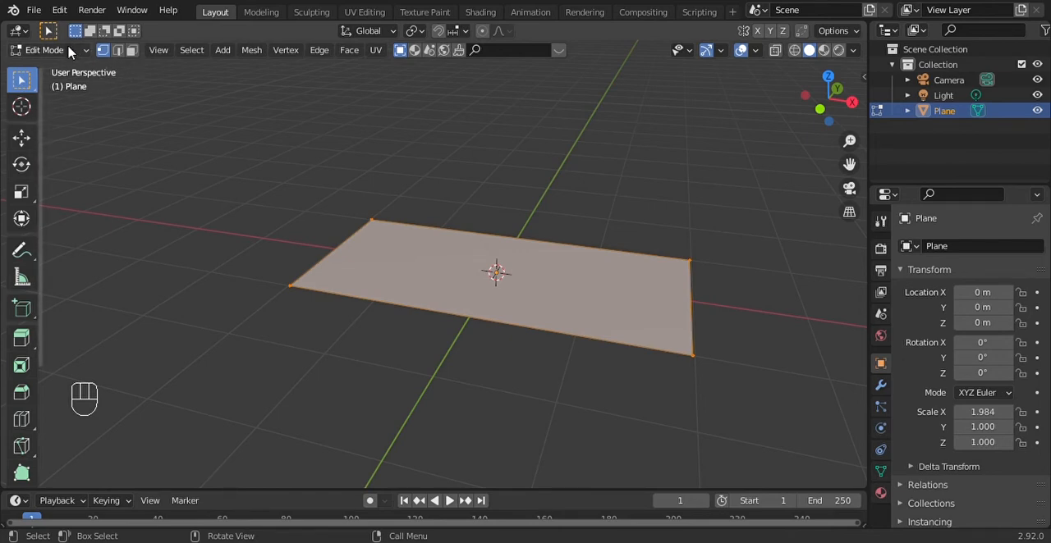
click(133, 52)
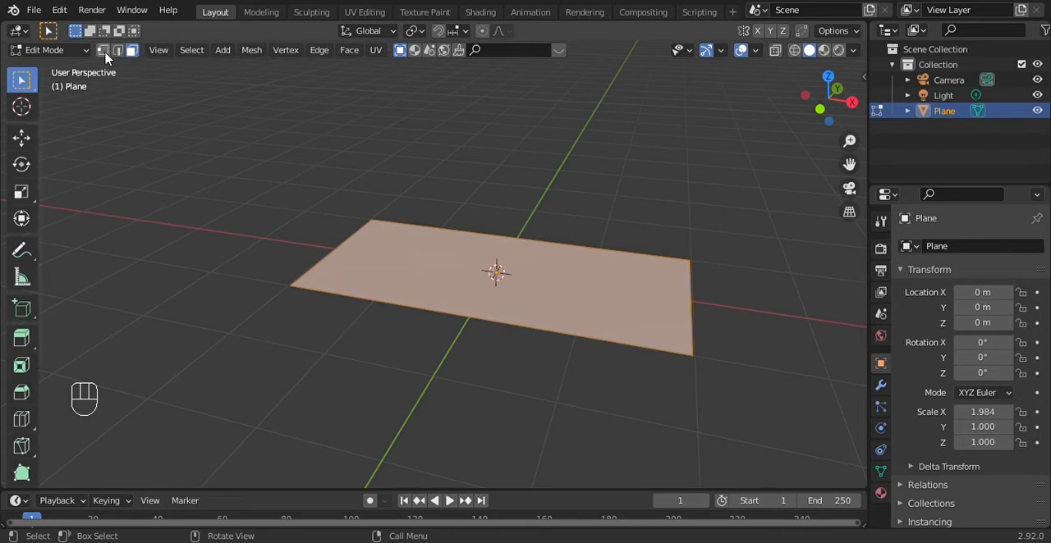
click(103, 54)
click(119, 51)
click(132, 54)
Extrude the plane's face upward by about 0.16 m along the global Z axis to form a thin slab
click(22, 139)
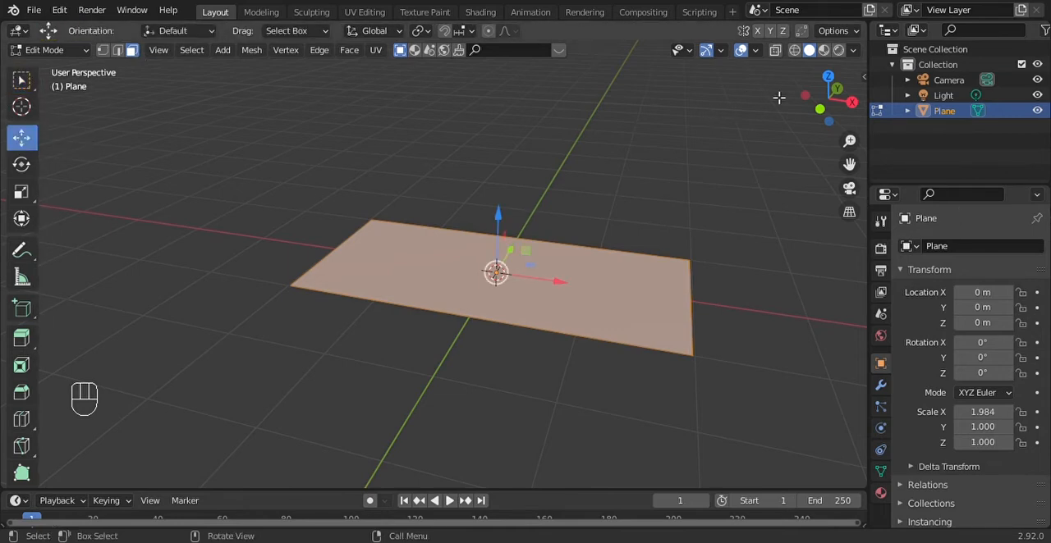
drag(829, 99, 780, 103)
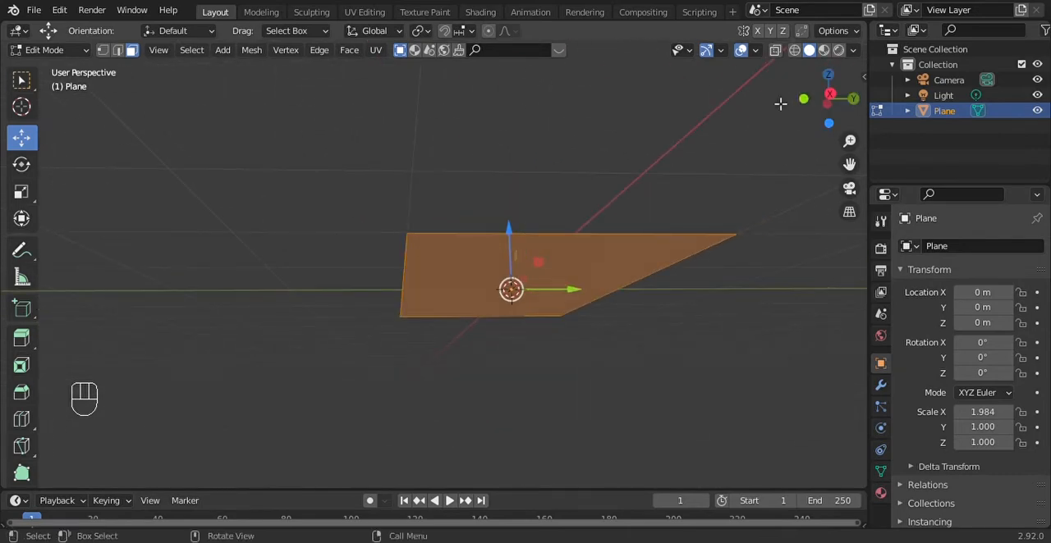
drag(827, 98, 576, 216)
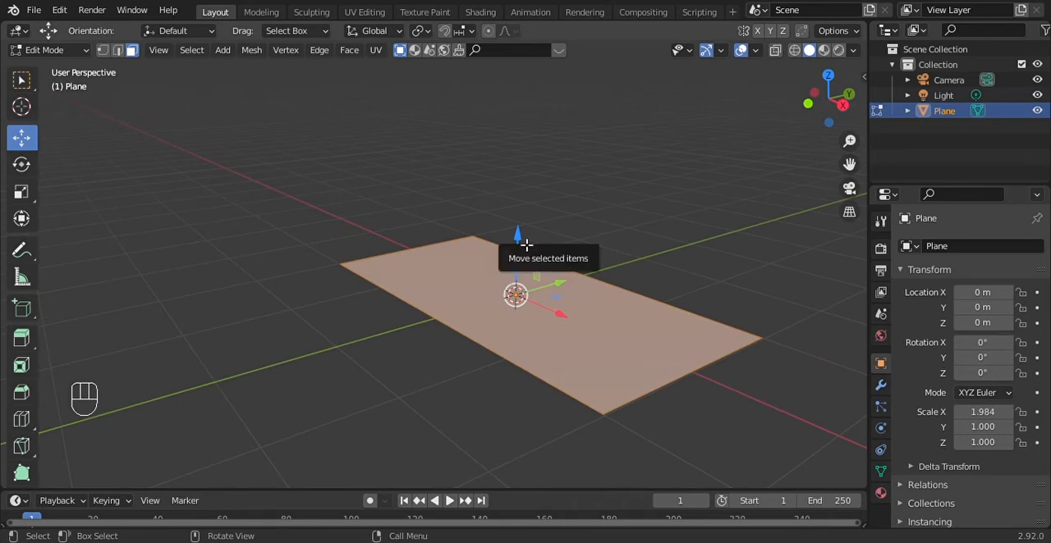
drag(824, 109, 748, 183)
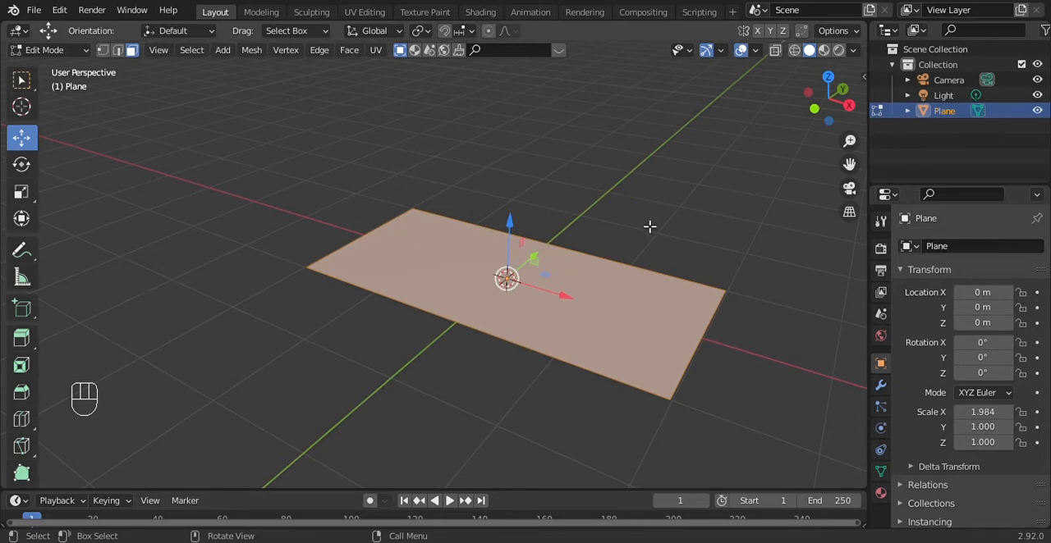
key(e)
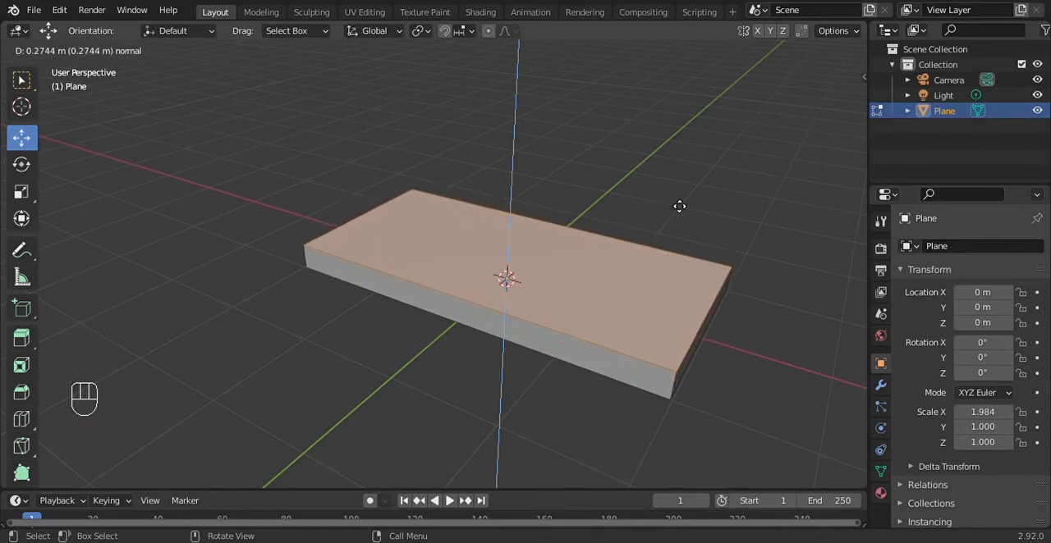
key(z)
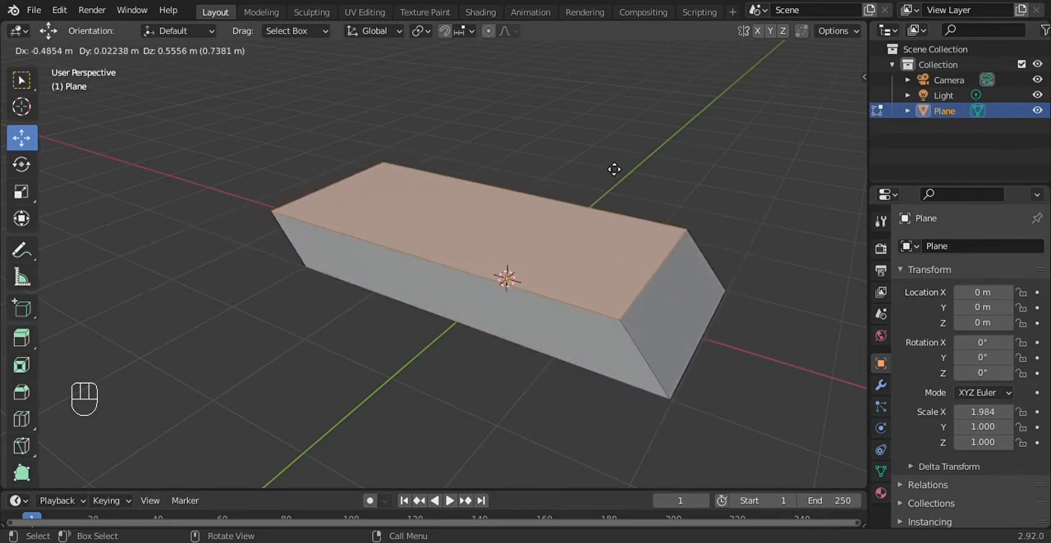
key(z)
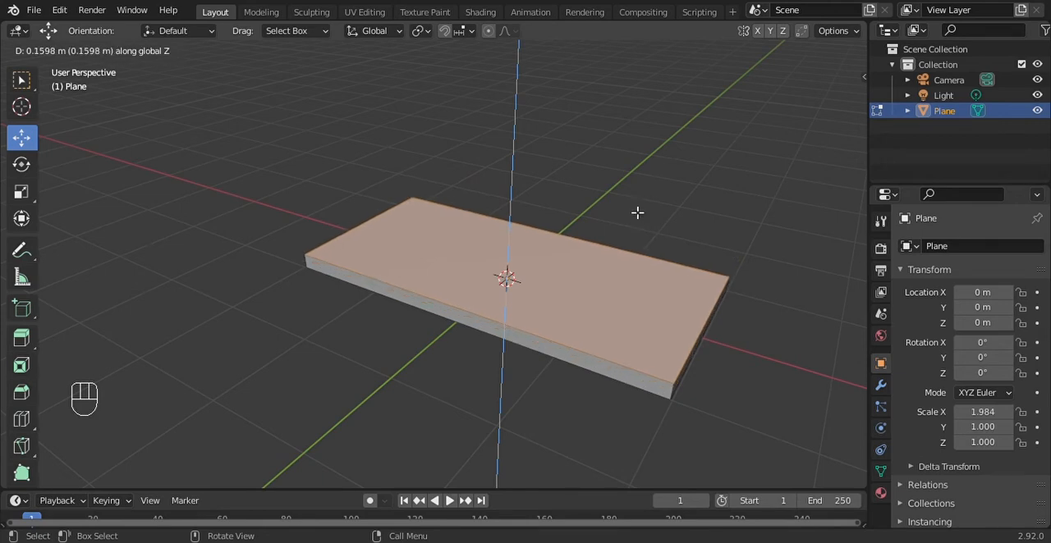
click(637, 213)
drag(833, 102, 857, 115)
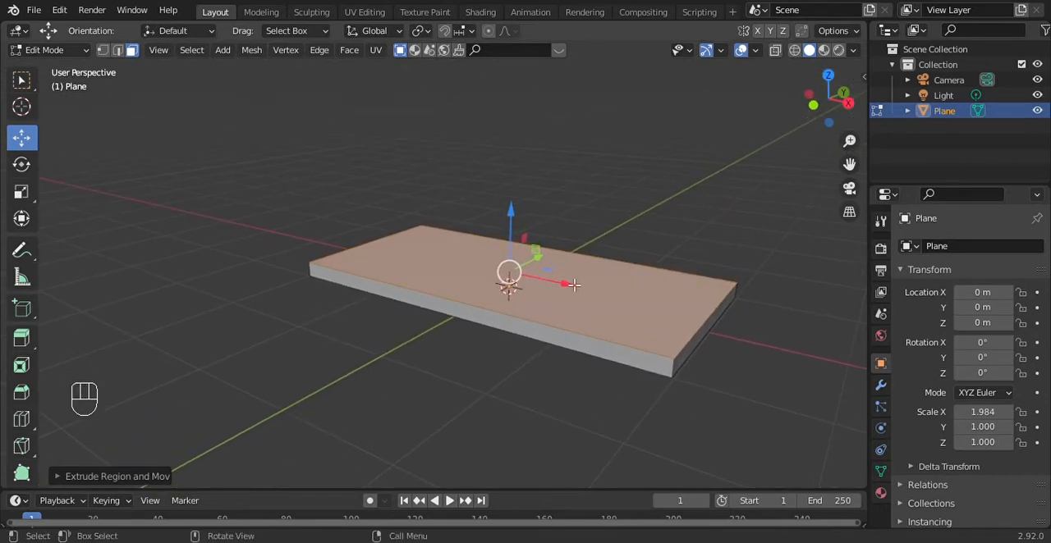
Toggle the slab between Object Mode and Edit Mode, ending in Object Mode
key(Tab)
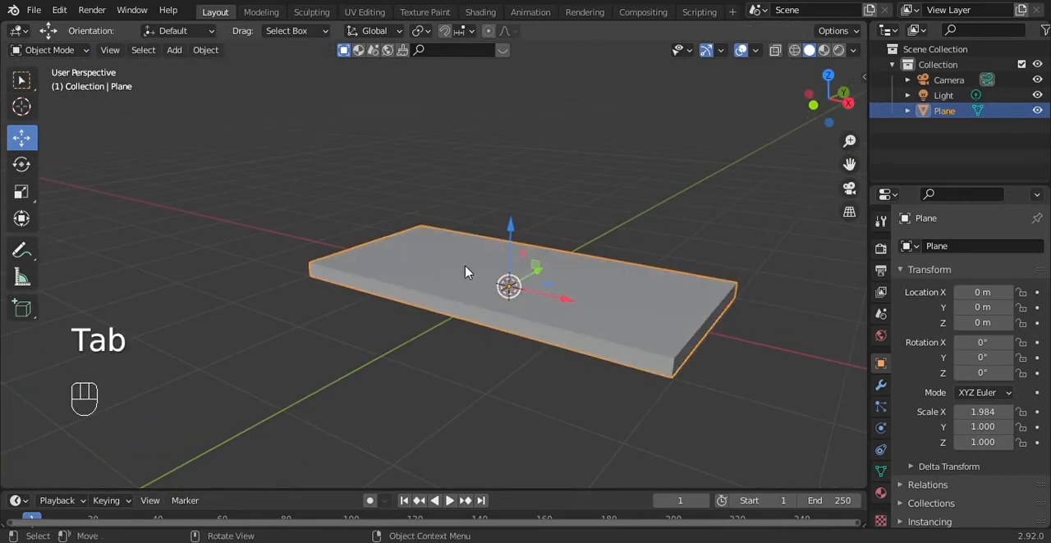
key(Tab)
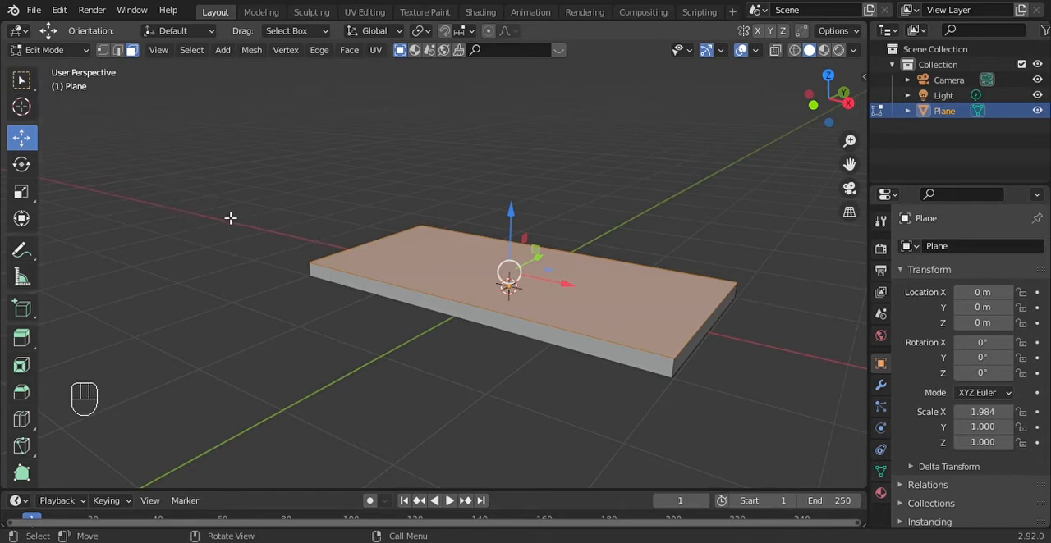
key(Tab)
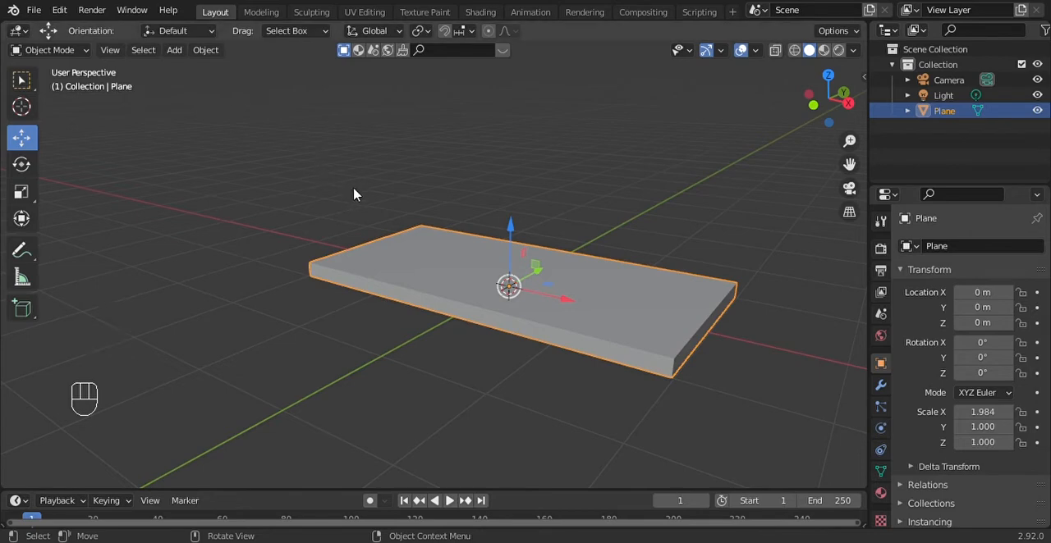
key(Tab)
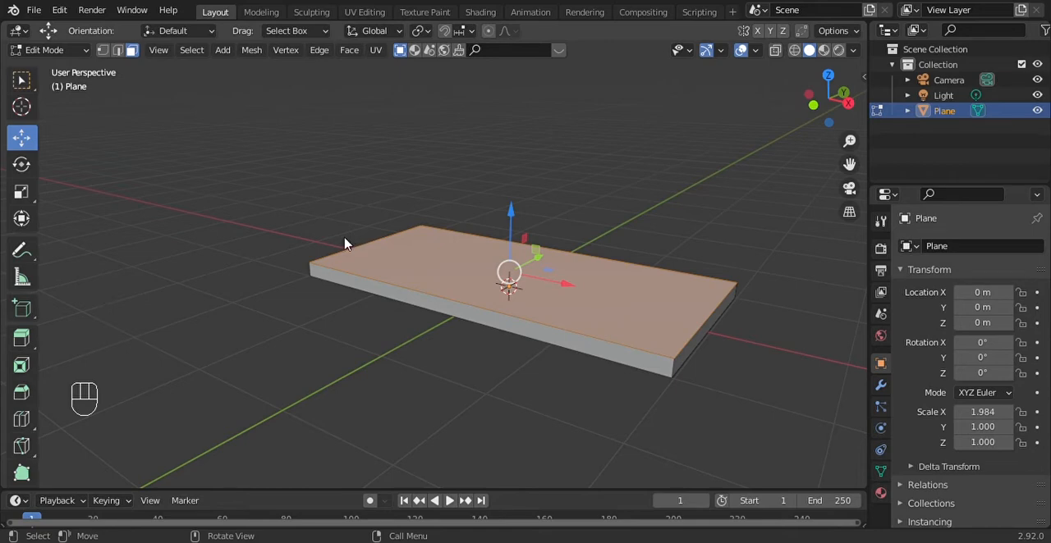
key(Tab)
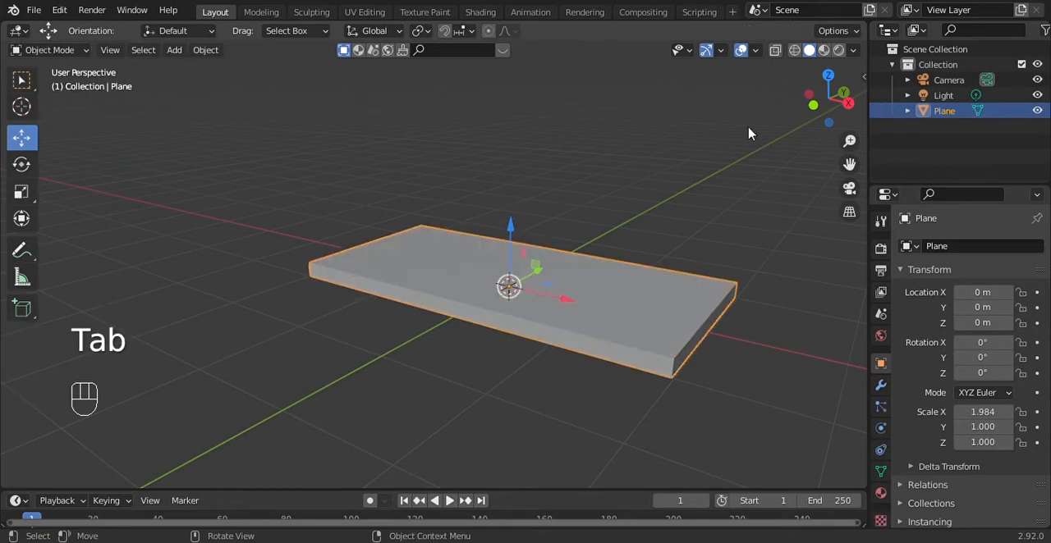
Try raising the slab along the Z axis, and undo the move
drag(827, 100, 970, 109)
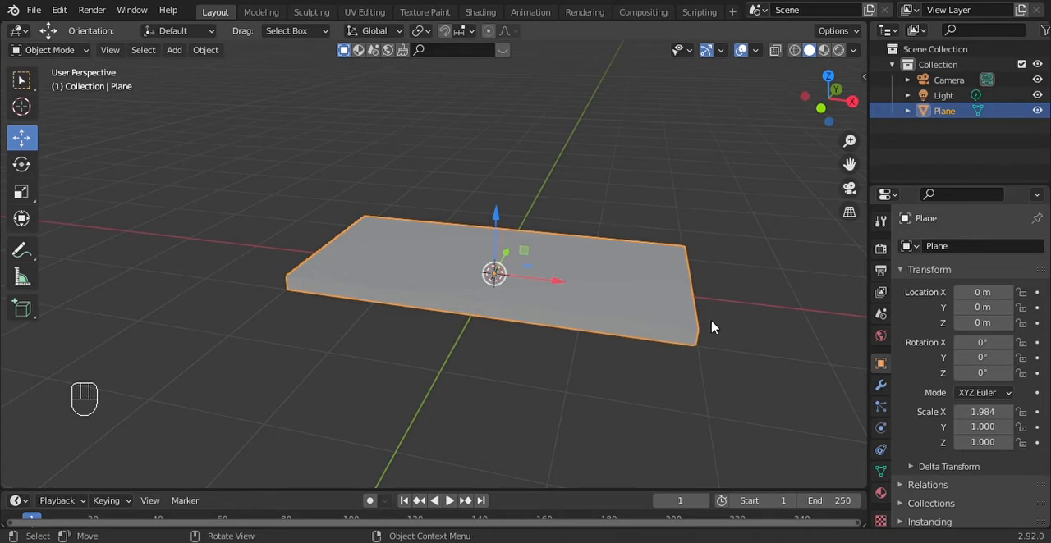
drag(824, 116, 824, 85)
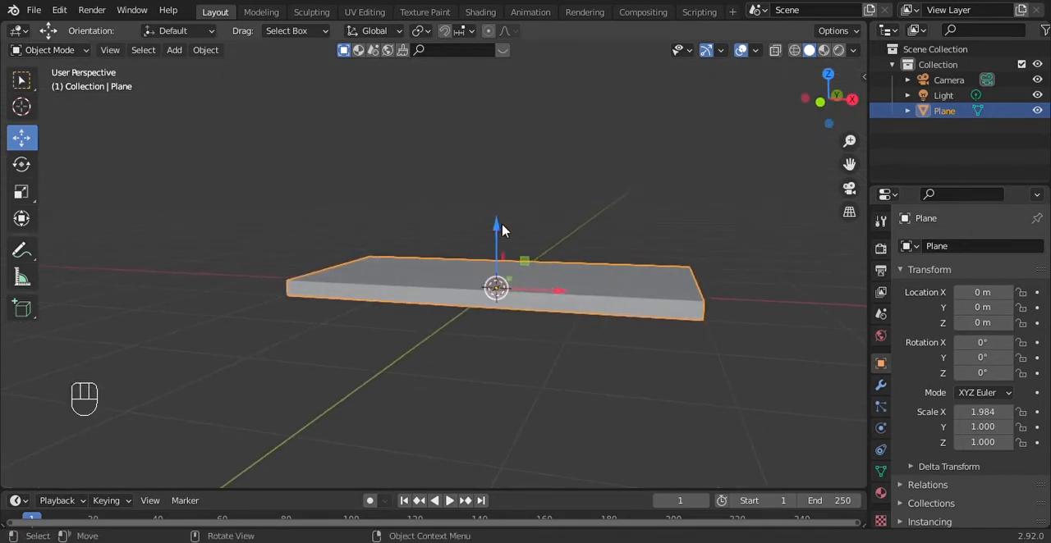
drag(497, 236, 497, 176)
drag(836, 102, 809, 109)
key(ctrl+z)
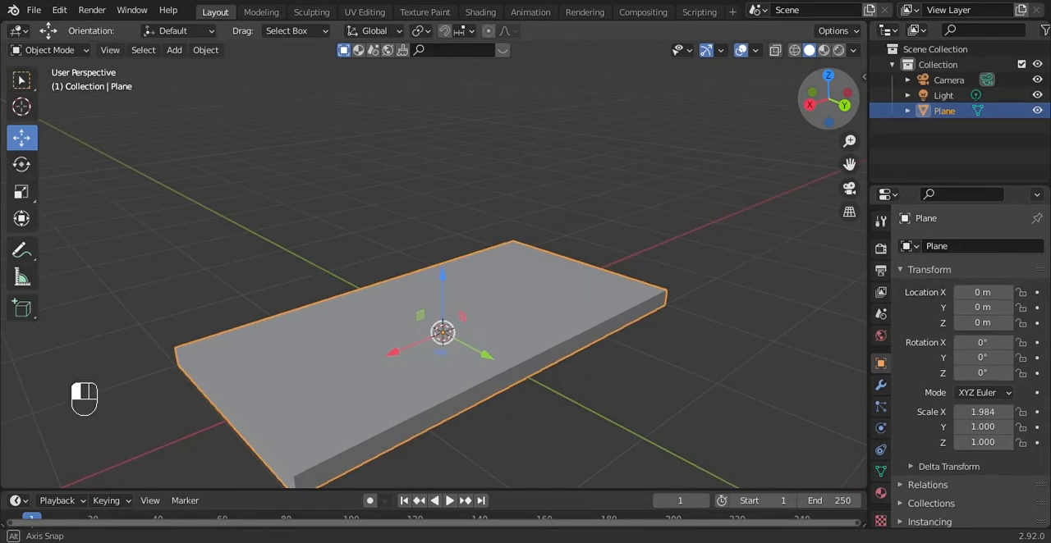
Raise the slab along the Z axis to a height of about 1.36 m, working in the back orthographic view
click(845, 106)
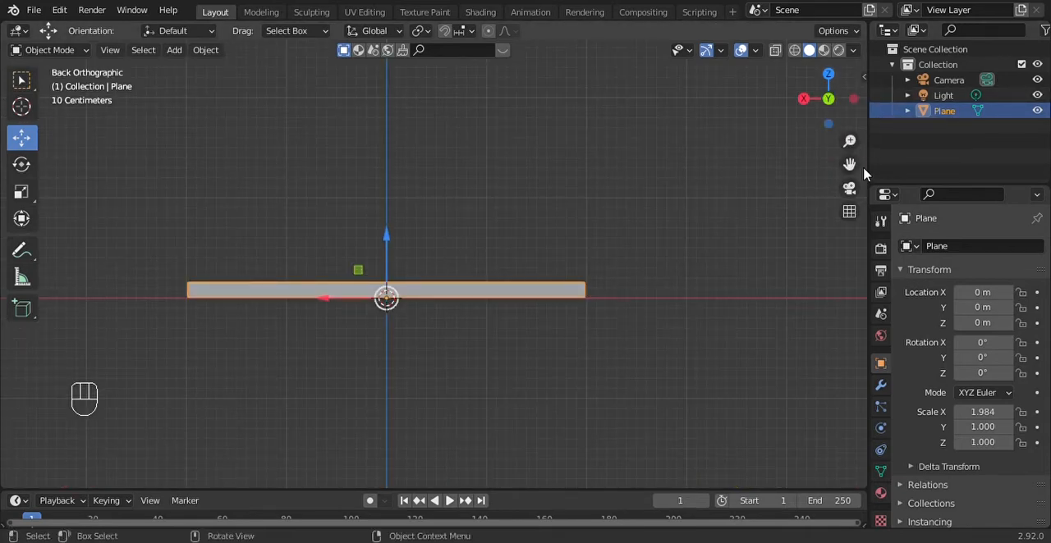
mouse_move(849, 164)
mouse_down()
mouse_move(931, 188)
mouse_move(852, 172)
mouse_up()
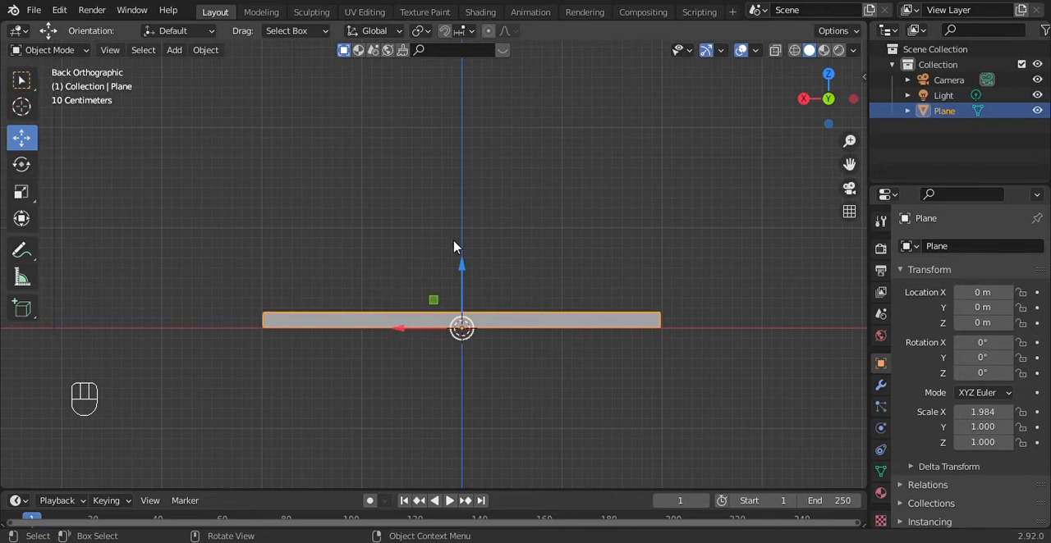
drag(836, 111, 823, 133)
click(833, 105)
drag(464, 270, 488, 252)
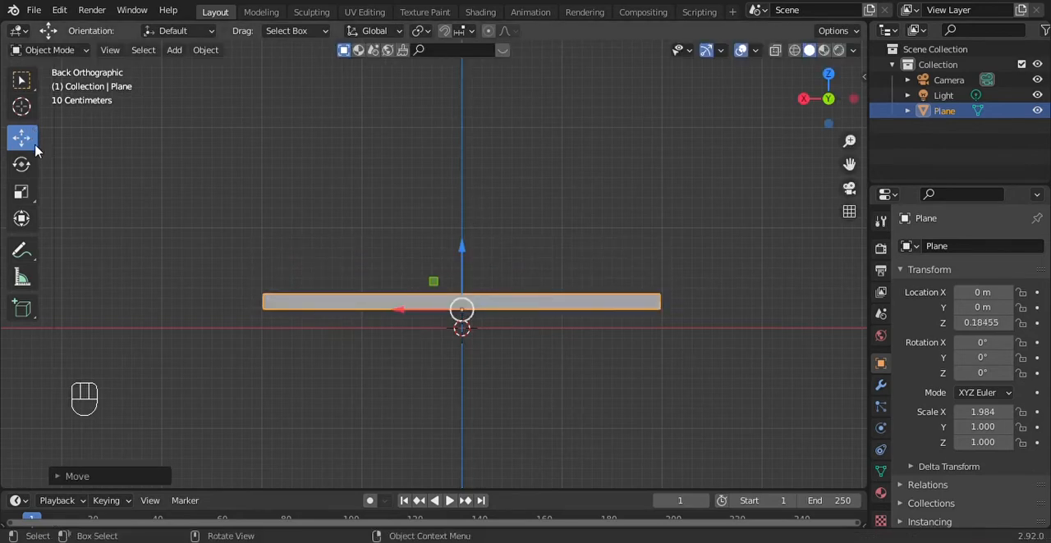
key(ctrl+z)
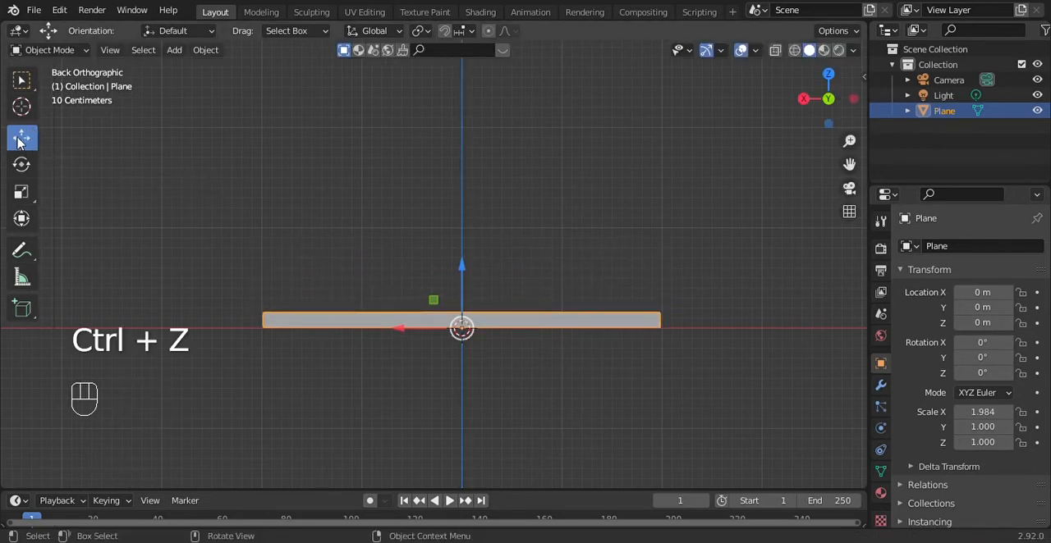
click(20, 141)
drag(462, 270, 498, 135)
Put the raised slab in Edit Mode and select its underside face
drag(815, 123, 763, 133)
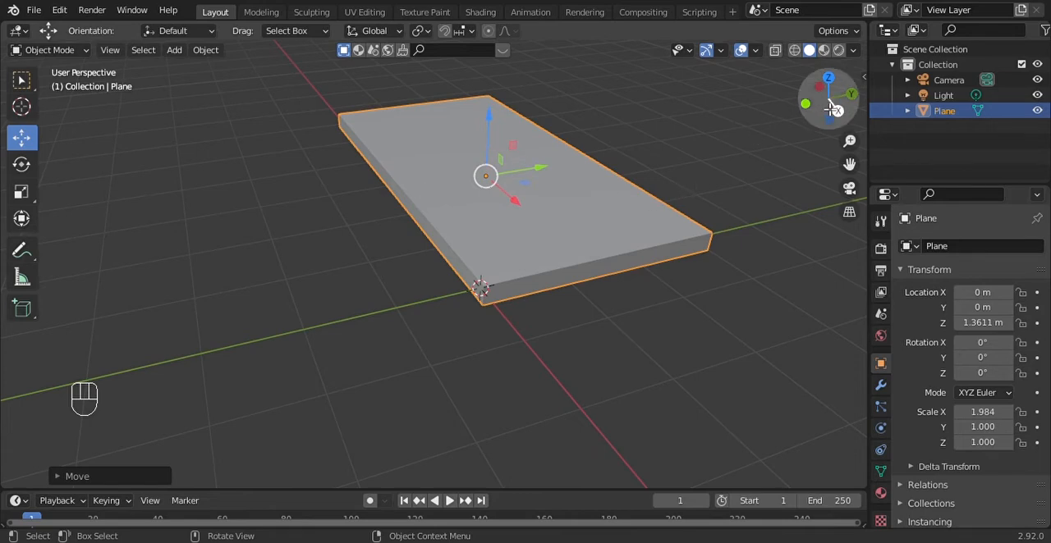
drag(832, 107, 855, 67)
scroll(596, 313, up, 1)
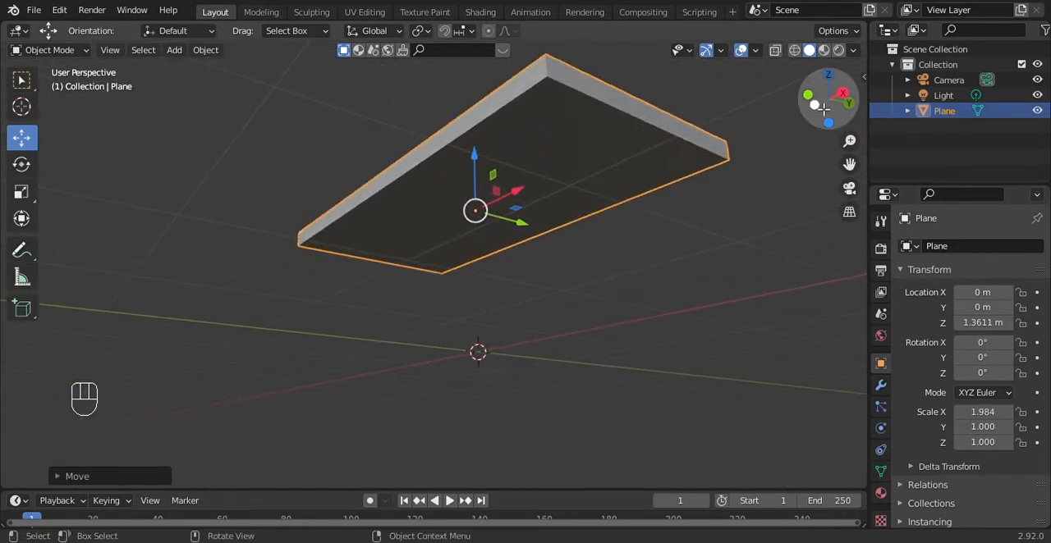
drag(823, 110, 997, 41)
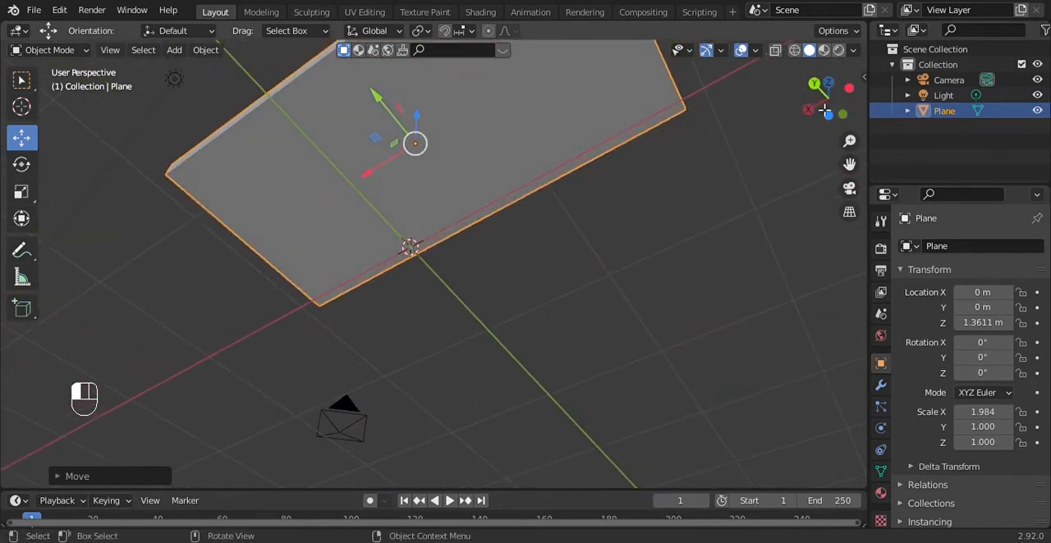
drag(853, 166, 875, 321)
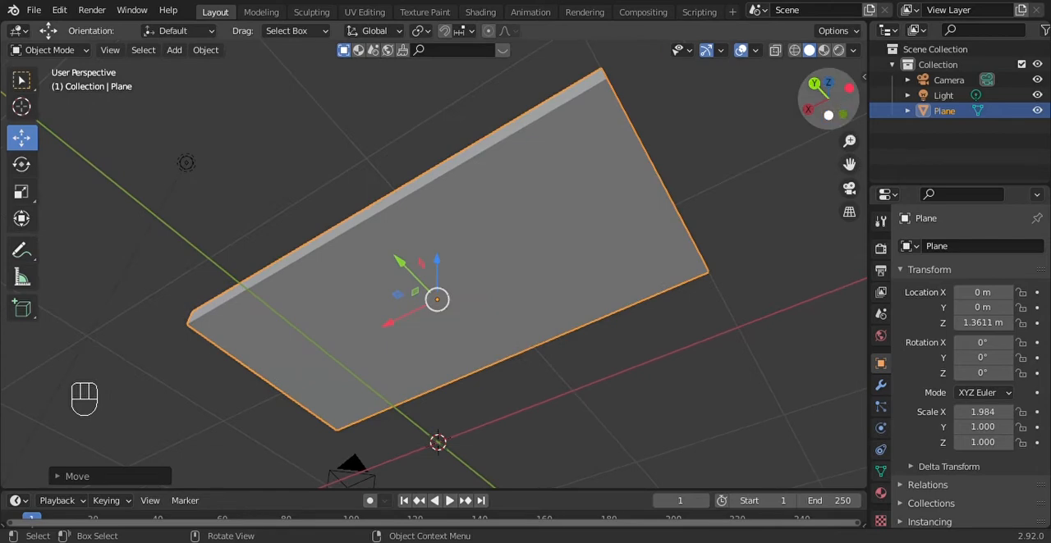
drag(828, 115, 805, 124)
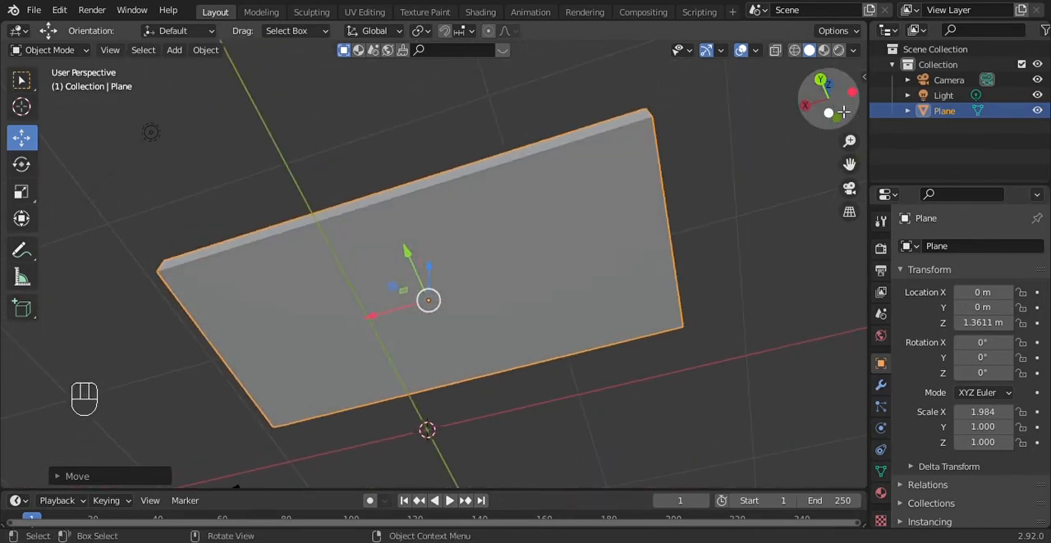
drag(853, 111, 844, 115)
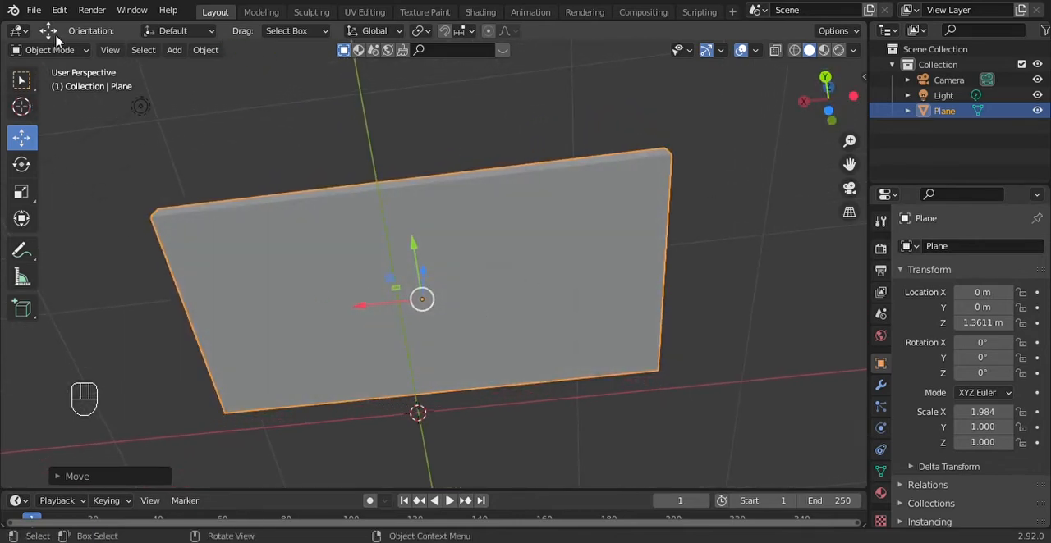
click(51, 49)
click(45, 85)
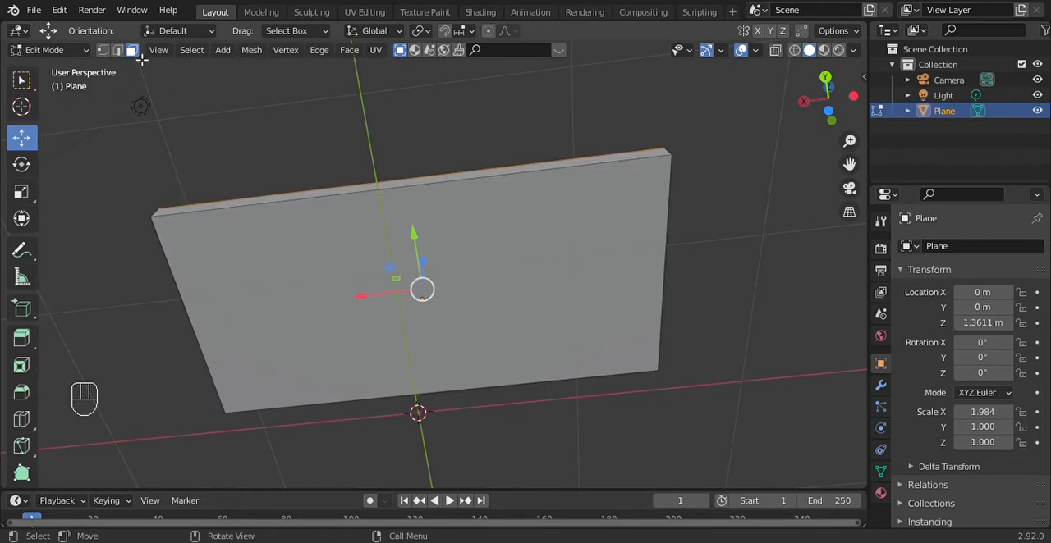
click(323, 319)
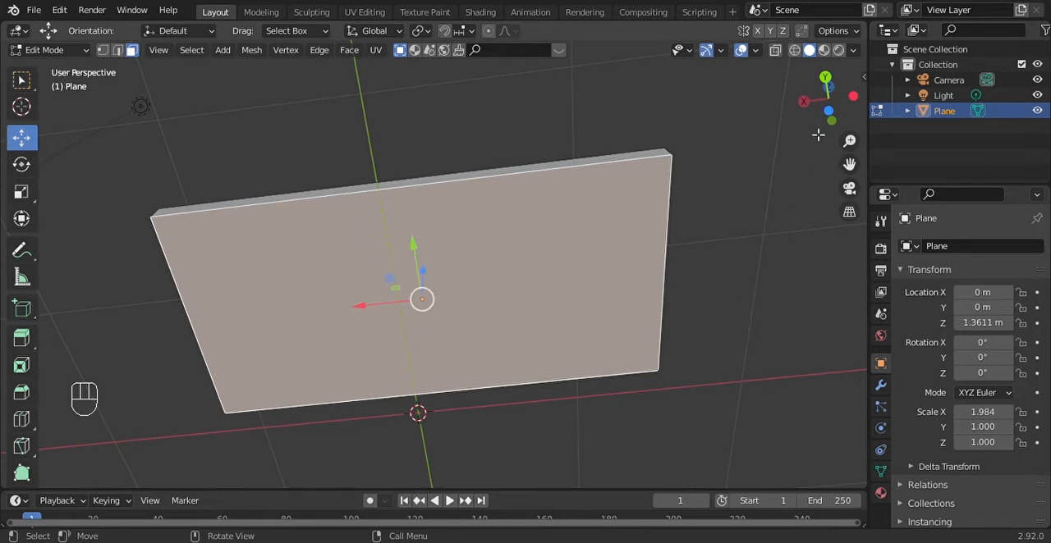
Add two evenly spaced loop cuts across the slab's short direction, parallel to the Y axis
mouse_move(827, 109)
mouse_down()
mouse_move(831, 79)
mouse_move(831, 111)
mouse_up()
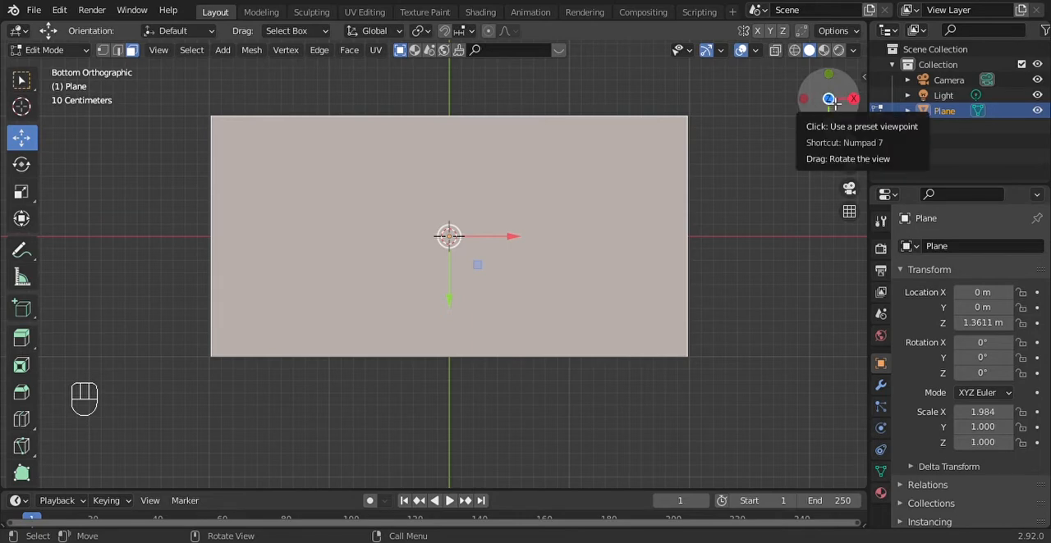
click(830, 99)
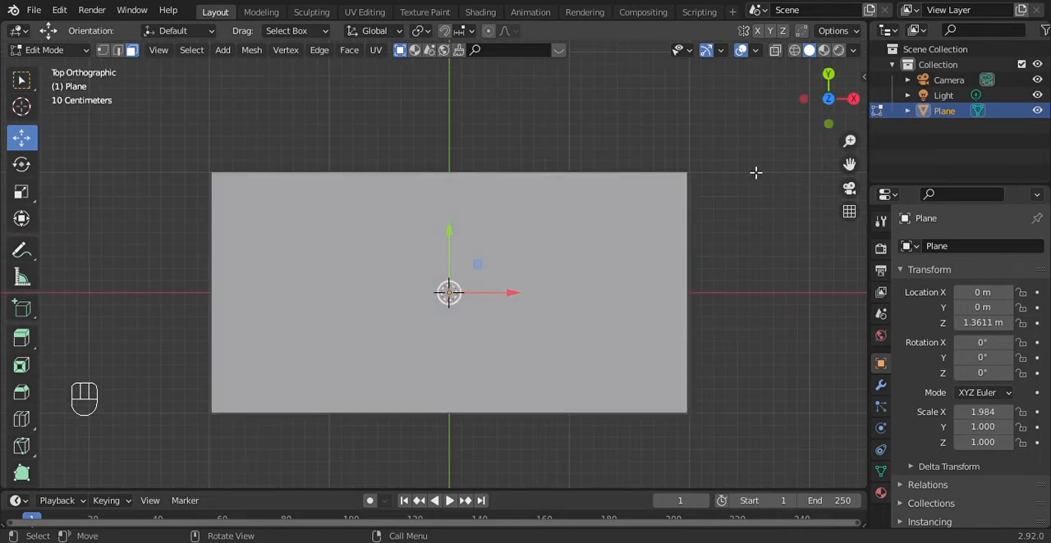
click(831, 106)
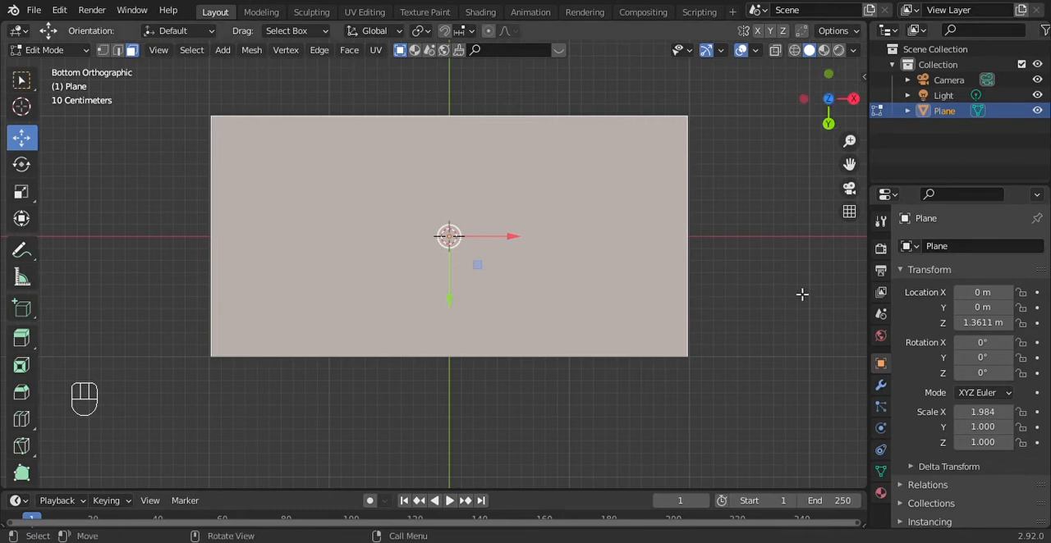
drag(828, 105, 831, 133)
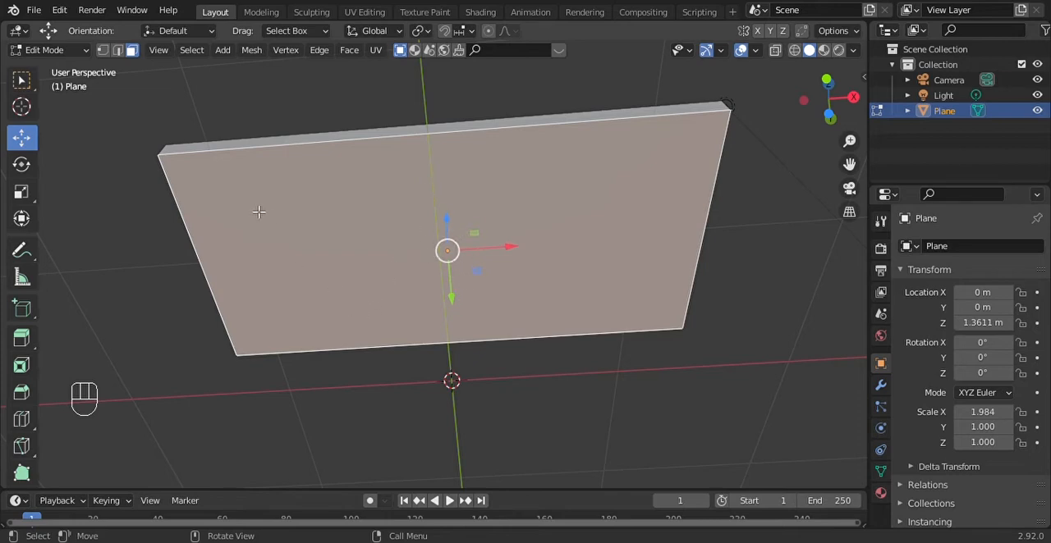
key(ctrl)
key(ctrl+r)
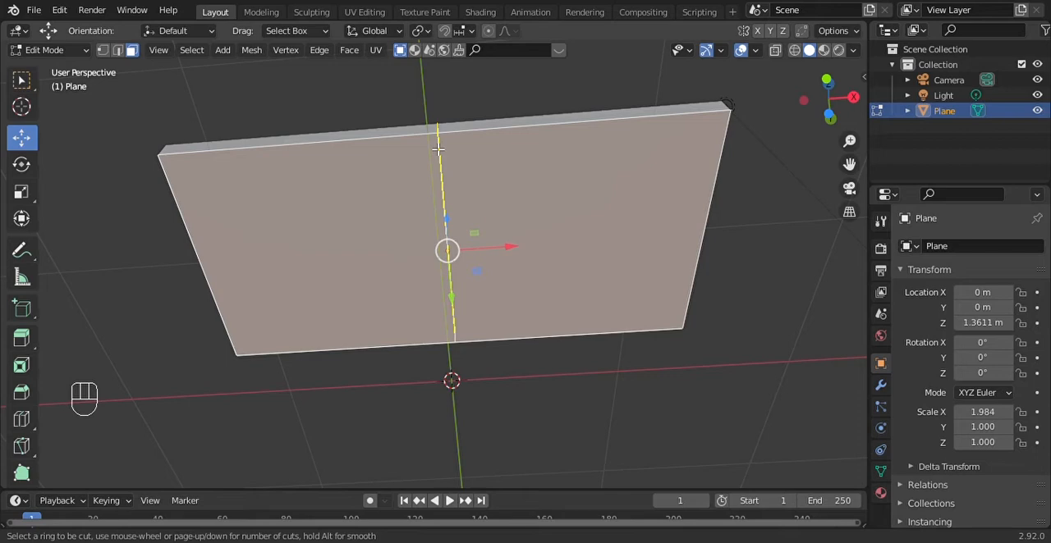
key(2)
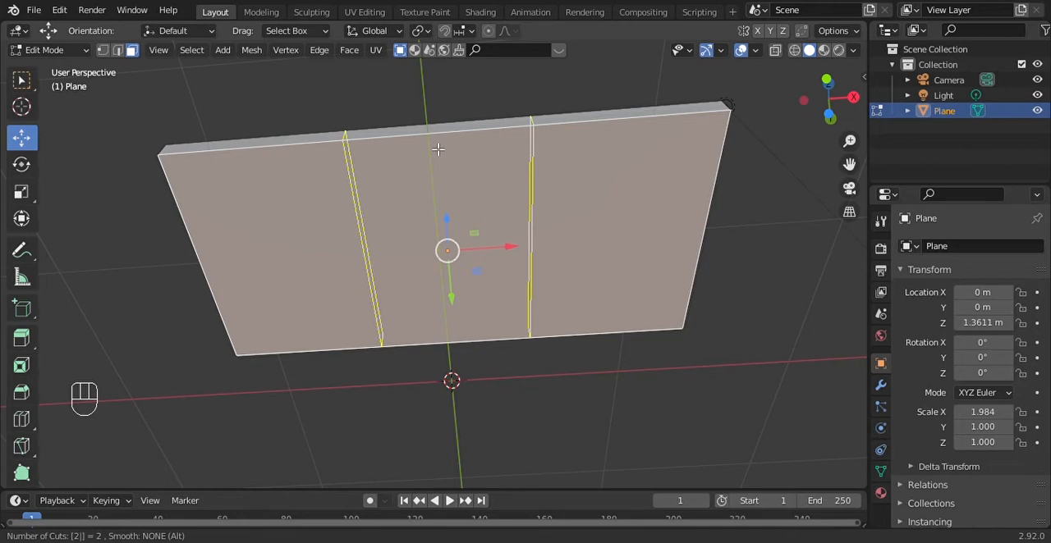
key(Return)
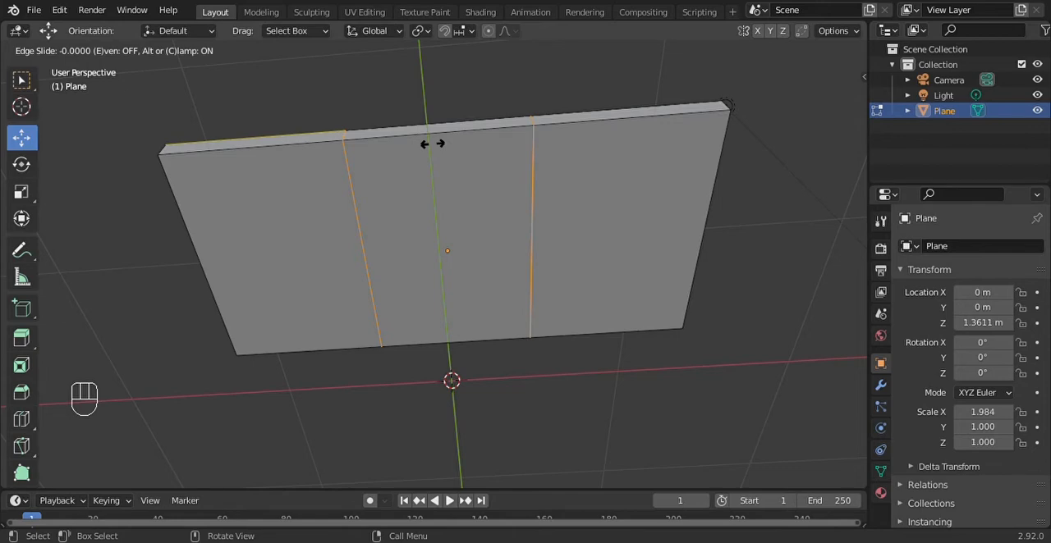
click(432, 144)
Scale the two crosswise loop cuts apart along X by about 2.5, toward the slab's short ends
key(s)
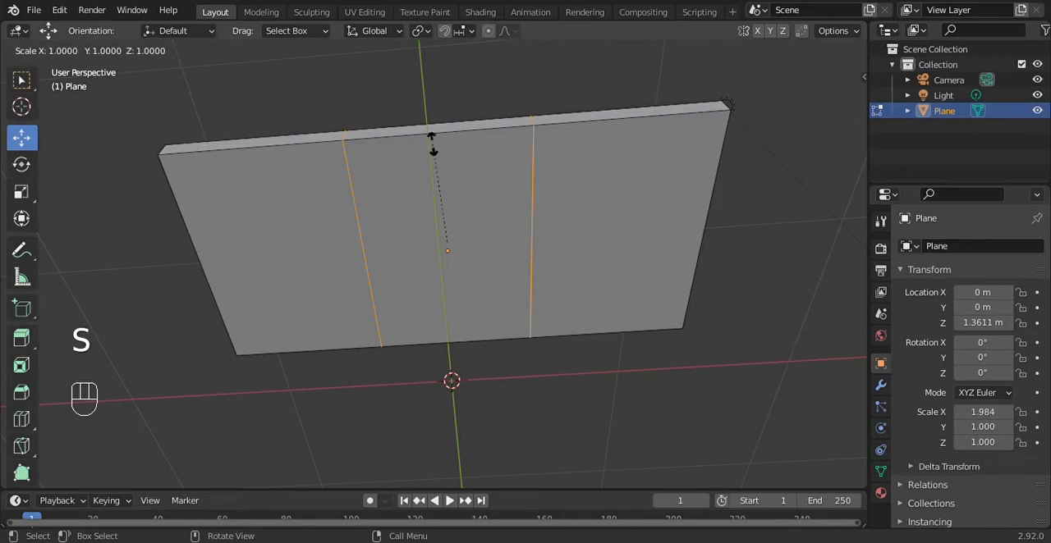
key(x)
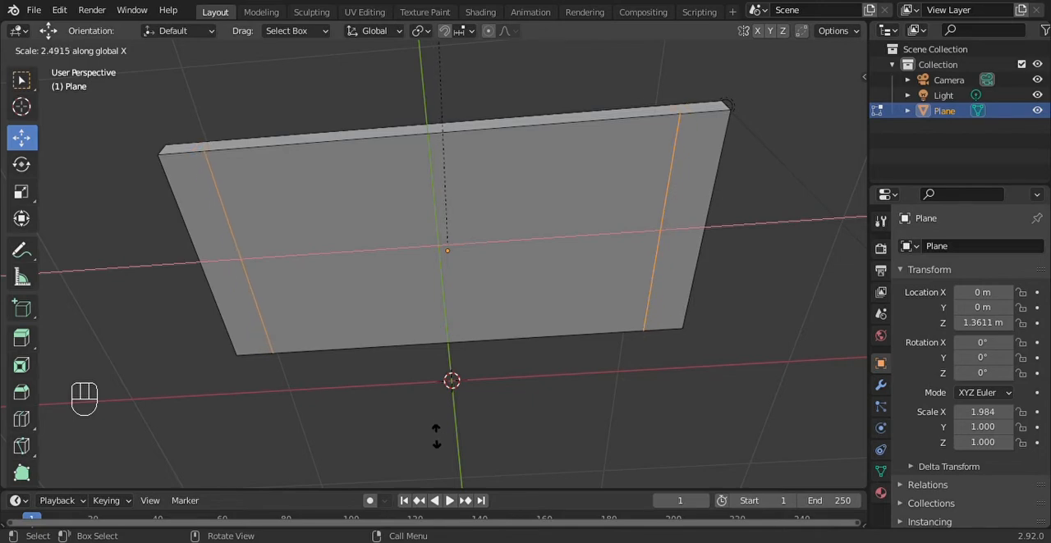
click(436, 434)
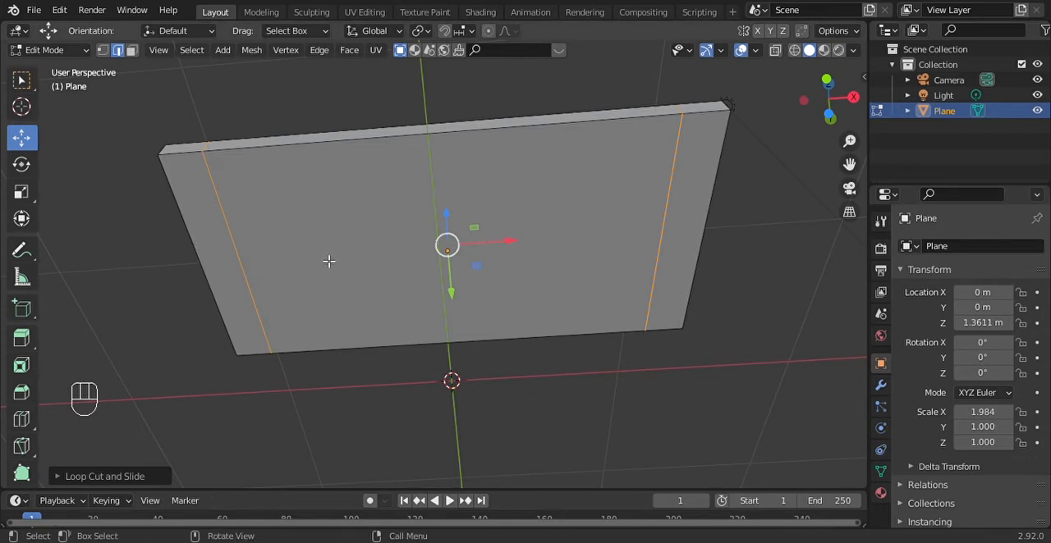
Add two lengthwise loop cuts to the slab and scale them apart along Y by about 2
key(ctrl+r)
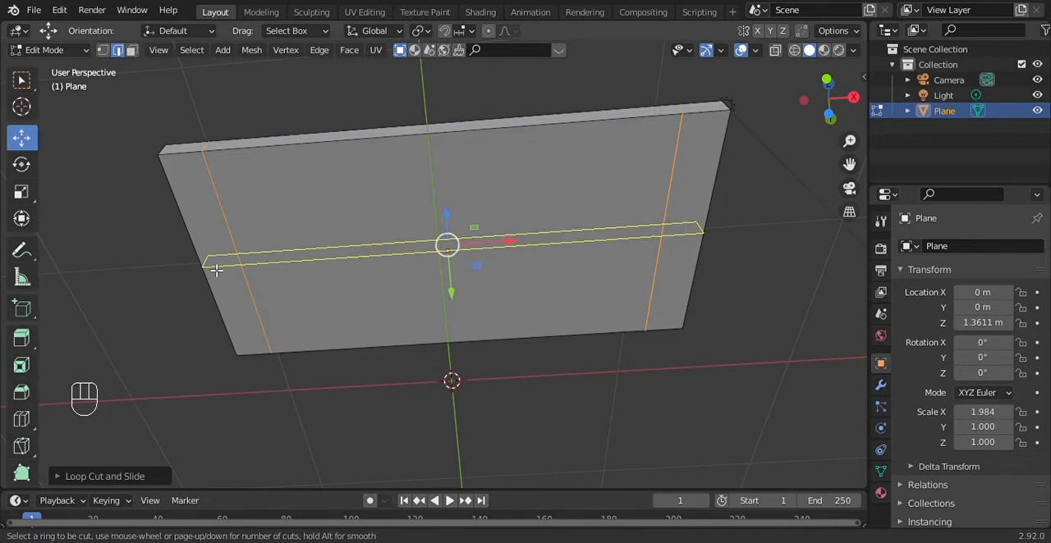
key(2)
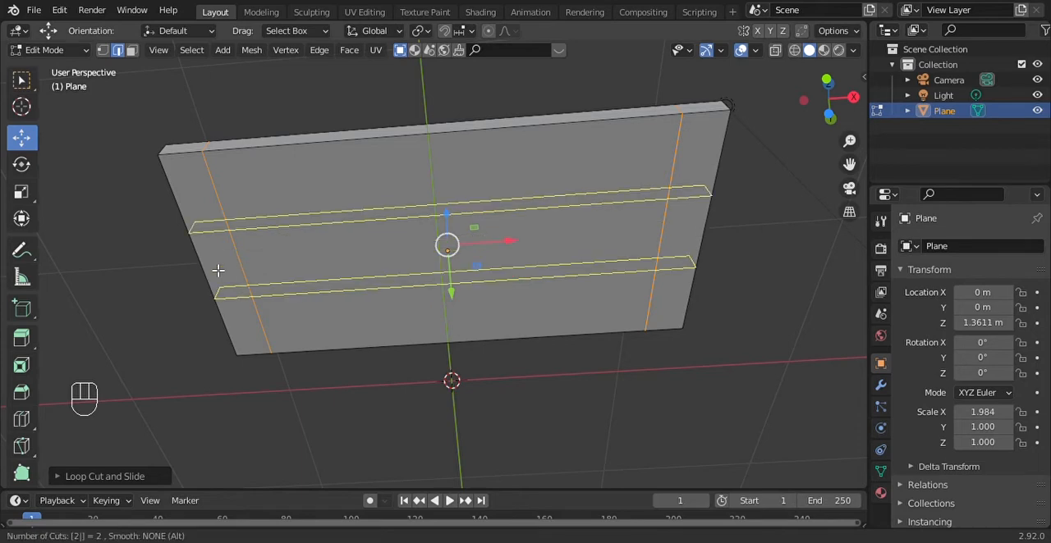
click(219, 270)
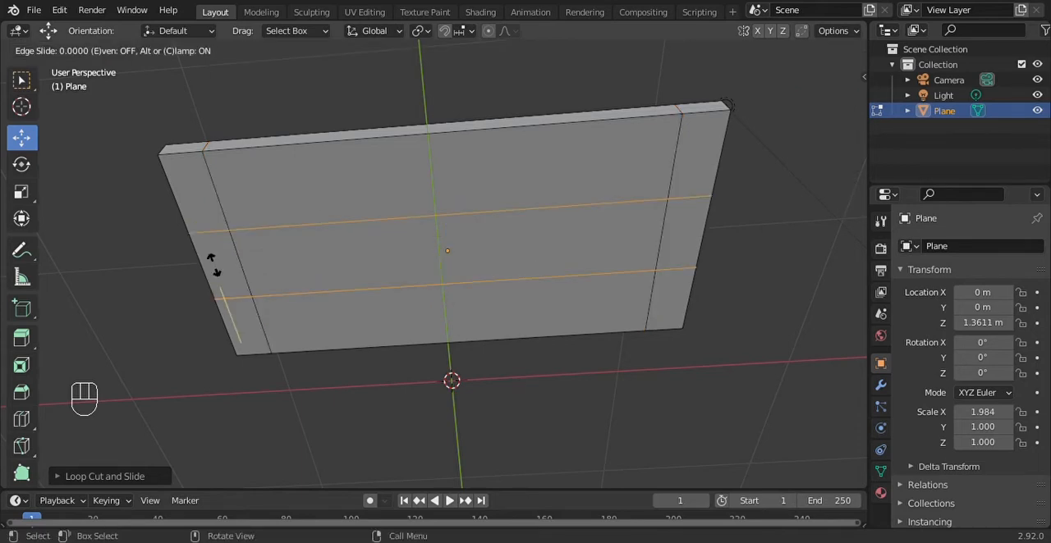
key(s)
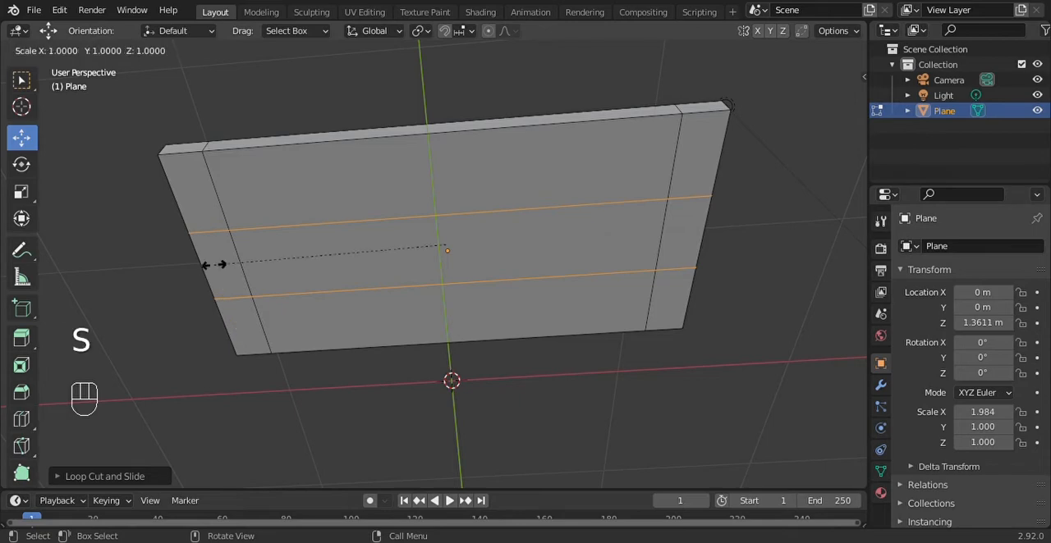
key(y)
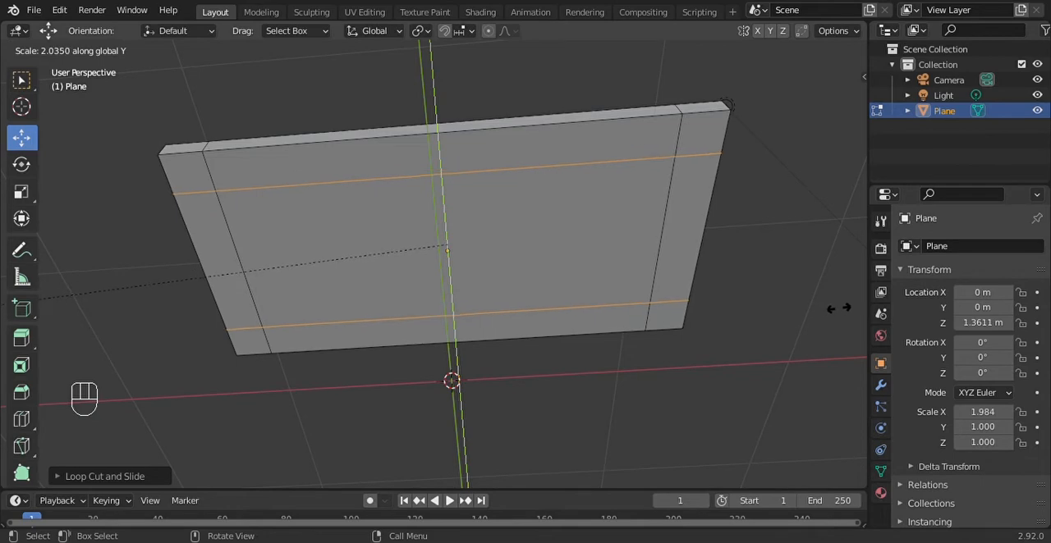
click(837, 310)
Examine the spacing of the loop cuts on the slab's underside in the bottom orthographic view
mouse_move(831, 110)
mouse_down()
mouse_move(831, 100)
mouse_move(827, 109)
mouse_up()
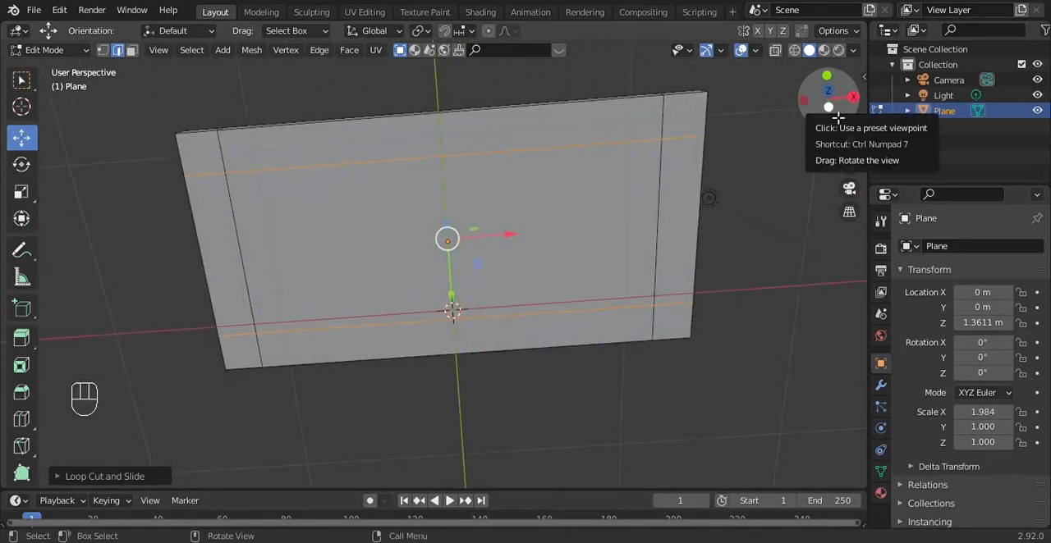
click(831, 109)
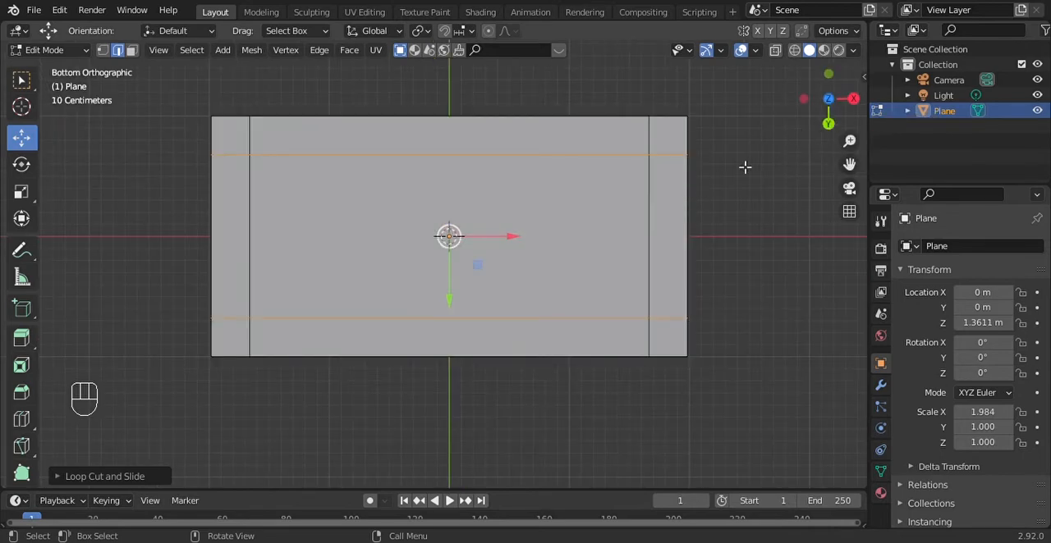
drag(850, 167, 874, 194)
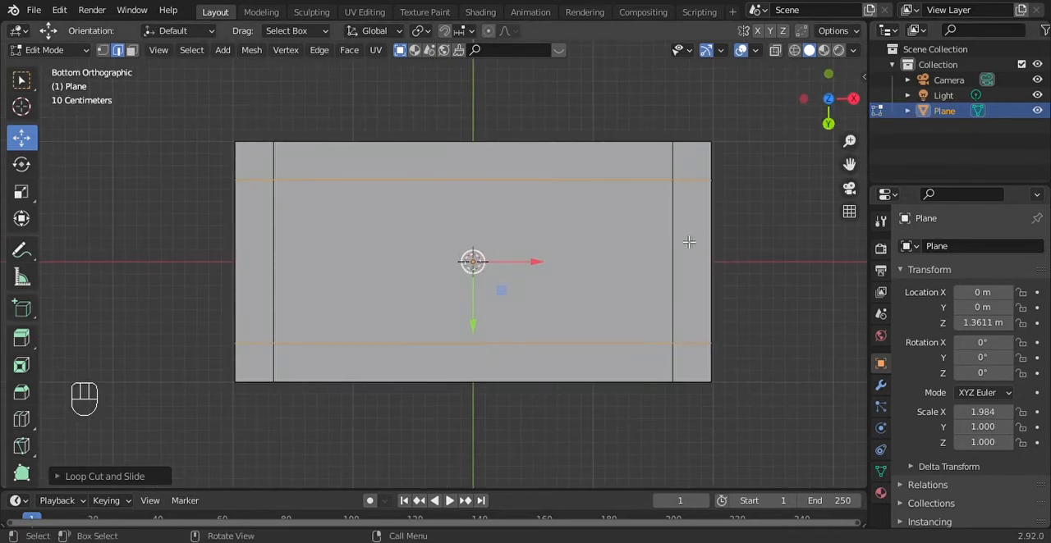
scroll(696, 241, up, 4)
scroll(701, 241, up, 3)
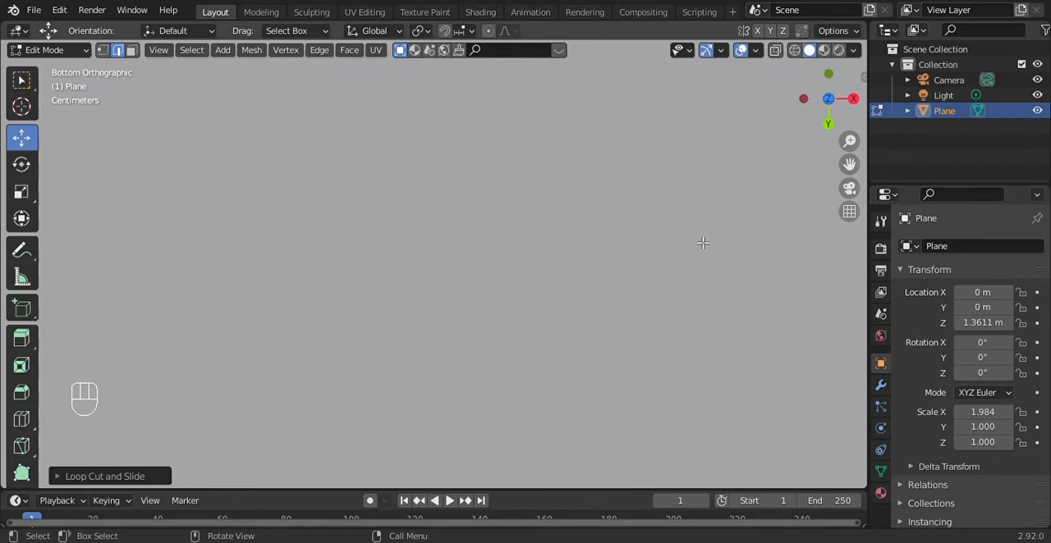
scroll(703, 242, down, 4)
drag(855, 145, 856, 438)
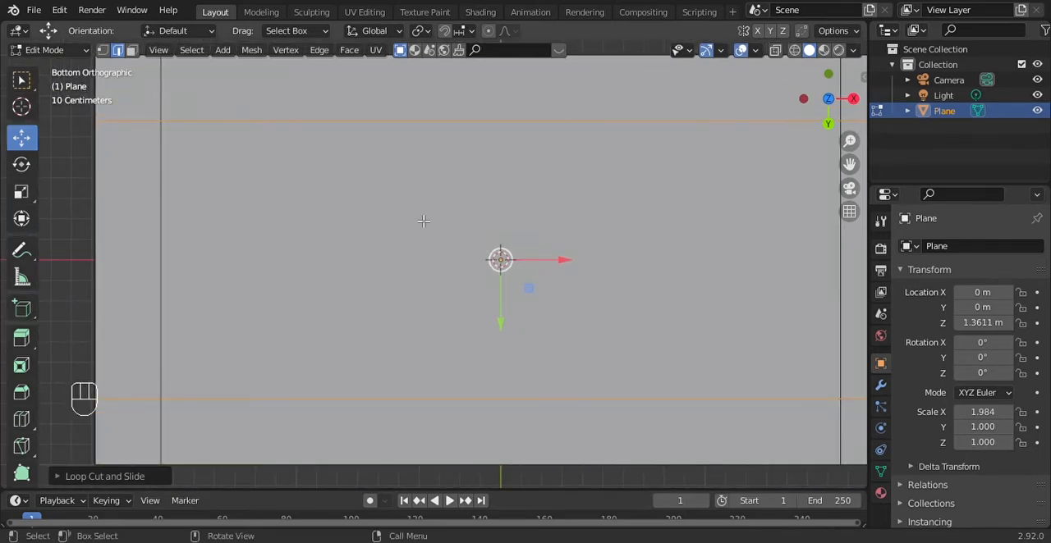
scroll(526, 192, down, 1)
scroll(526, 192, up, 5)
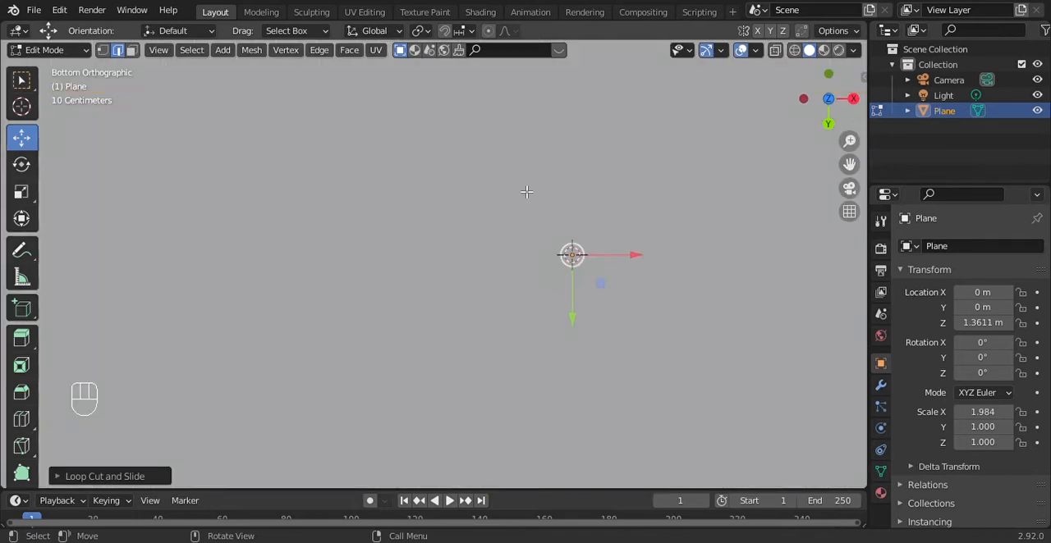
scroll(579, 202, down, 3)
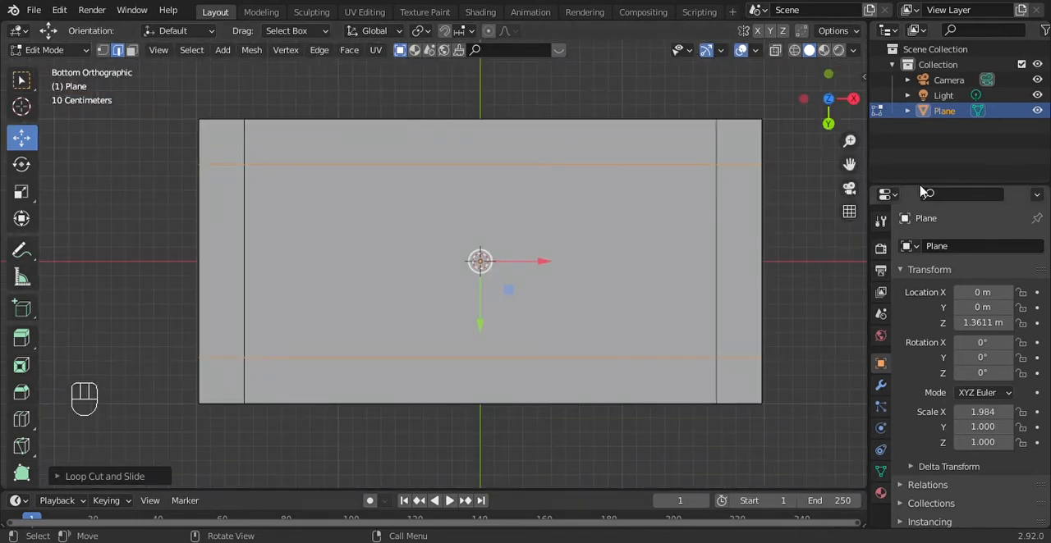
drag(848, 163, 838, 188)
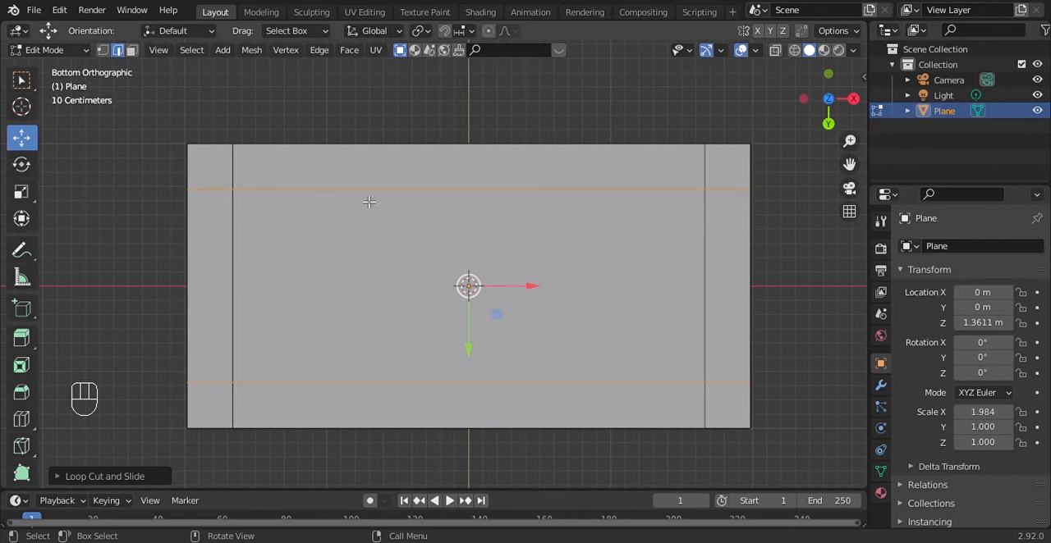
Try an extra loop cut between a long edge and its nearest lengthwise cut, and undo it together with the two lengthwise cuts
key(ctrl+r)
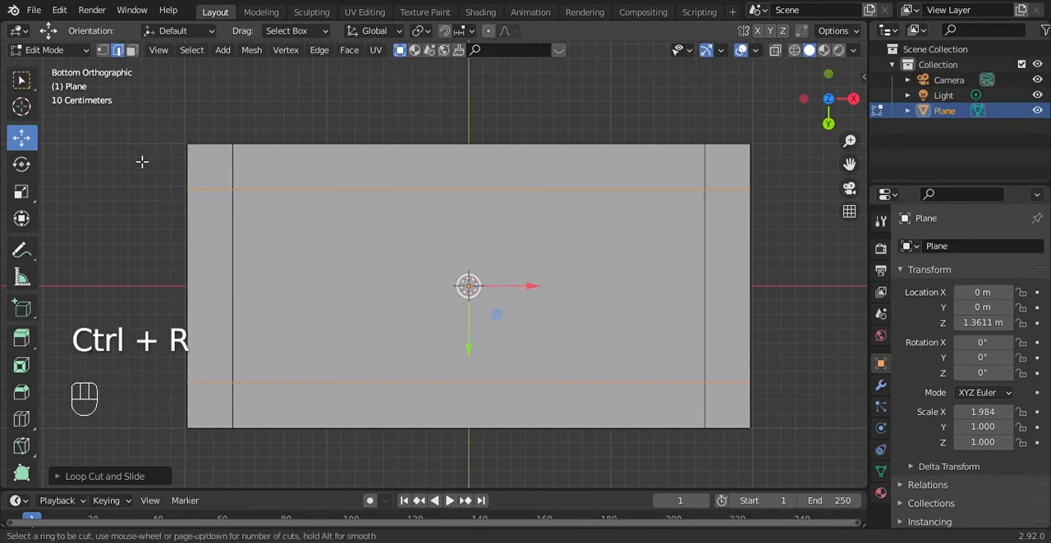
click(192, 167)
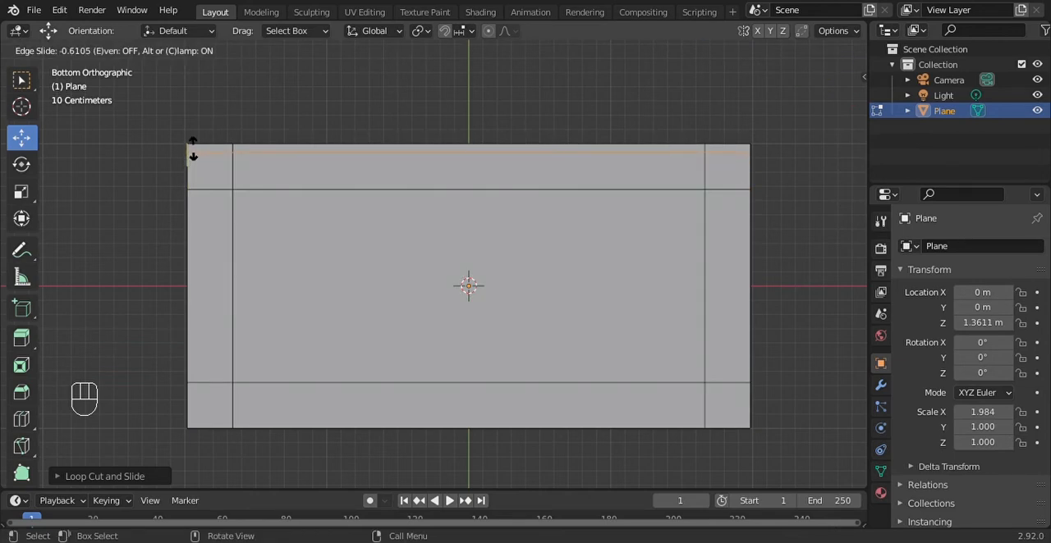
click(193, 151)
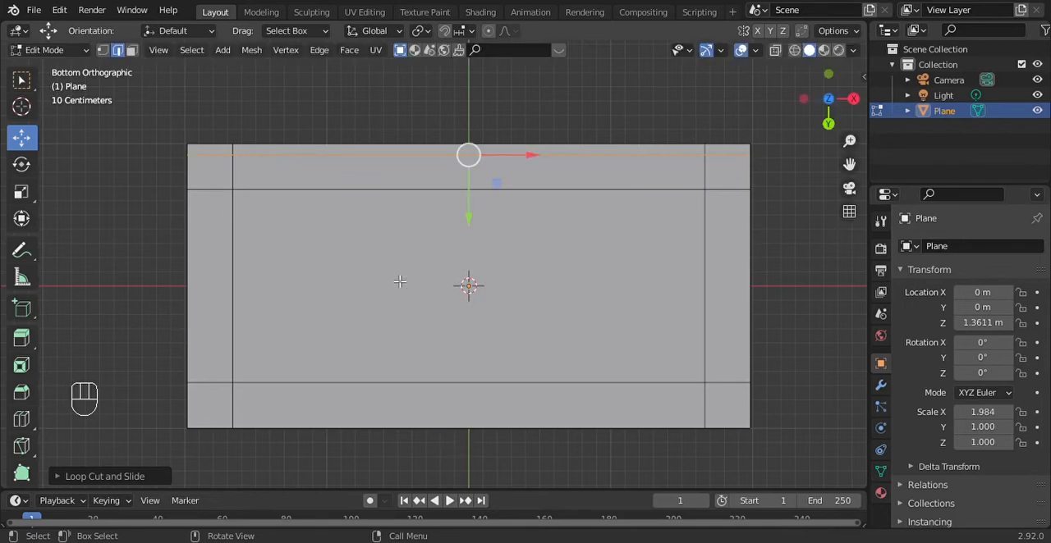
key(ctrl+z)
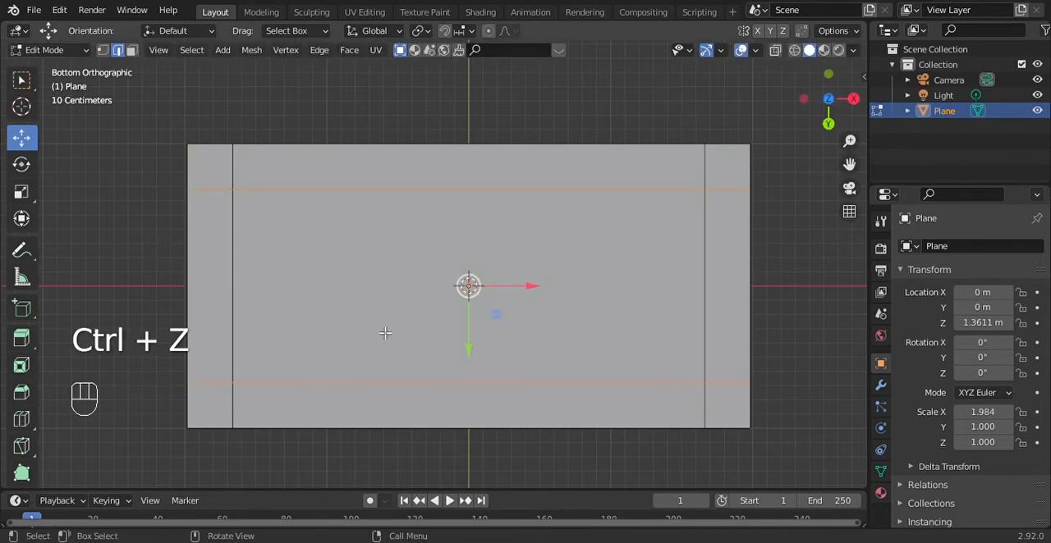
key(ctrl+z)
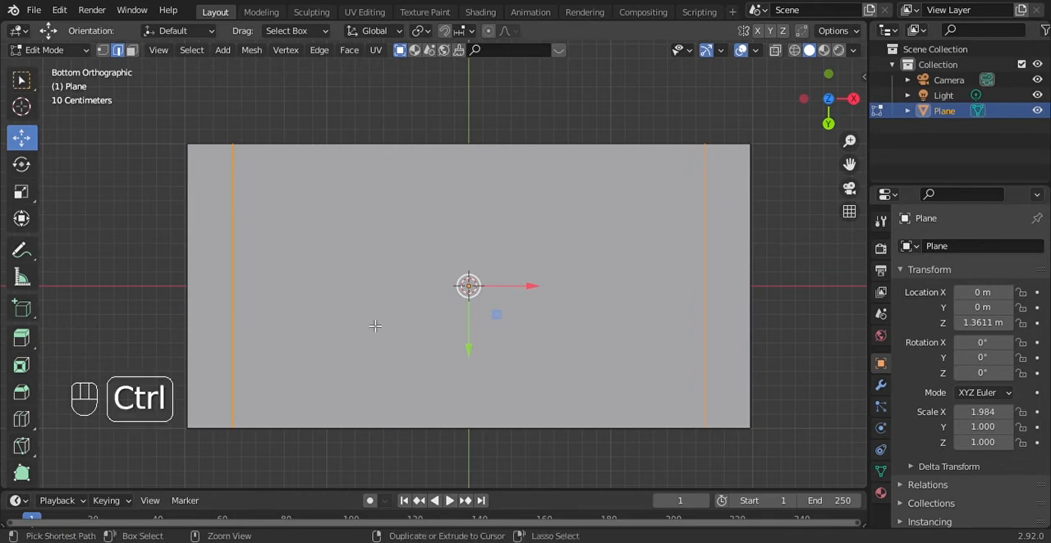
Add two centred lengthwise loop cuts again and scale them apart along Y toward the slab's long edges
key(ctrl+r)
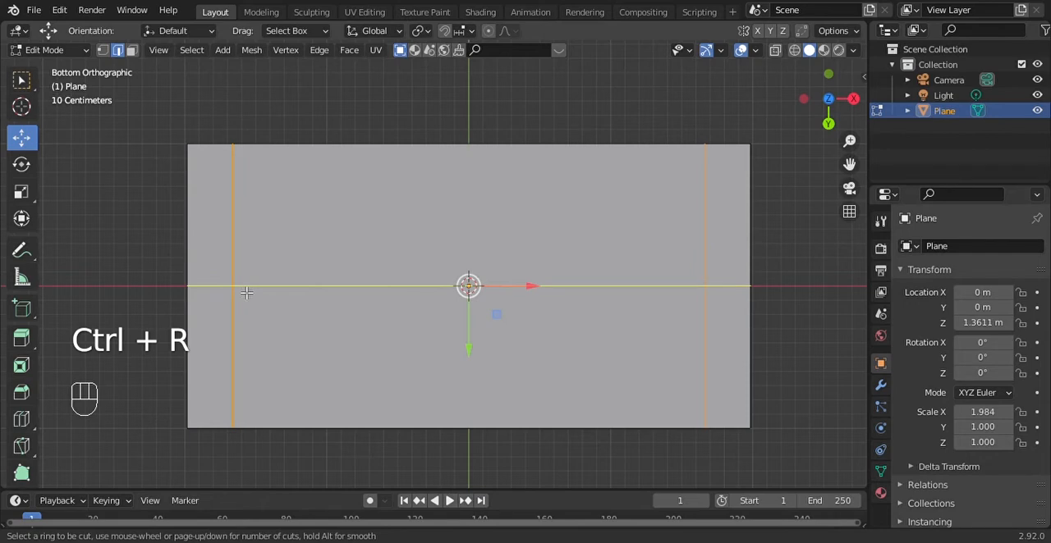
key(2)
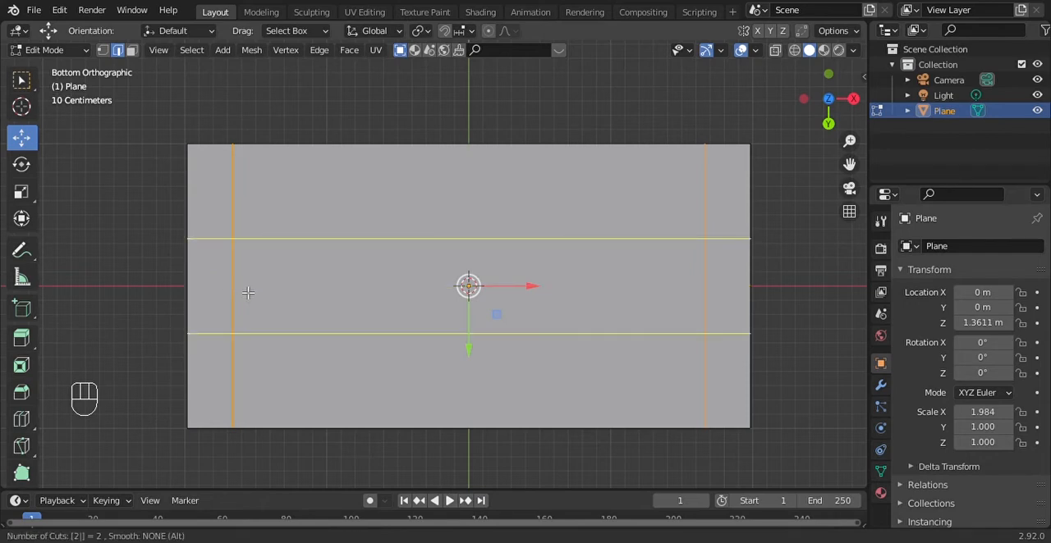
click(247, 292)
right_click(242, 287)
key(s)
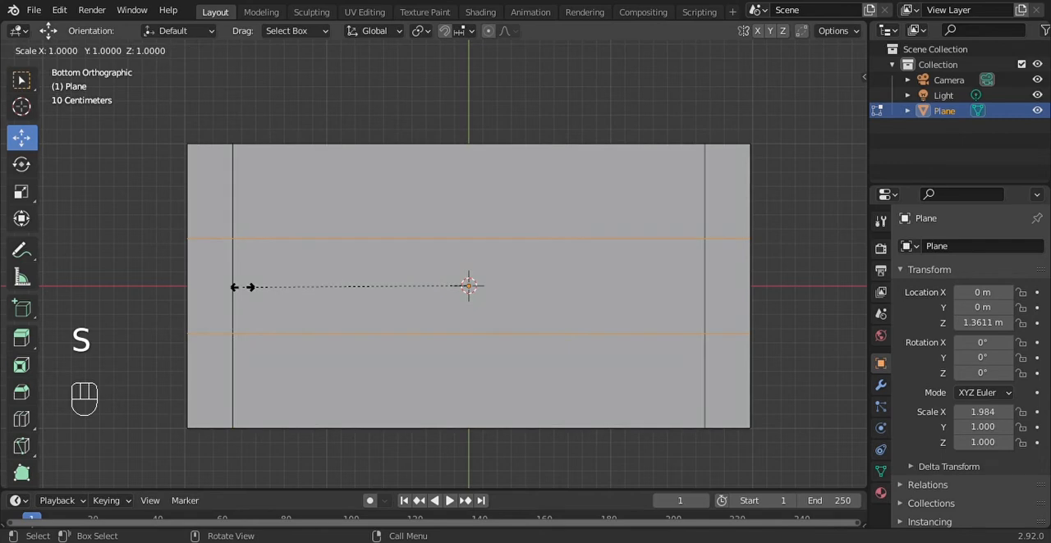
key(y)
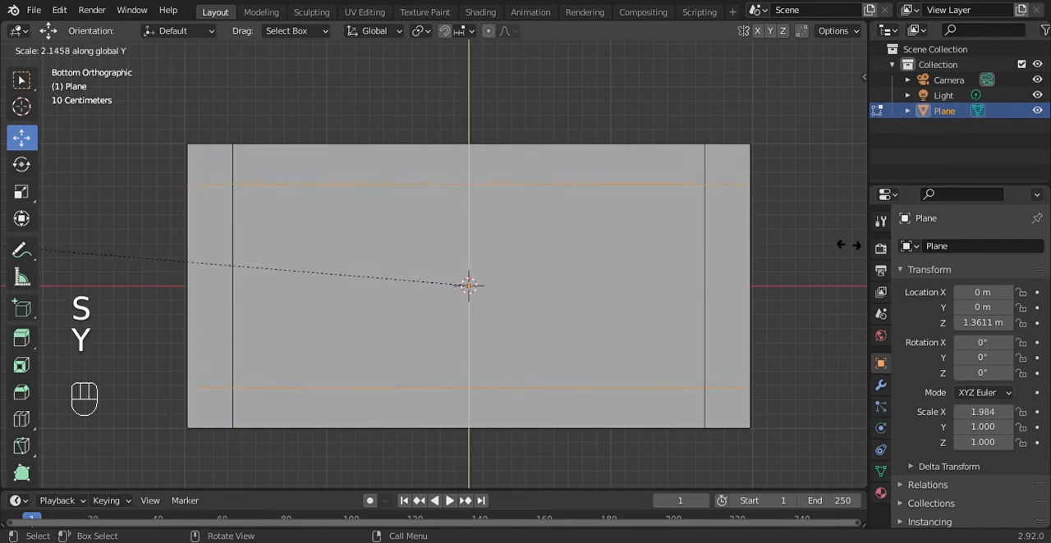
right_click(34, 238)
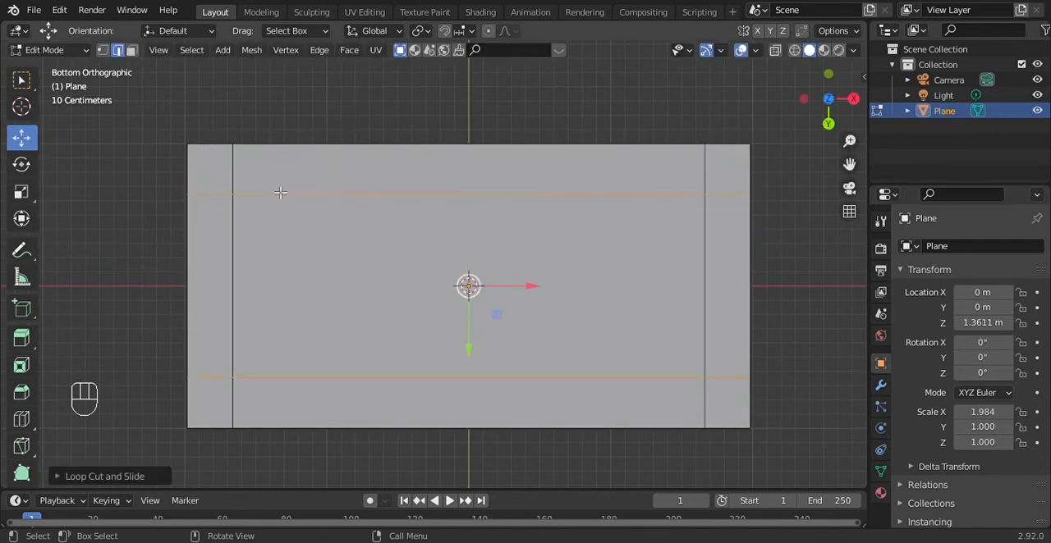
Add one lengthwise loop cut just inside each long edge of the slab, slid outward close to the edge
key(ctrl)
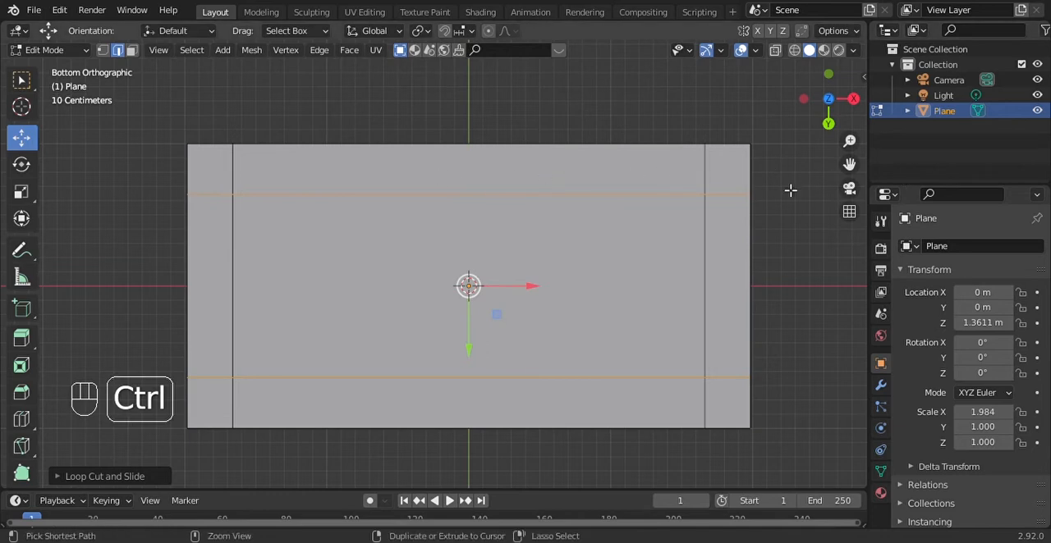
key(ctrl+r)
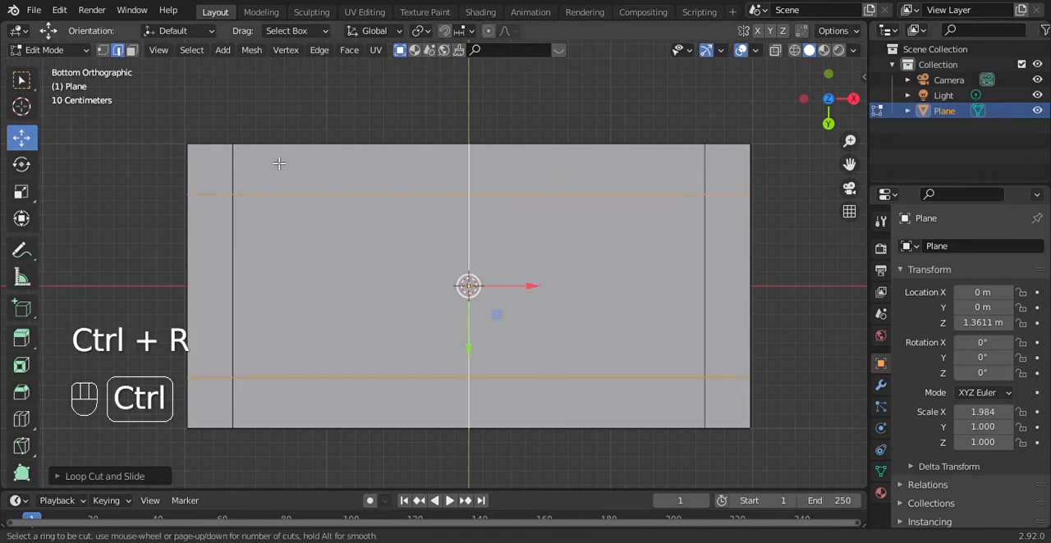
click(209, 171)
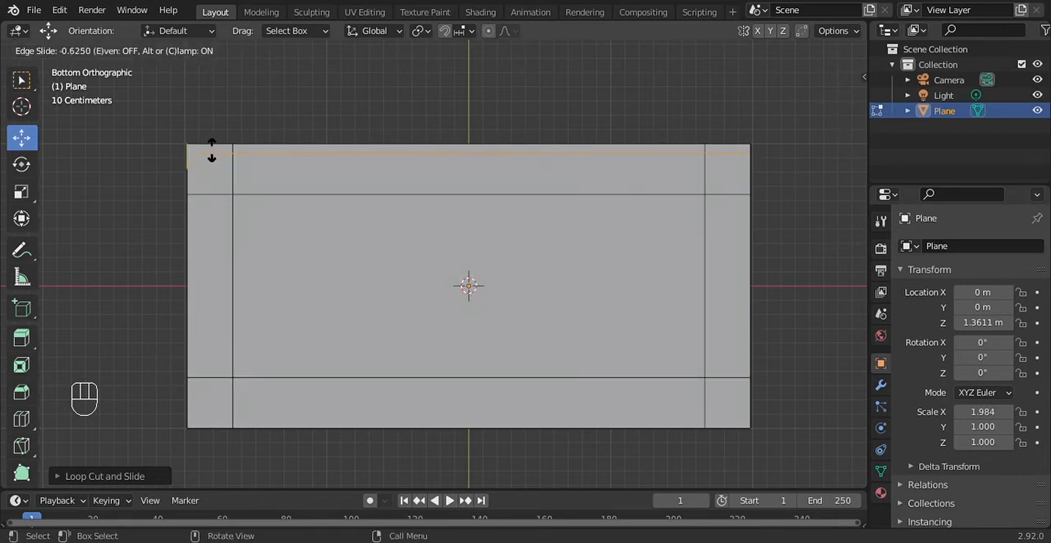
click(215, 153)
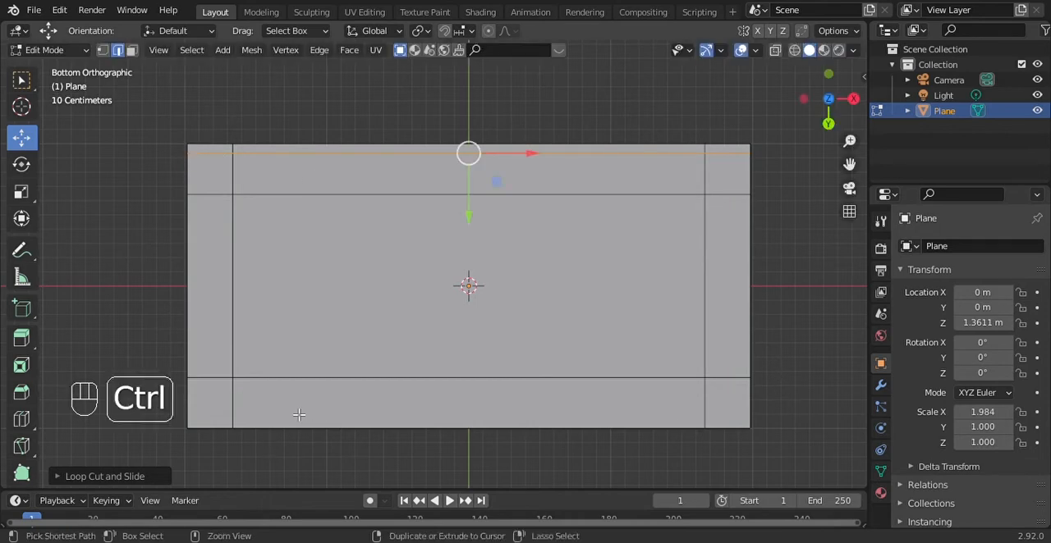
key(ctrl+r)
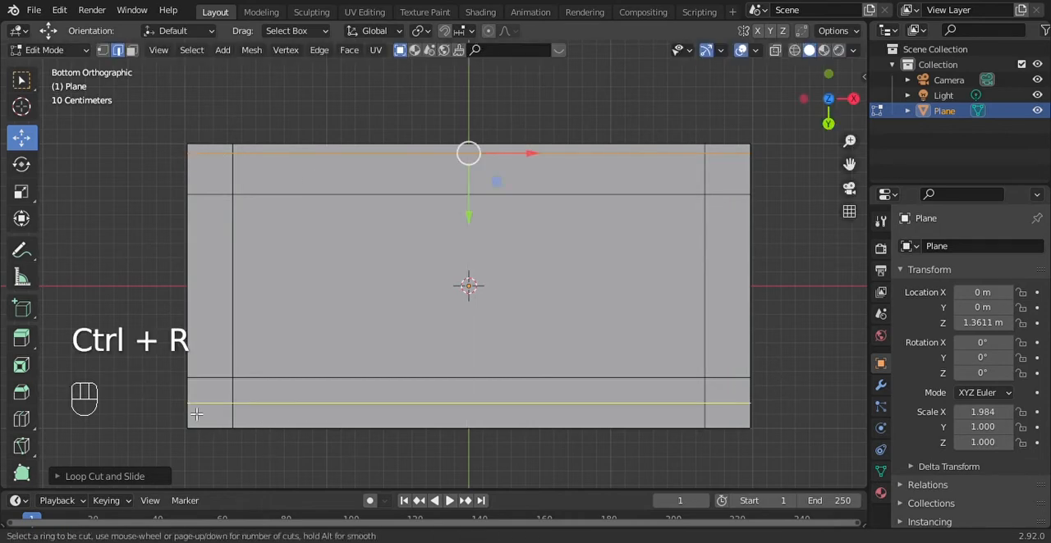
click(197, 415)
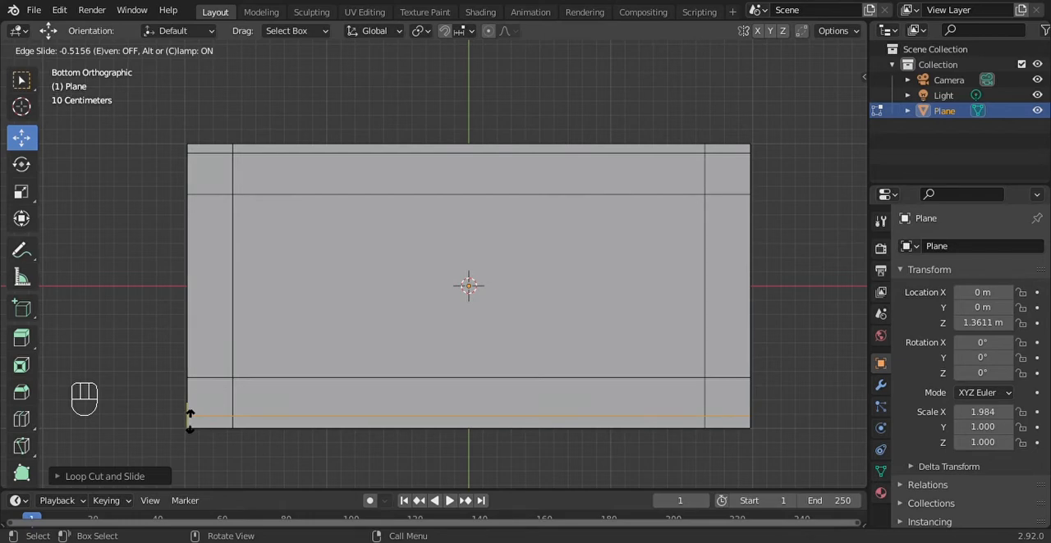
click(190, 421)
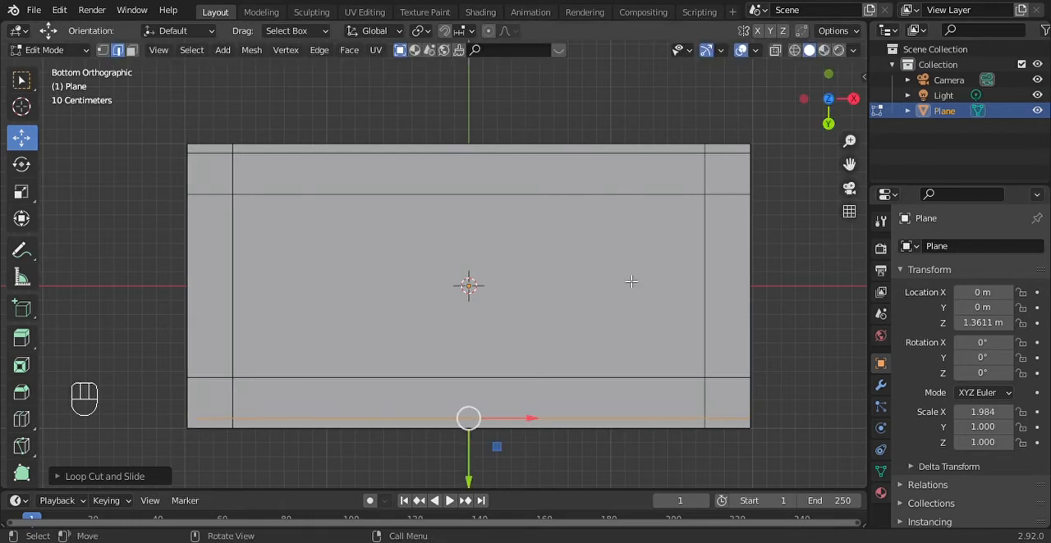
Add one crosswise loop cut just inside each short end of the slab, slid outward close to the edge
key(ctrl+r)
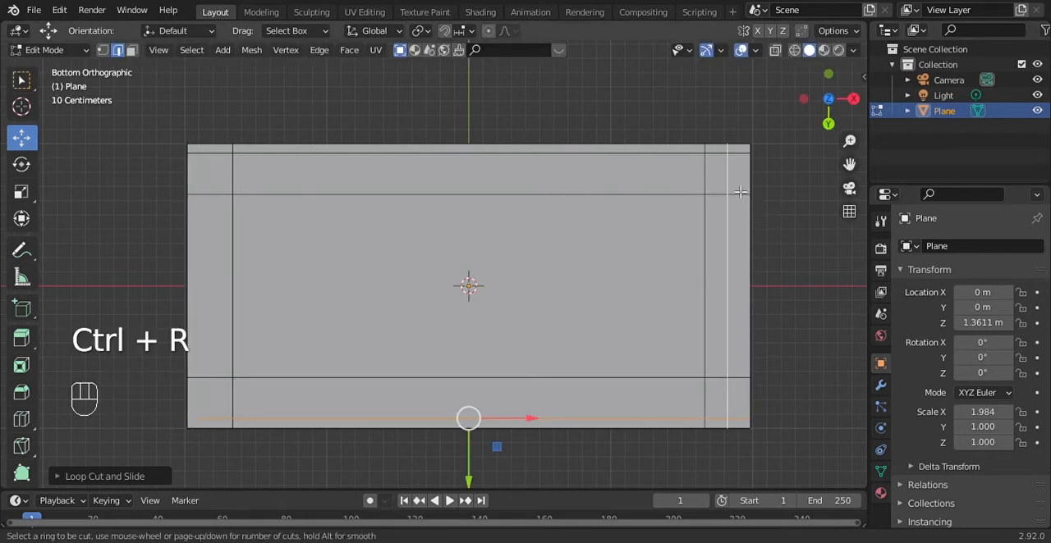
click(739, 192)
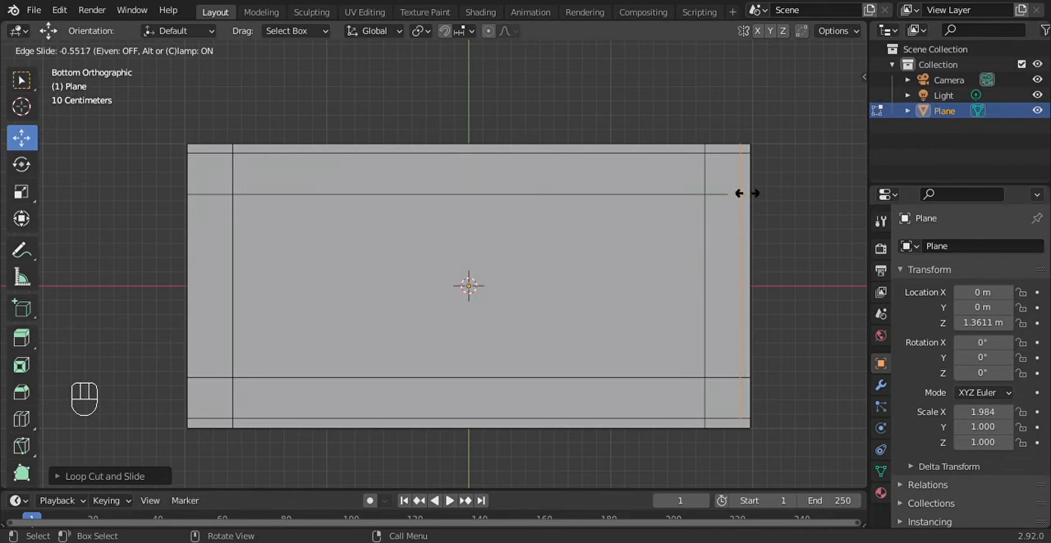
click(739, 193)
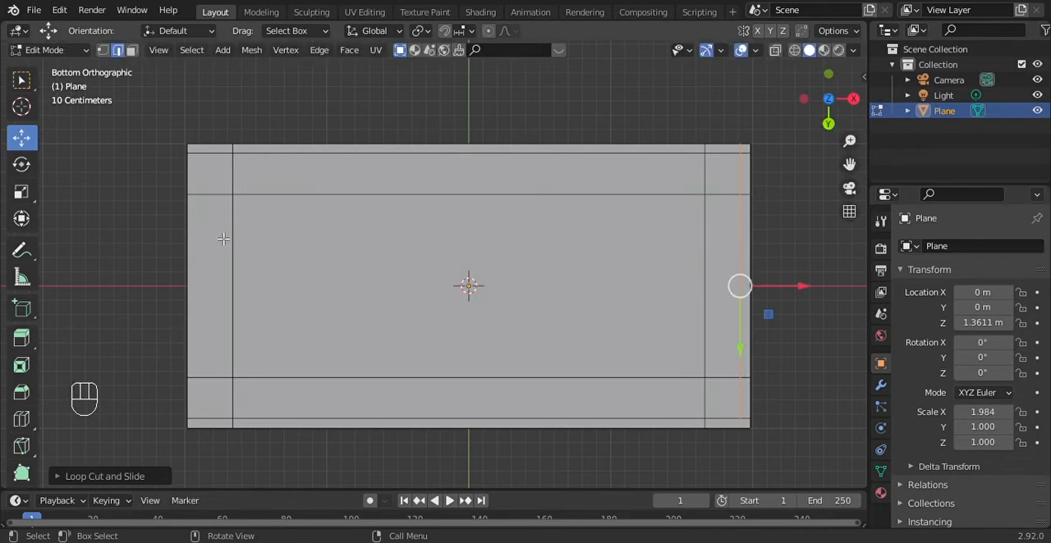
key(ctrl+r)
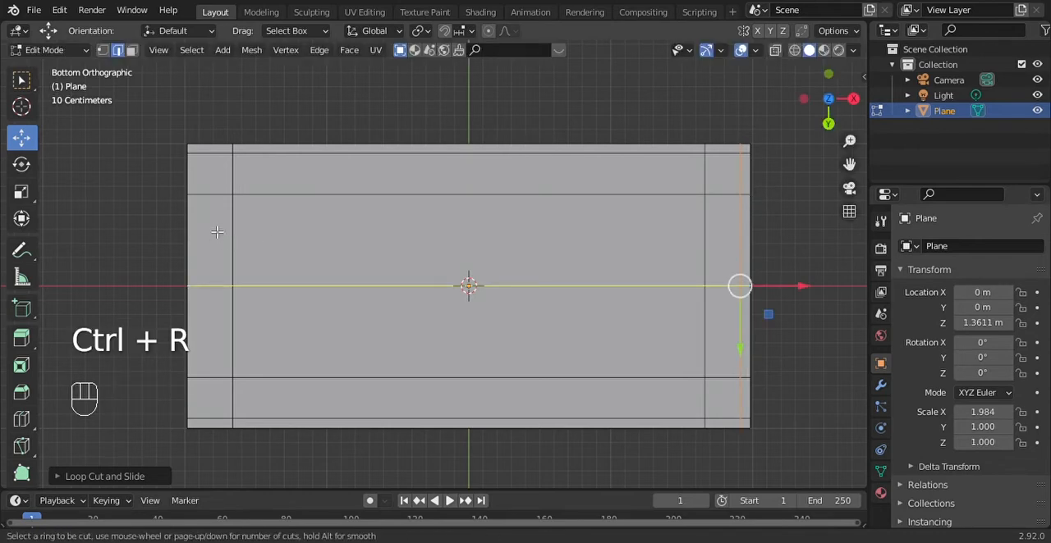
click(220, 156)
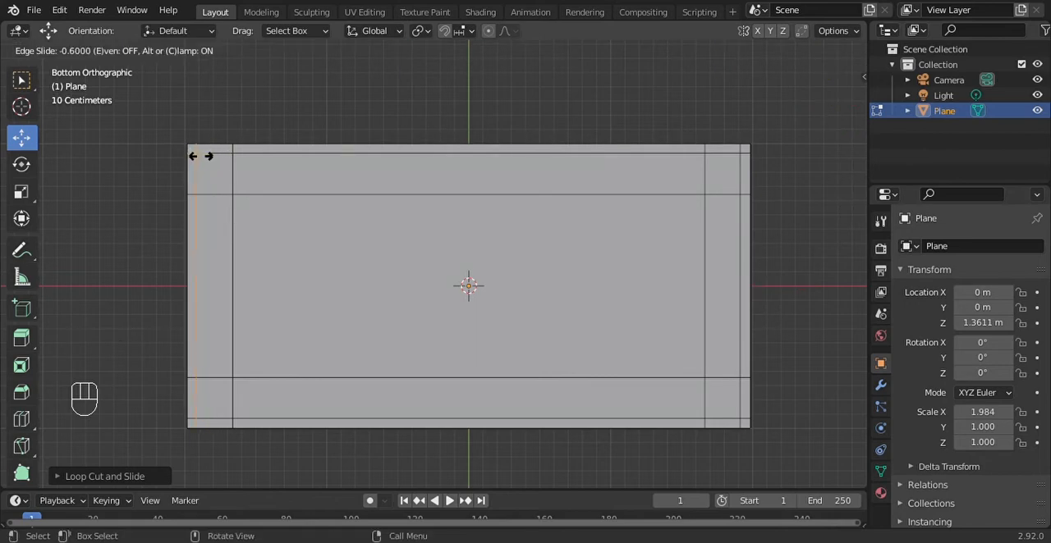
click(200, 156)
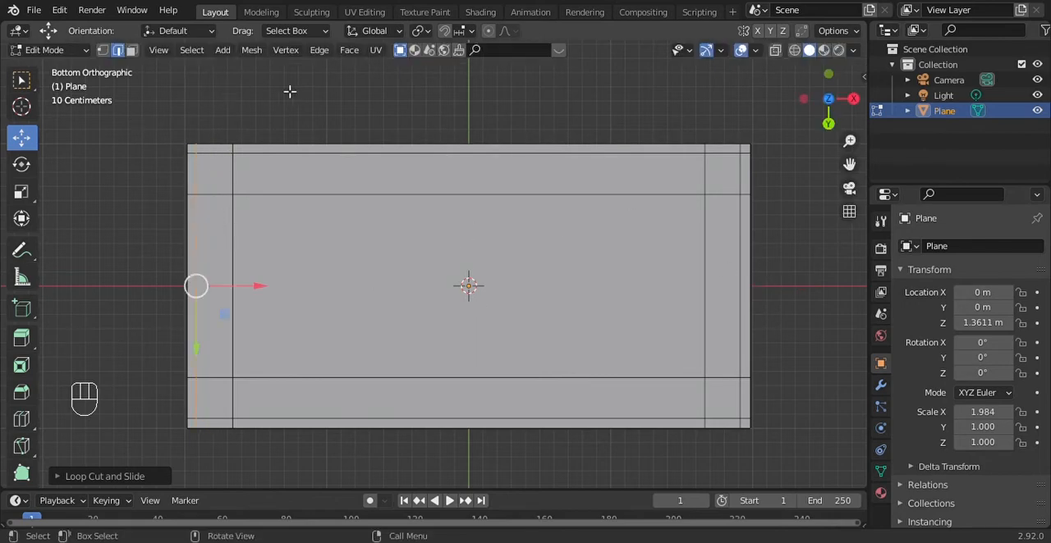
Switch to face selection and select the four inset corner squares on the slab's underside together
click(131, 51)
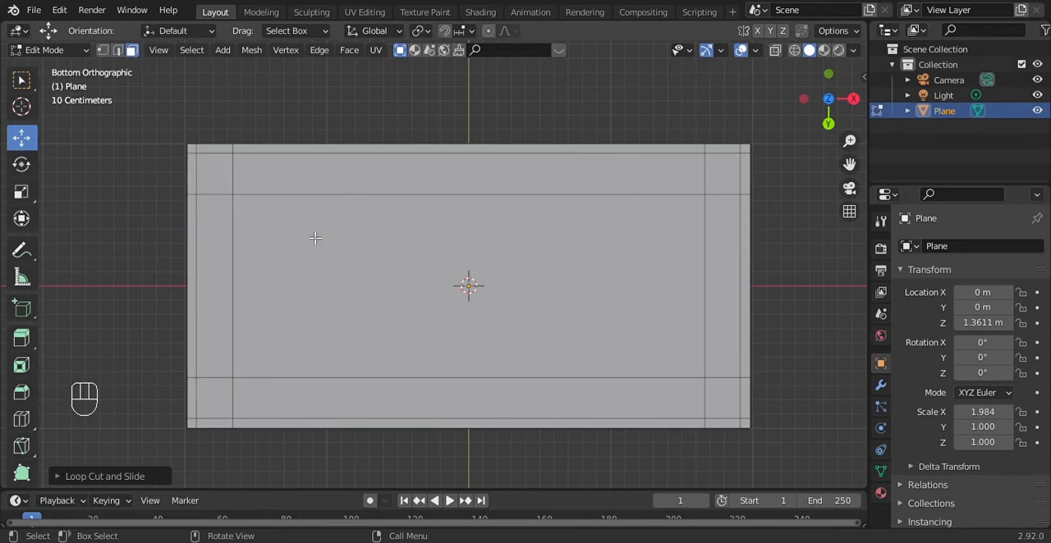
click(229, 175)
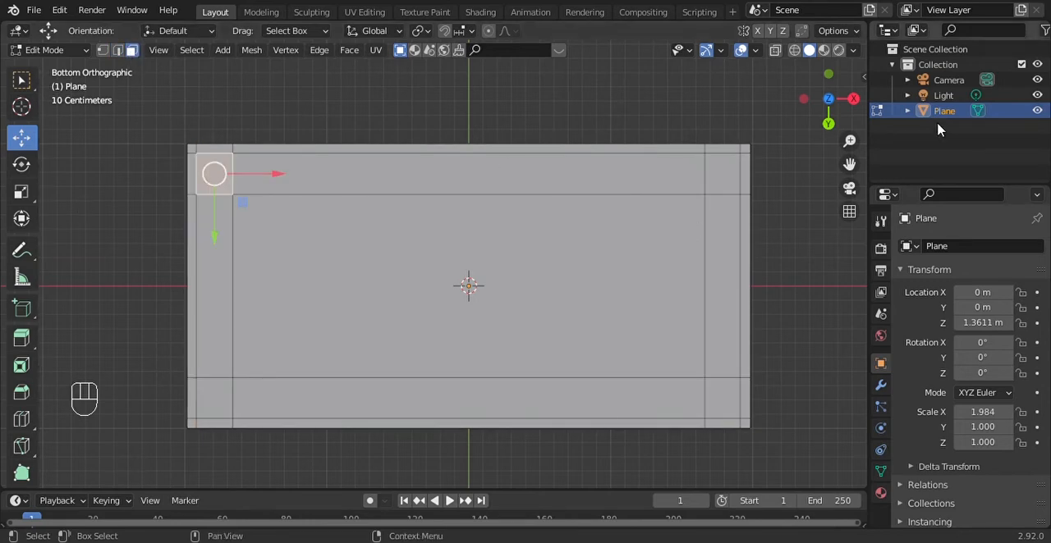
click(734, 188)
click(739, 408)
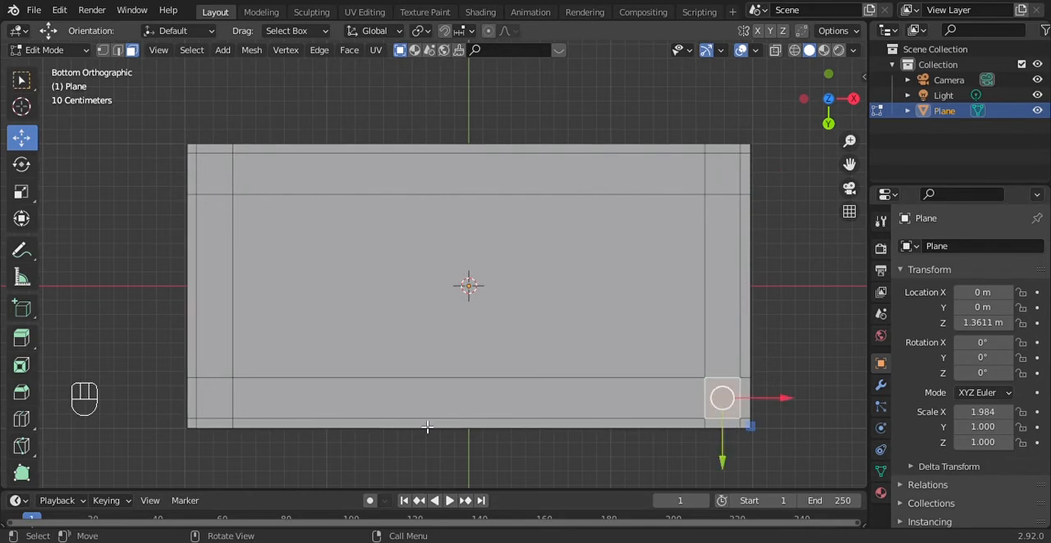
click(220, 392)
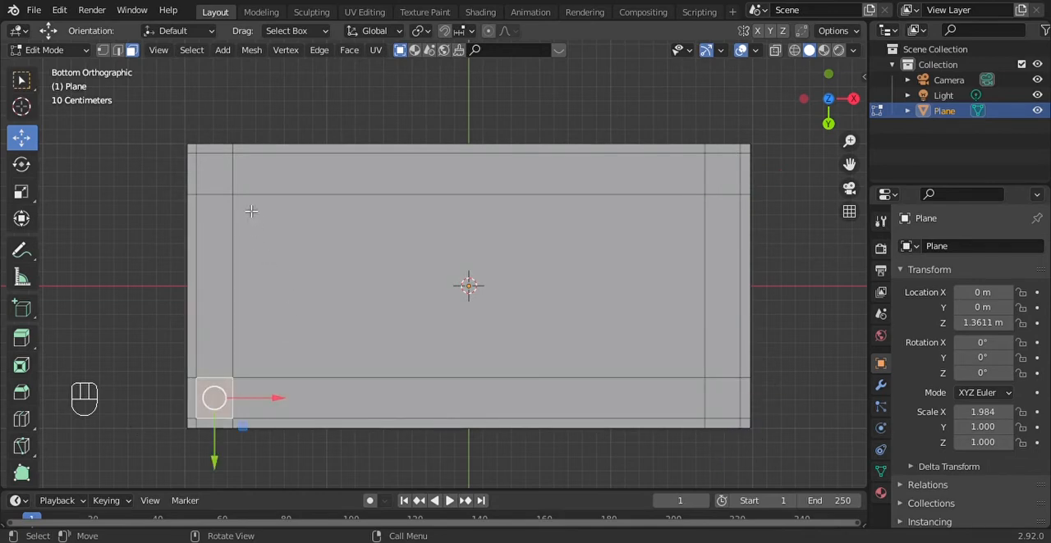
click(220, 179)
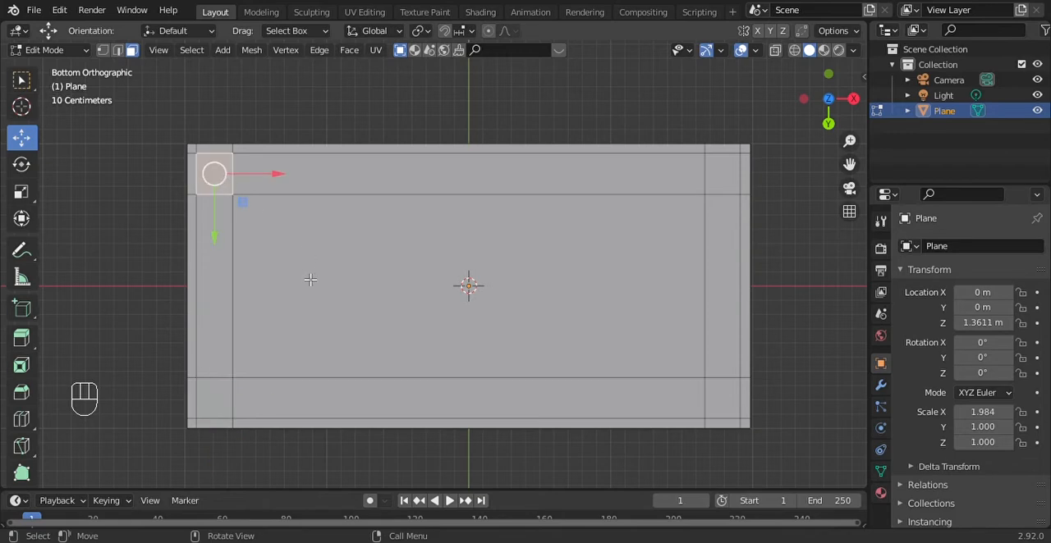
key(shift)
key(shift)
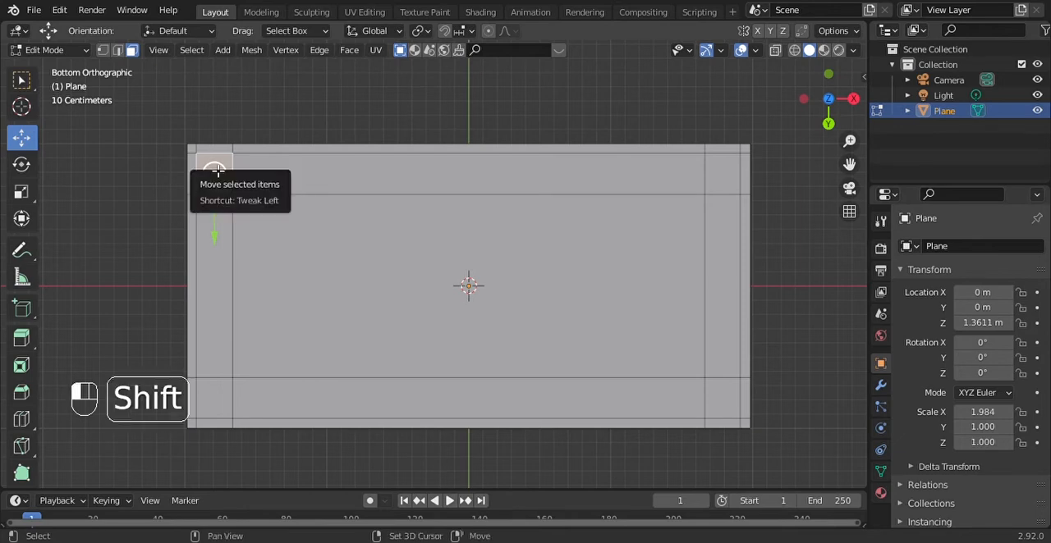
shift+click(217, 171)
shift+click(217, 171)
shift+click(718, 165)
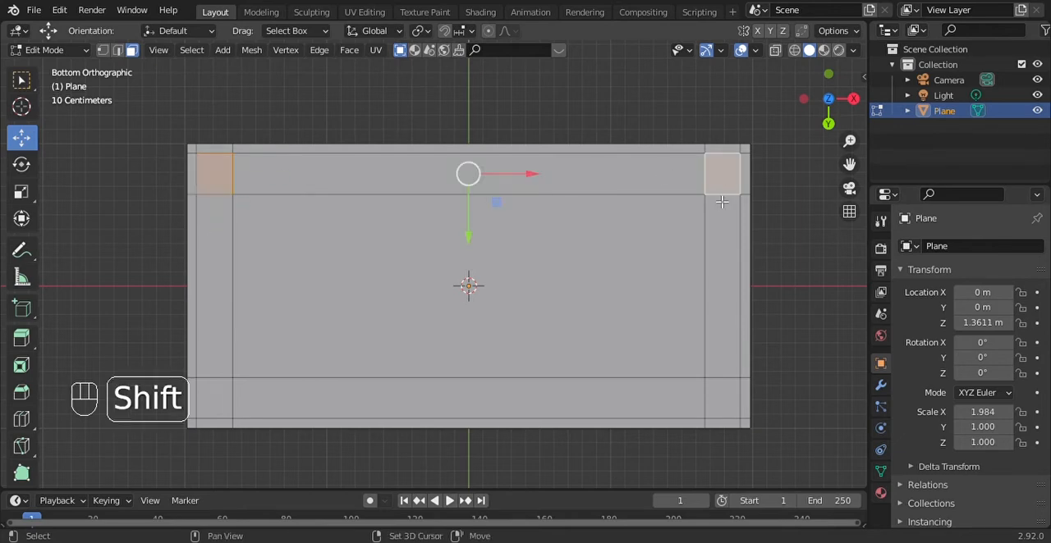
shift+click(721, 407)
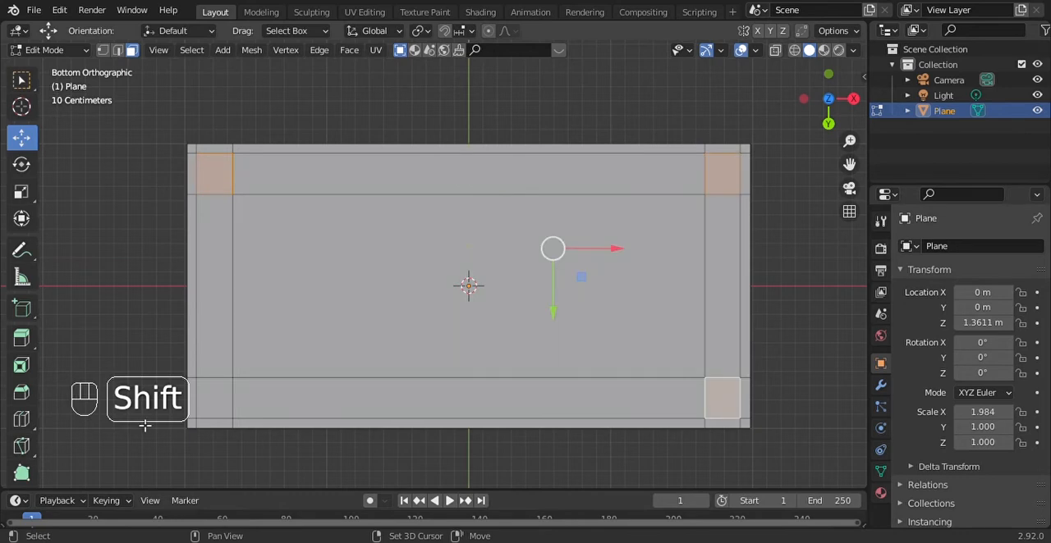
shift+click(219, 396)
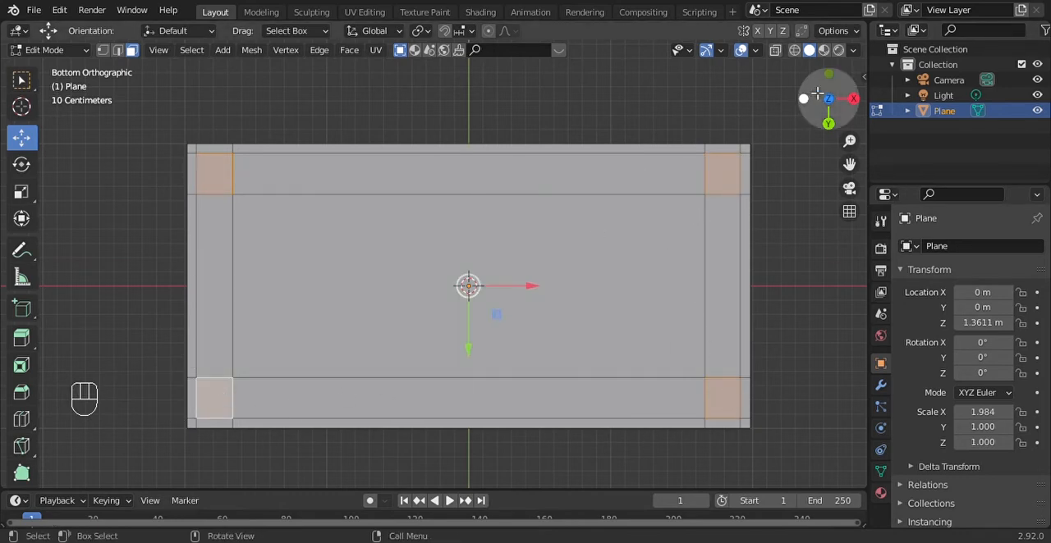
Extrude the four selected corner faces straight down along global Z by about 1 m to form table legs
drag(829, 122, 788, 174)
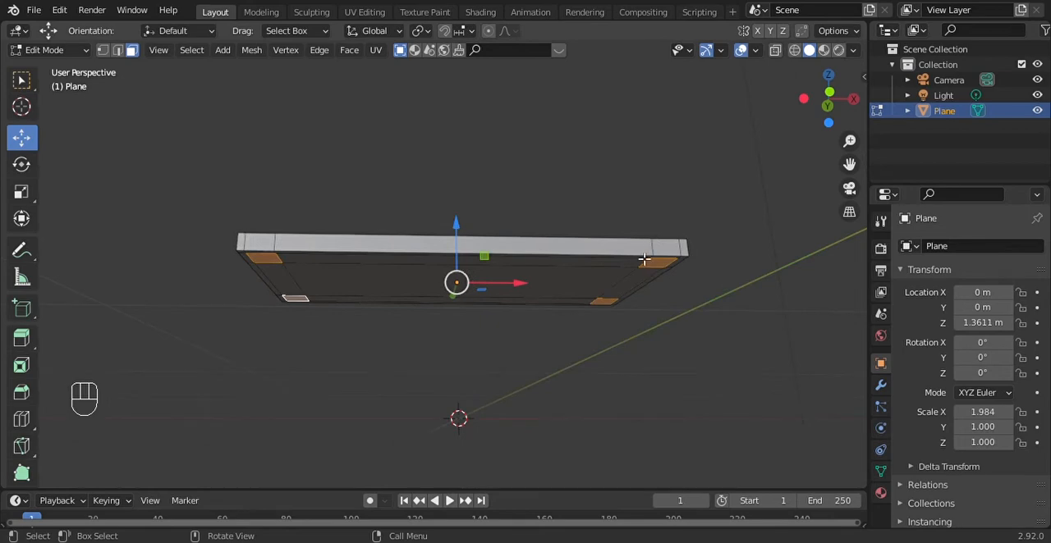
drag(832, 124, 837, 60)
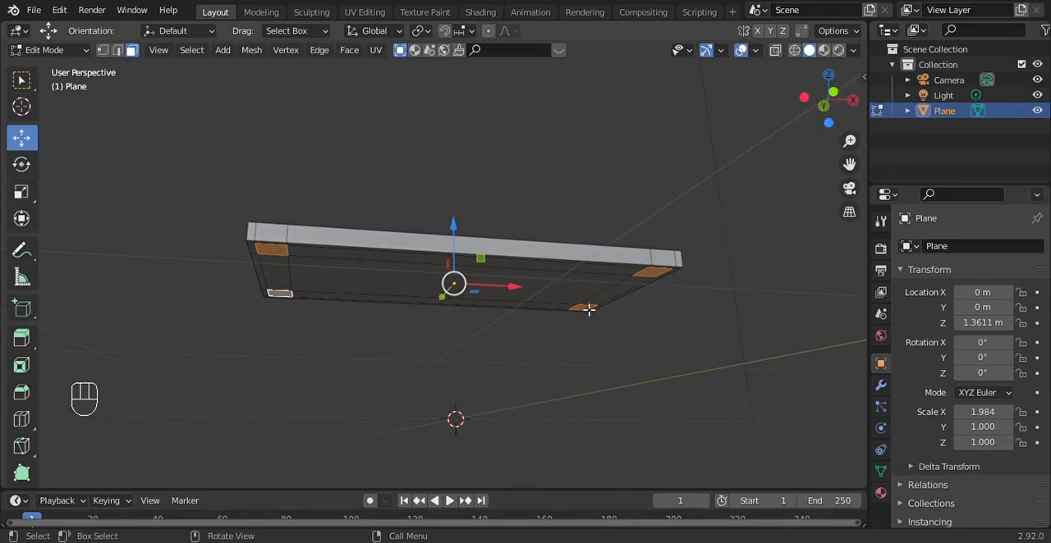
drag(826, 102, 829, 90)
key(e)
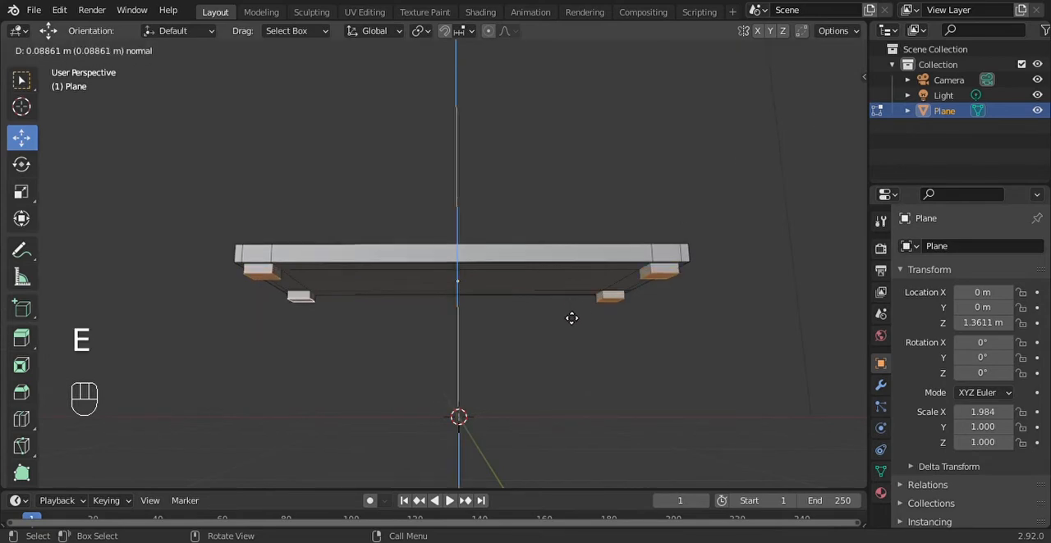
key(z)
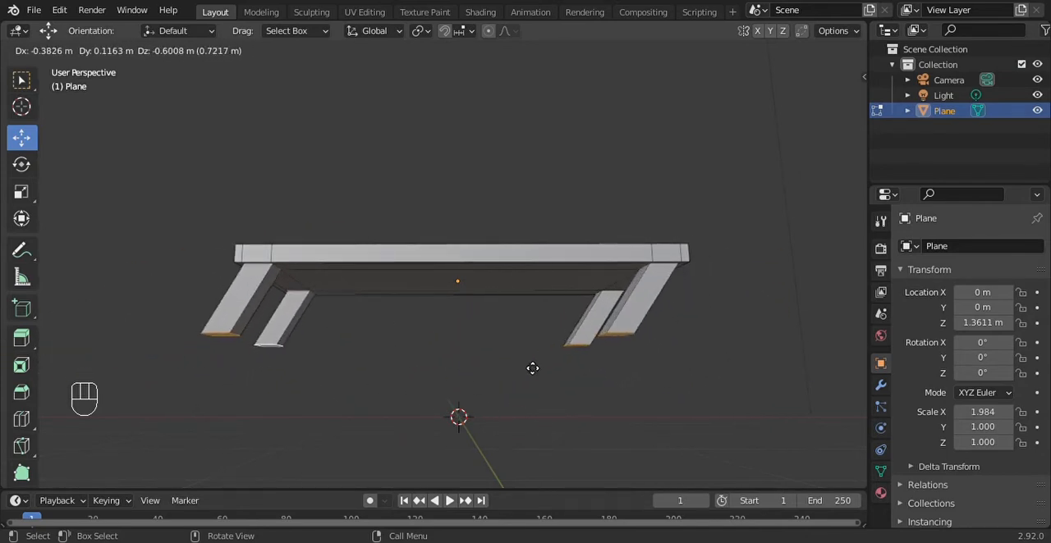
key(z)
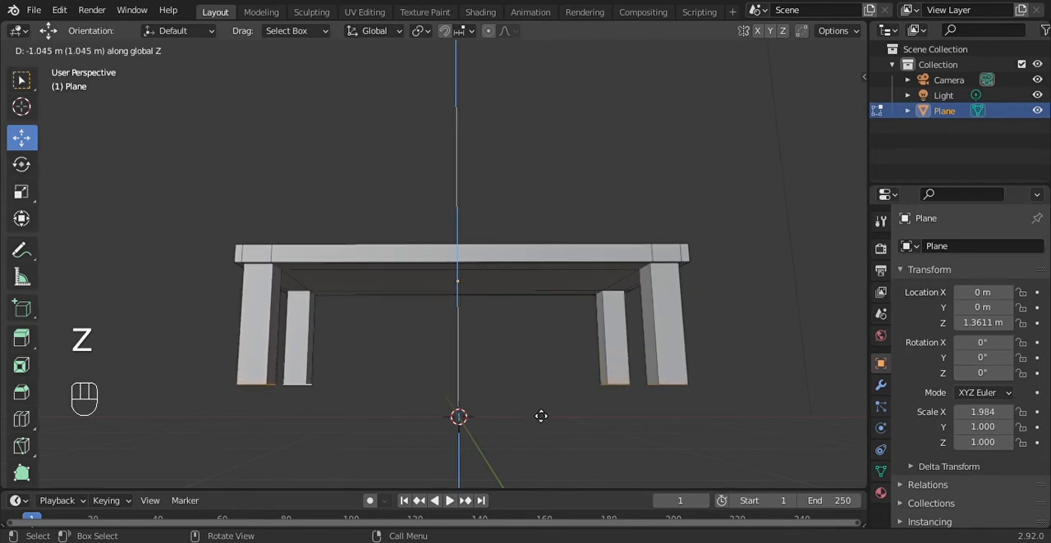
click(549, 392)
Shorten the legs slightly by raising their bottom faces along Z in the front orthographic view
drag(837, 106, 842, 135)
click(836, 104)
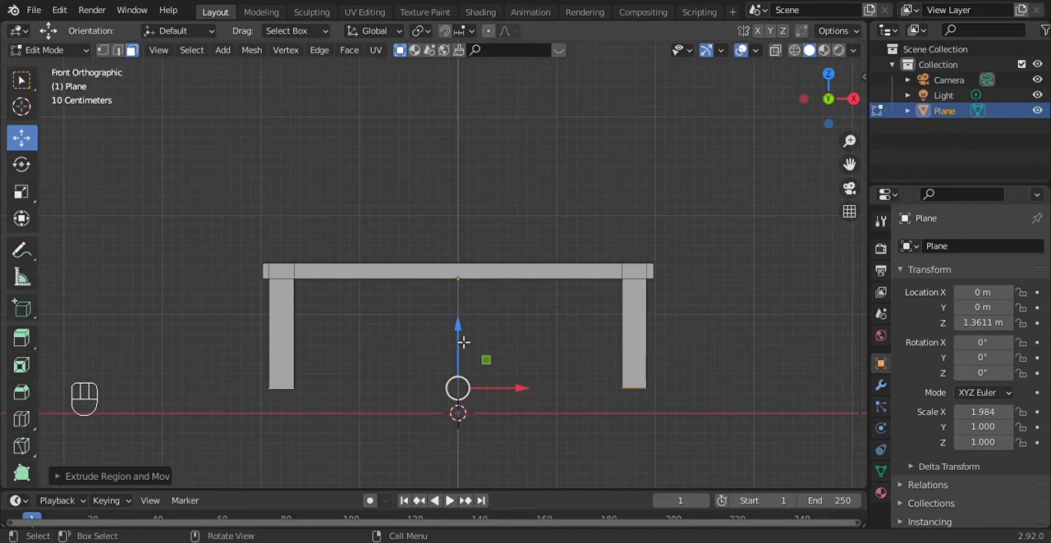
drag(462, 340, 461, 325)
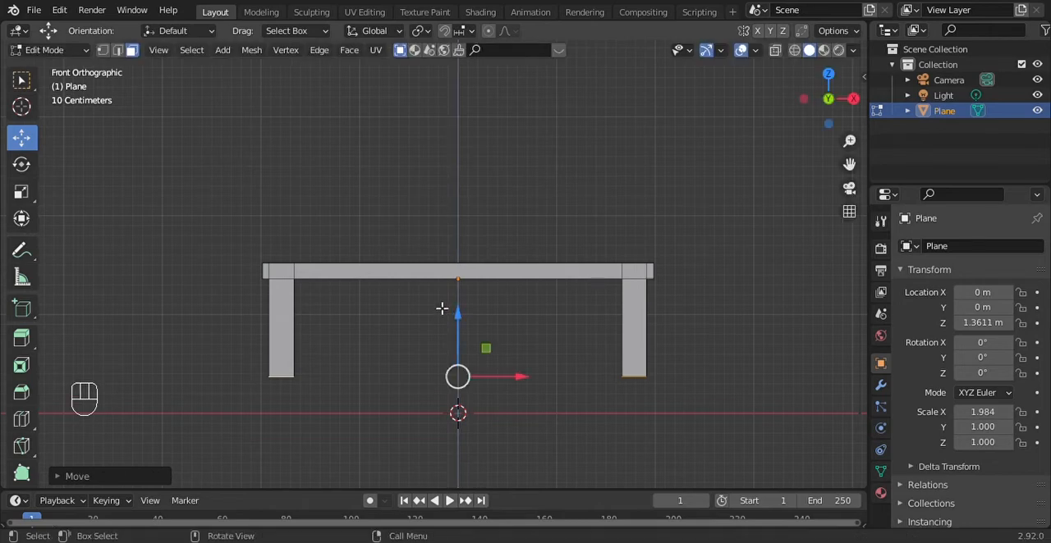
Return to Object Mode and lower the table along Z to a Z location of about 1.05 m
click(71, 51)
click(74, 65)
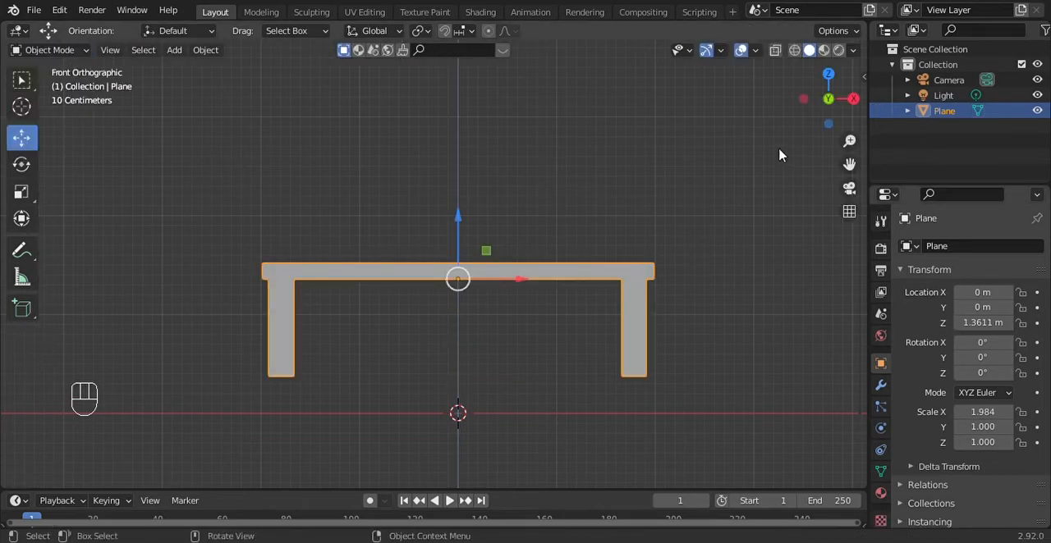
drag(460, 219, 467, 250)
Deselect the table and examine it from several angles, then in wireframe shading
drag(838, 131, 761, 211)
key(Tab)
key(Tab)
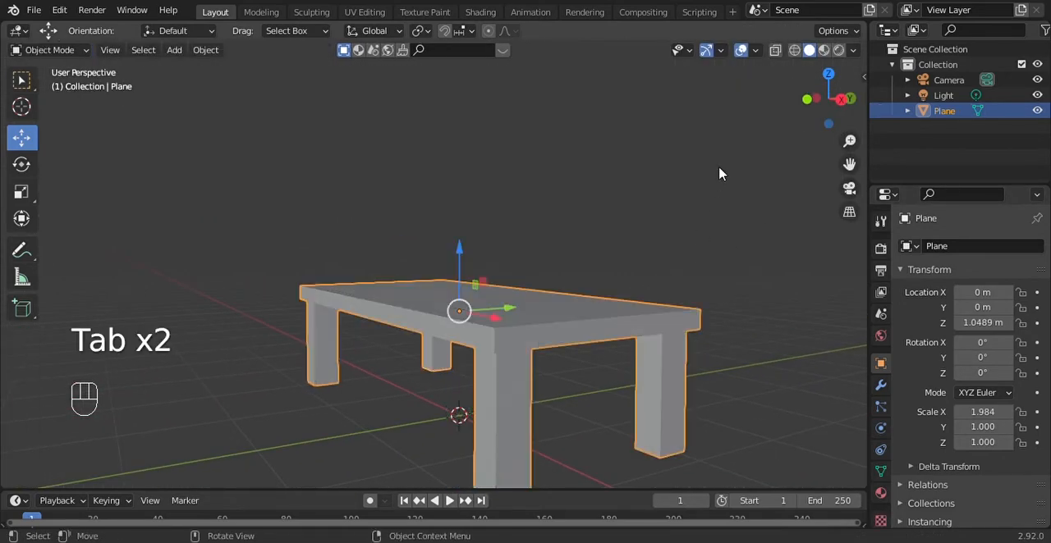
drag(812, 102, 944, 107)
drag(716, 169, 640, 195)
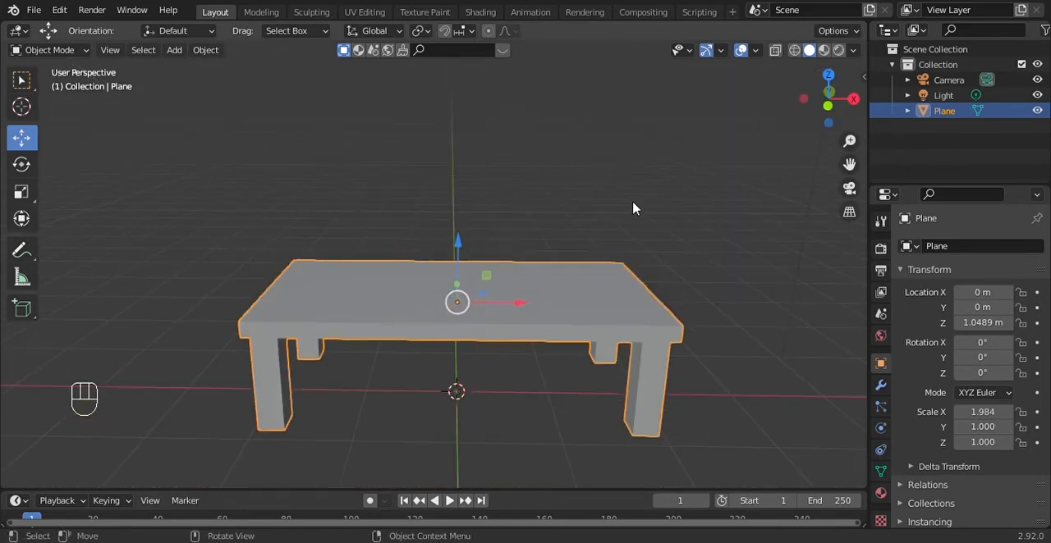
click(634, 205)
drag(824, 112, 738, 86)
drag(818, 117, 858, 162)
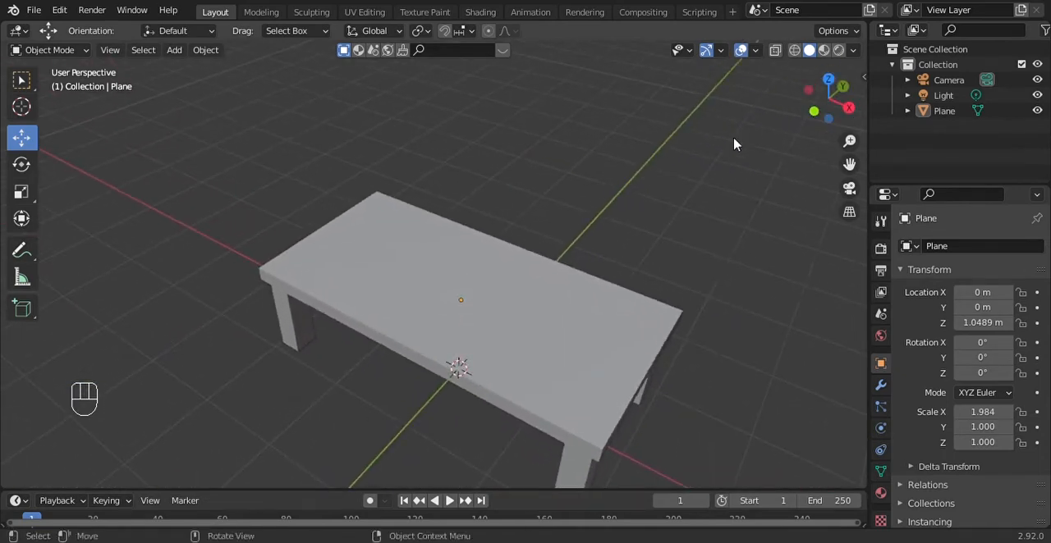
scroll(659, 202, down, 1)
scroll(652, 212, up, 3)
scroll(640, 209, down, 2)
drag(824, 102, 809, 121)
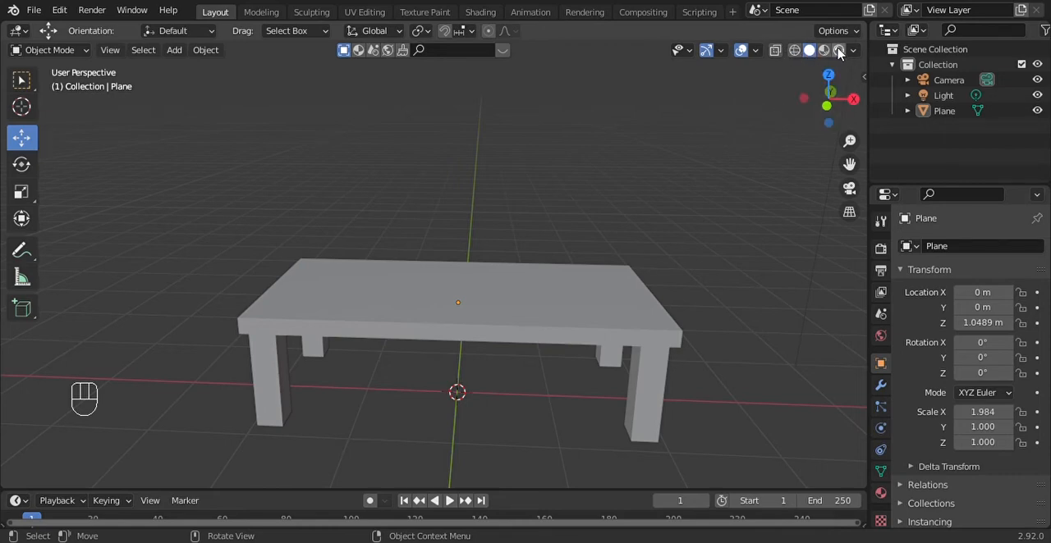
click(794, 50)
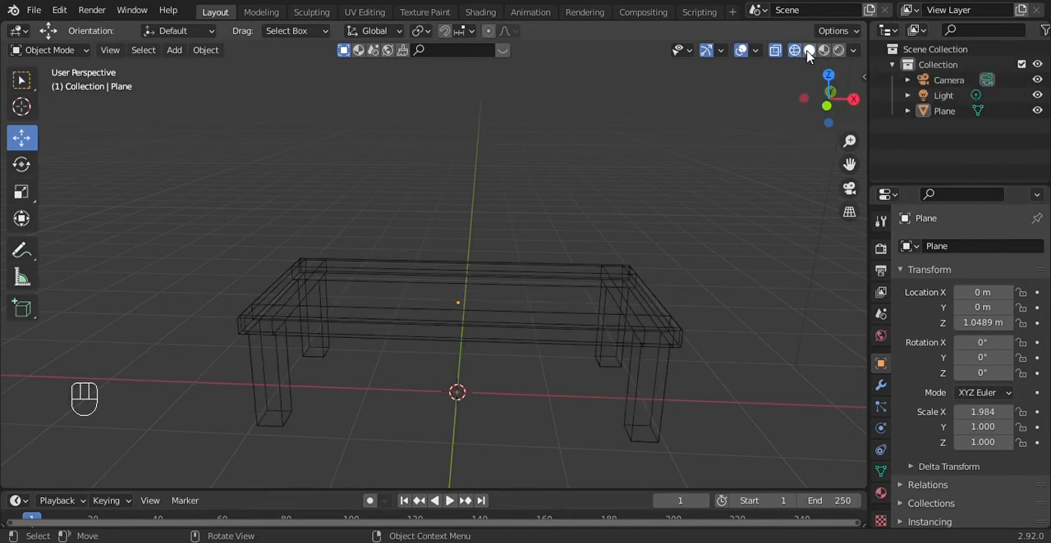
Compare the table in solid, material preview, rendered and wireframe shading, finishing in solid shading with the table deselected
click(809, 50)
click(826, 51)
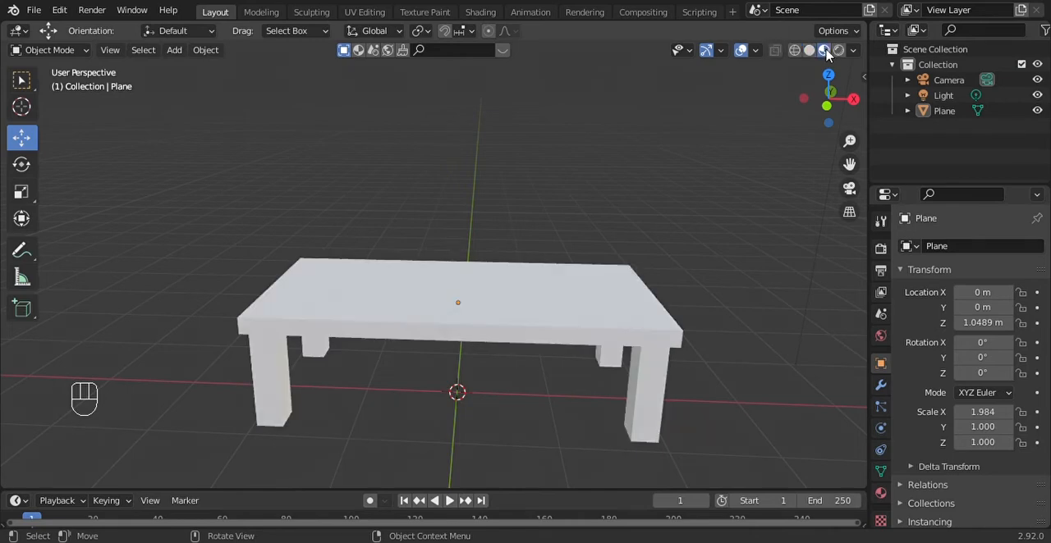
click(838, 51)
click(809, 52)
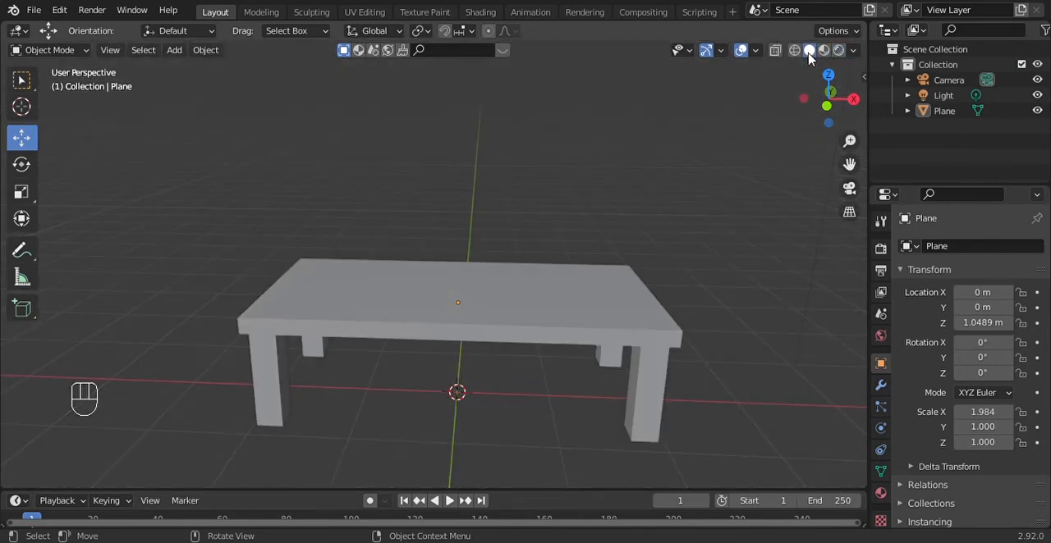
click(794, 51)
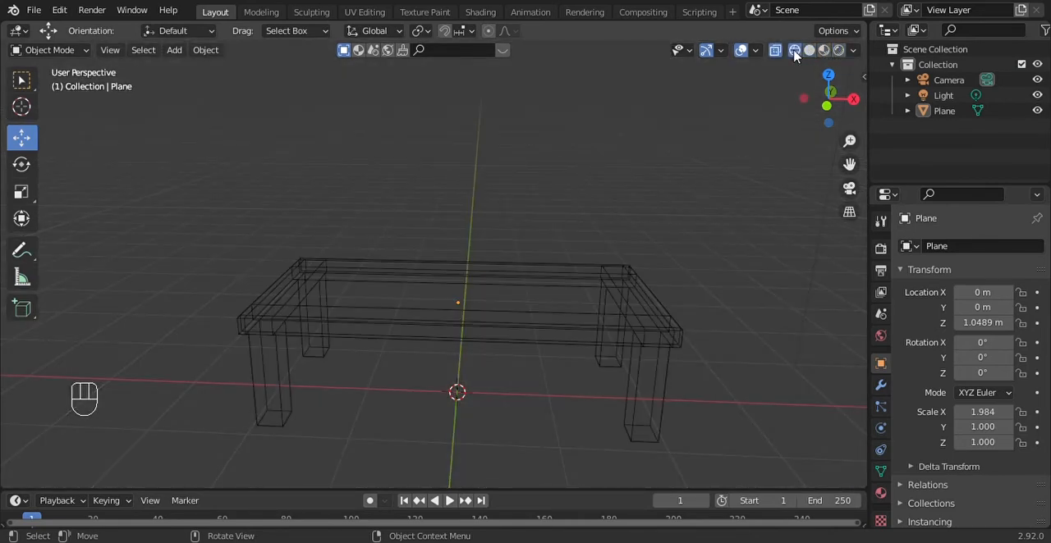
click(663, 345)
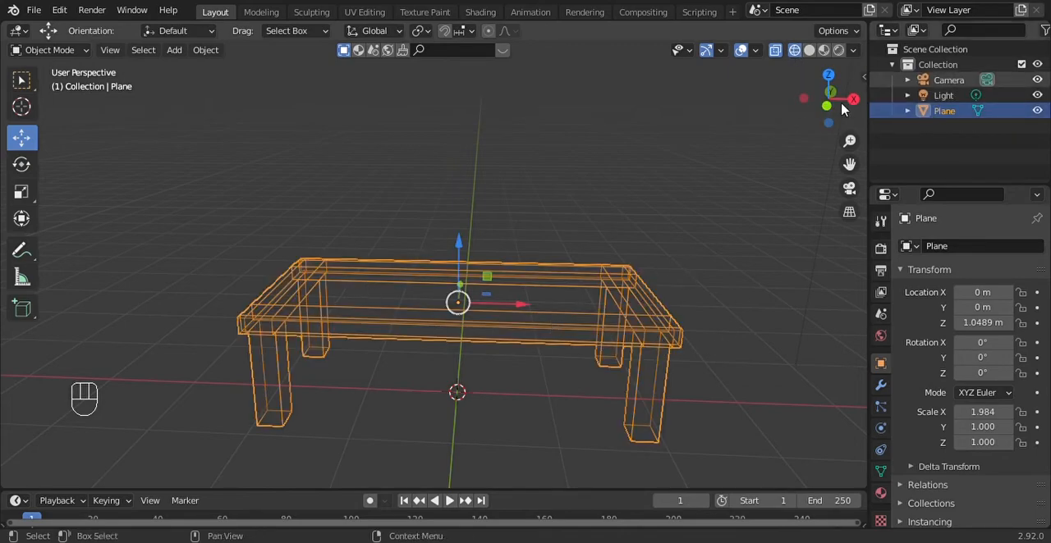
mouse_move(827, 98)
mouse_down()
mouse_move(812, 123)
mouse_move(844, 128)
mouse_move(839, 172)
mouse_move(784, 214)
mouse_move(846, 153)
mouse_move(828, 153)
mouse_move(837, 169)
mouse_move(812, 88)
mouse_up()
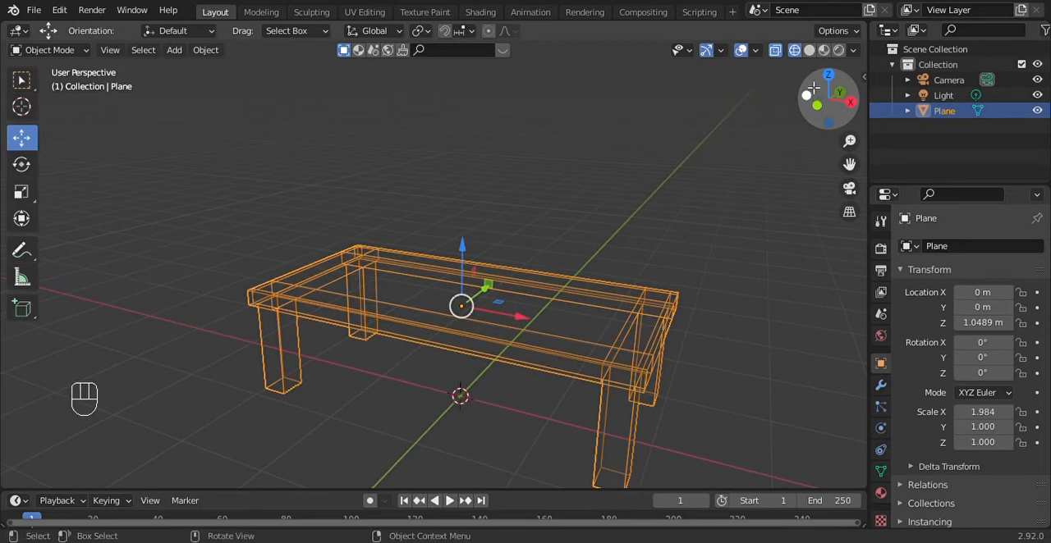
click(809, 53)
click(735, 307)
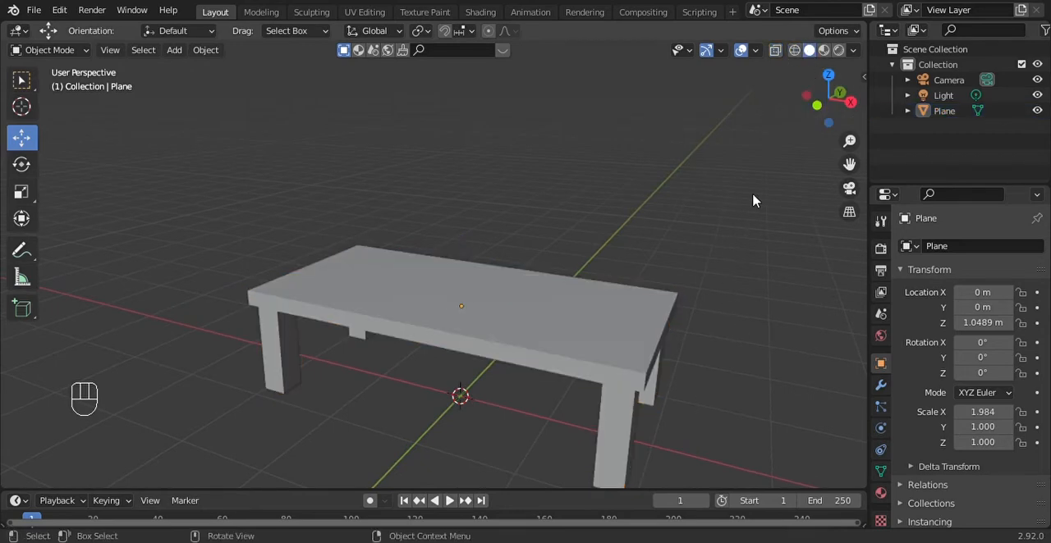
Examine the table from several angles and distances in material preview shading, then in rendered shading
mouse_move(842, 117)
mouse_down()
mouse_move(828, 93)
mouse_move(823, 118)
mouse_move(786, 114)
mouse_move(832, 93)
mouse_move(798, 112)
mouse_move(785, 100)
mouse_move(782, 110)
mouse_move(814, 100)
mouse_move(843, 117)
mouse_up()
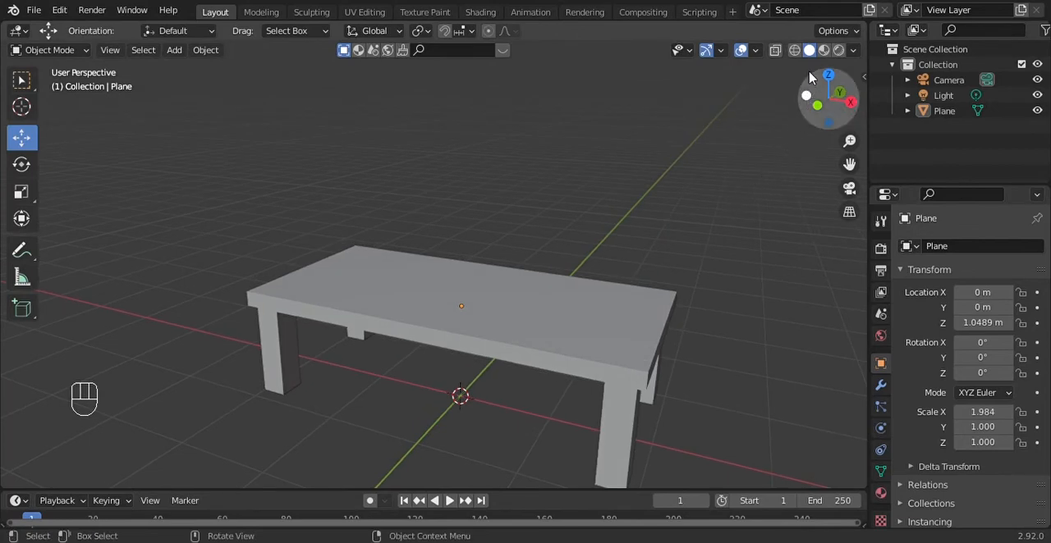
click(824, 51)
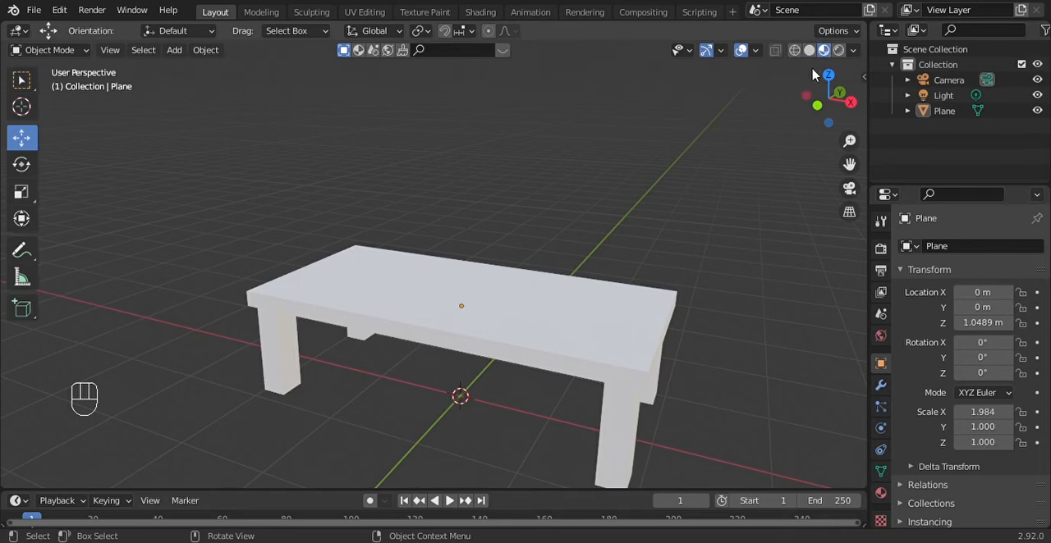
drag(846, 115, 823, 120)
scroll(693, 294, up, 4)
scroll(689, 295, down, 4)
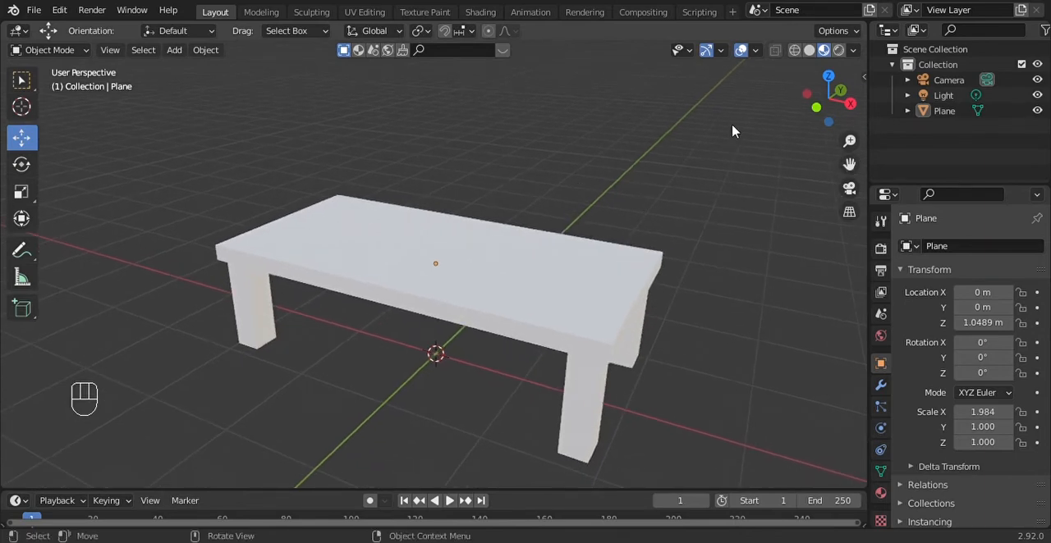
click(838, 51)
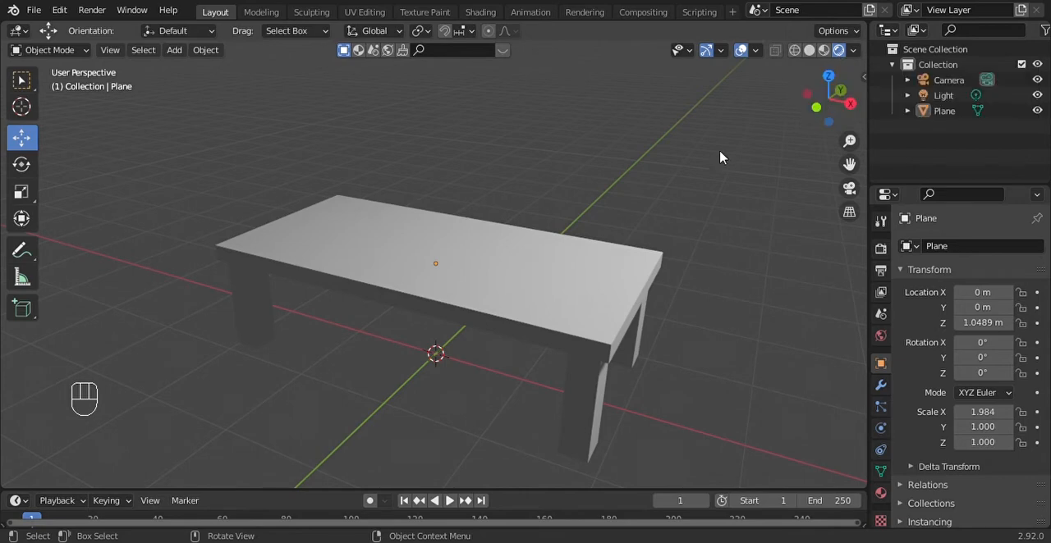
mouse_move(833, 117)
mouse_down()
mouse_move(778, 138)
mouse_move(743, 89)
mouse_move(825, 70)
mouse_move(687, 119)
mouse_move(636, 117)
mouse_move(630, 67)
mouse_move(708, 67)
mouse_move(763, 127)
mouse_move(846, 138)
mouse_move(768, 150)
mouse_move(817, 105)
mouse_move(860, 94)
mouse_move(811, 141)
mouse_move(759, 100)
mouse_move(686, 92)
mouse_move(708, 76)
mouse_move(839, 118)
mouse_up()
scroll(599, 246, down, 5)
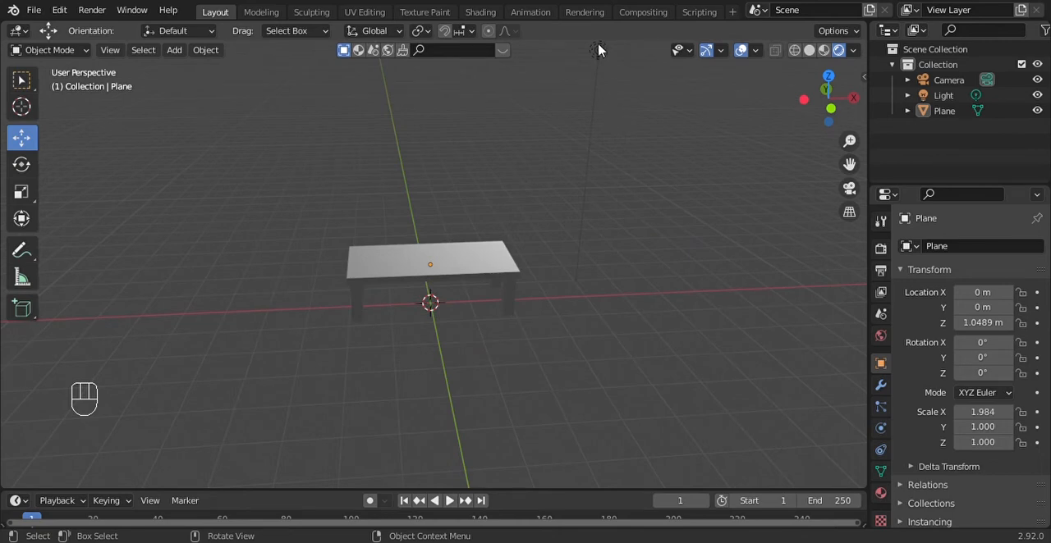
Select the light and move it along global X to an X location of about 3.03 m, using solid shading
click(599, 51)
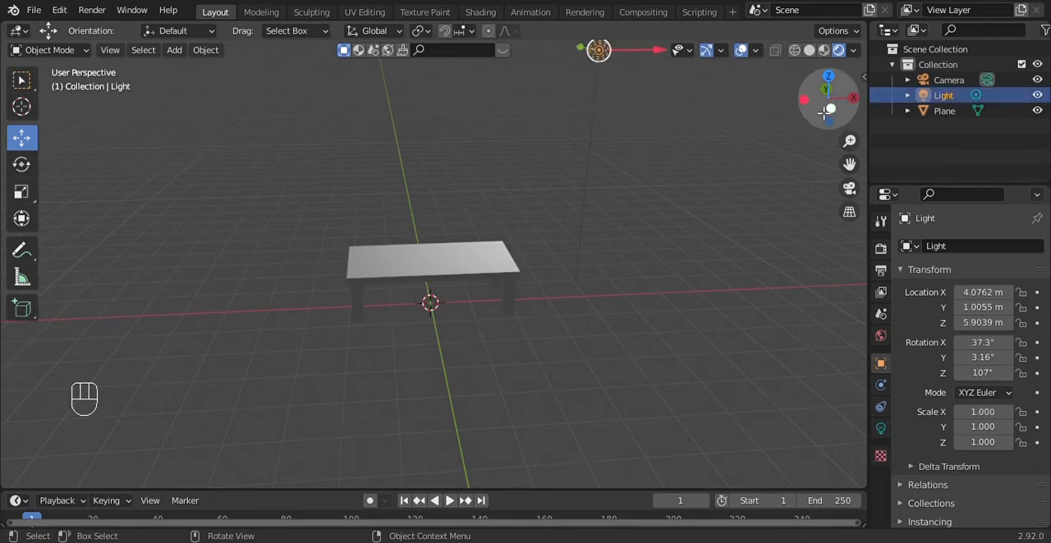
drag(655, 52, 711, 214)
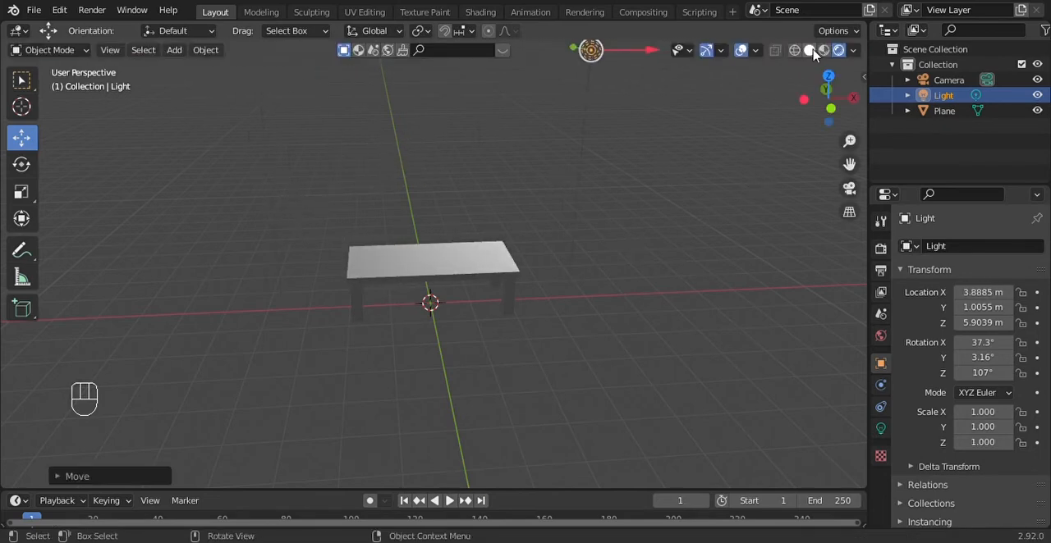
click(809, 50)
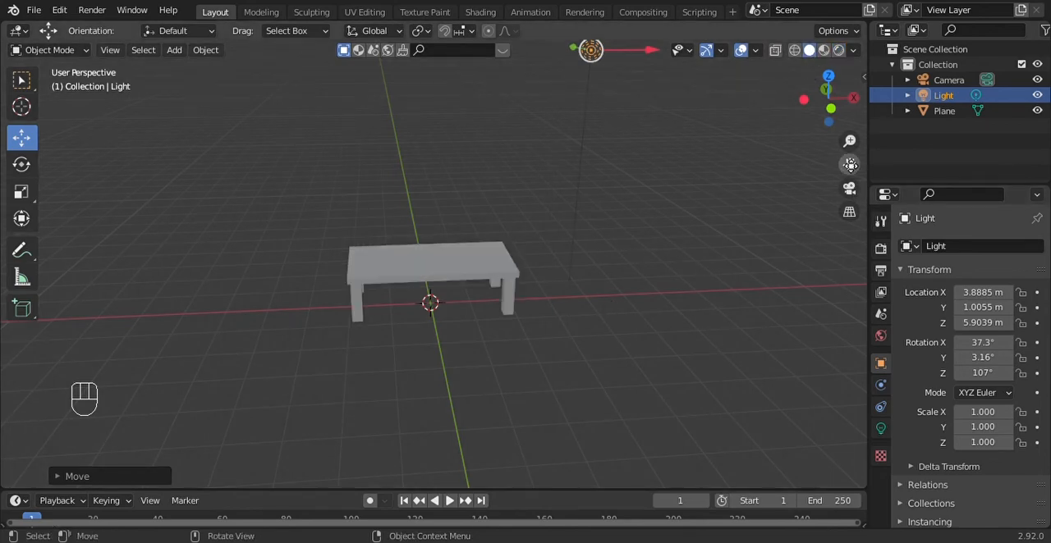
mouse_move(849, 163)
mouse_down()
mouse_move(859, 190)
mouse_move(741, 231)
mouse_up()
drag(646, 122, 518, 159)
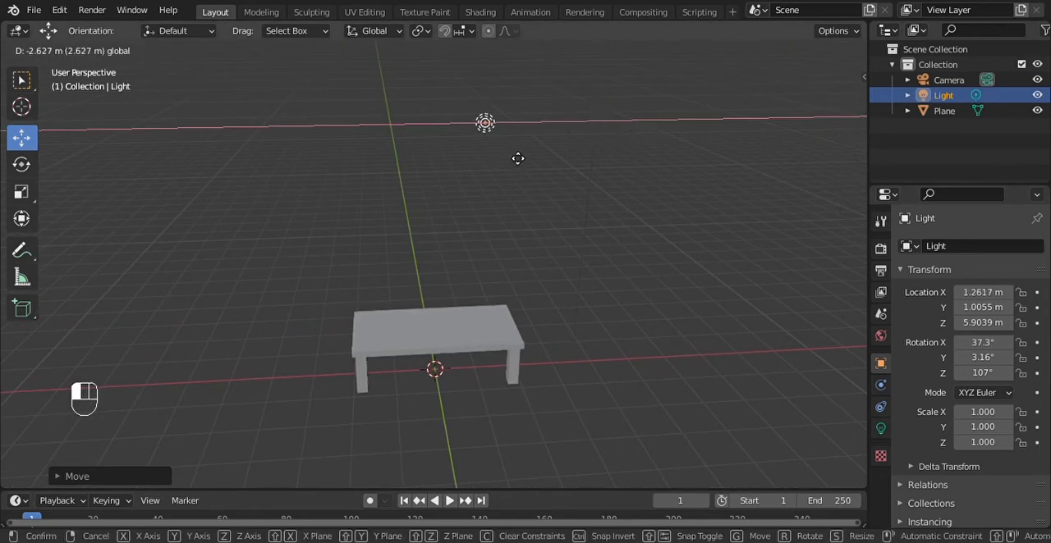
drag(599, 176, 610, 257)
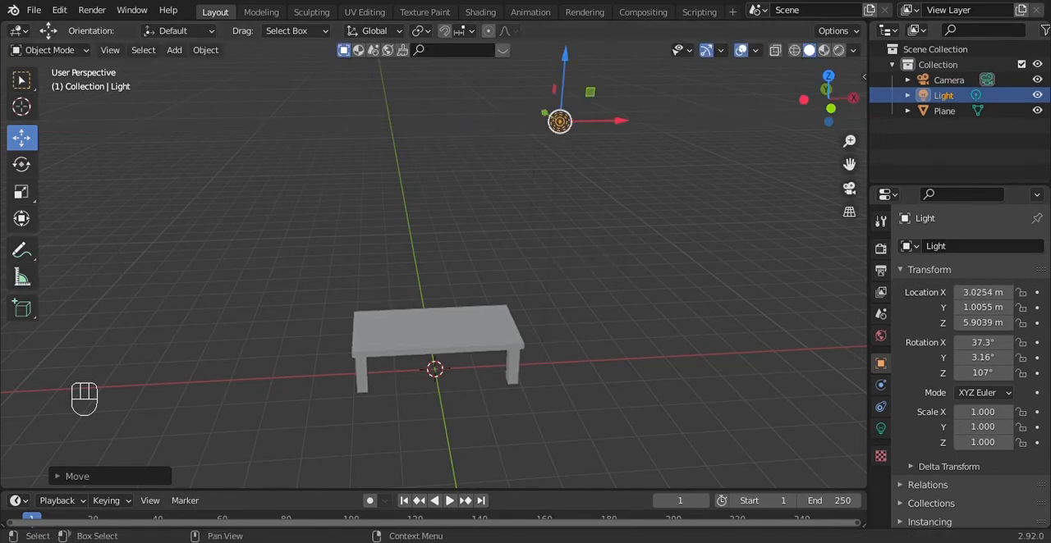
Preview the lit table in rendered shading and widen the properties editor slightly
drag(826, 116, 780, 132)
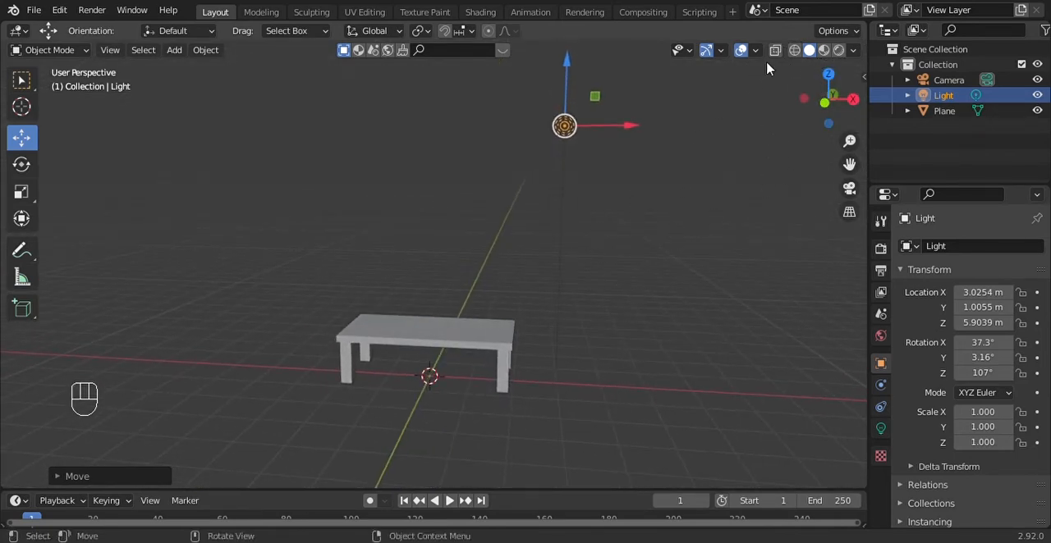
click(838, 51)
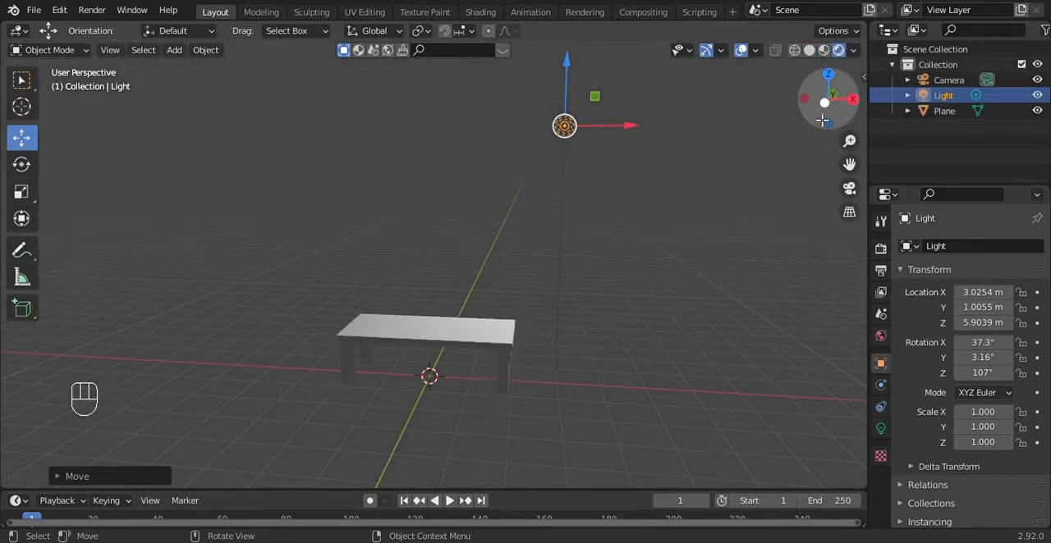
drag(824, 121, 615, 198)
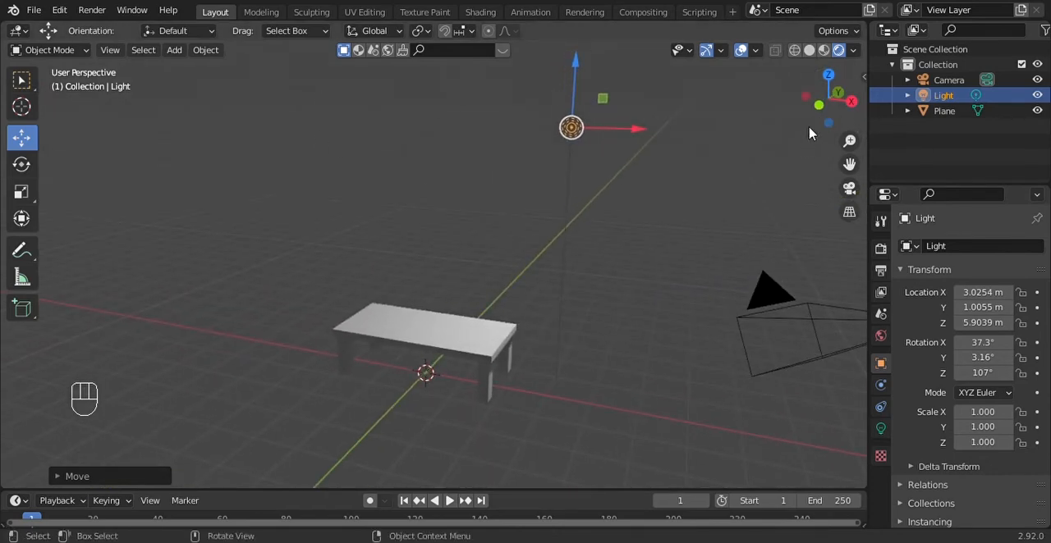
mouse_move(826, 104)
mouse_down()
mouse_move(821, 123)
mouse_move(827, 105)
mouse_up()
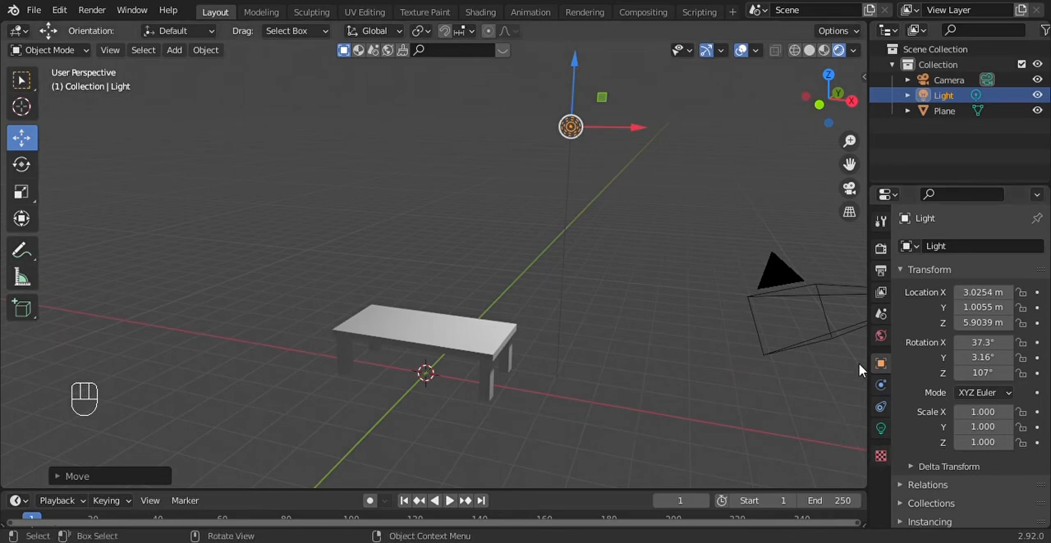
drag(878, 348, 853, 377)
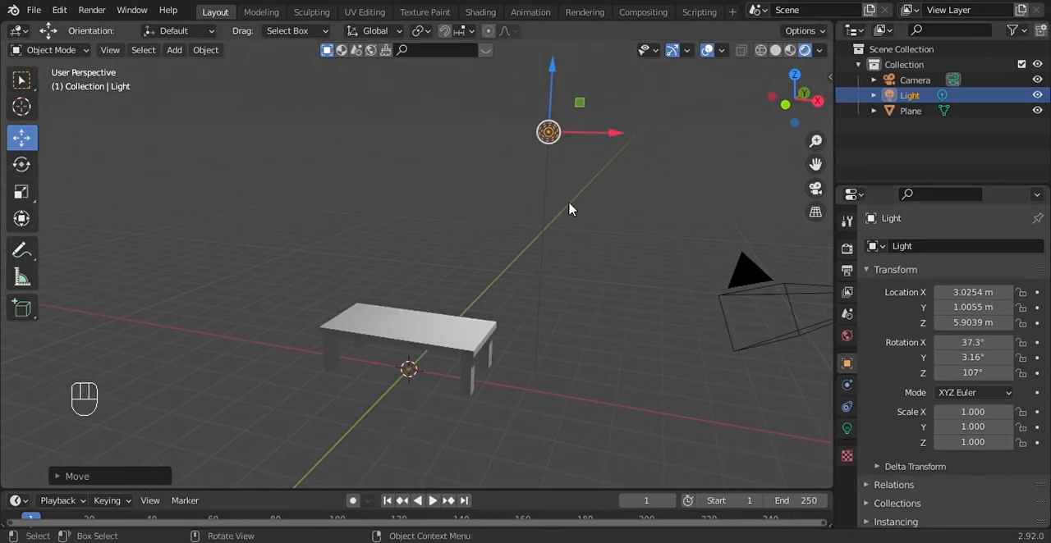
Select the table and add a new material to it
click(426, 352)
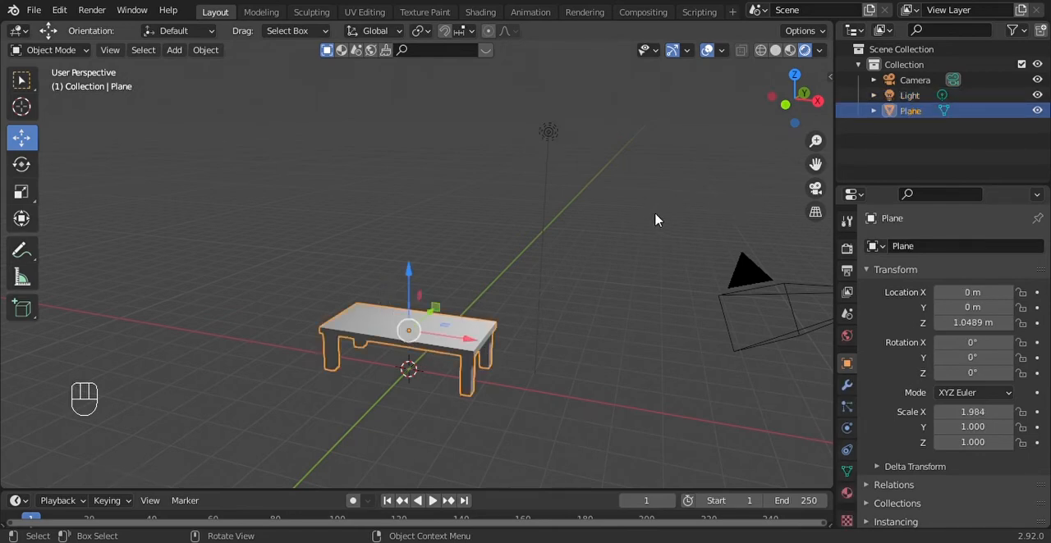
scroll(586, 234, down, 3)
scroll(572, 242, up, 10)
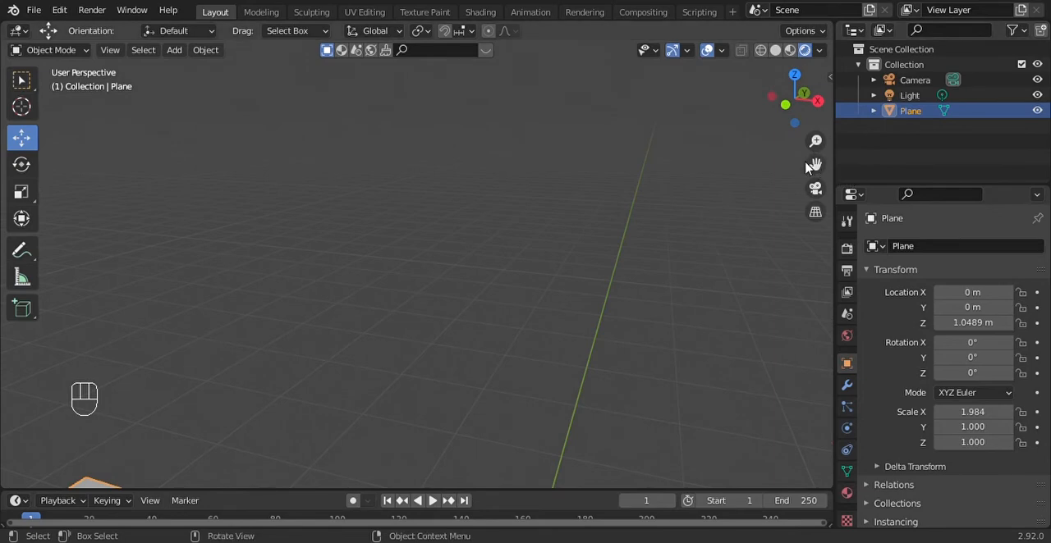
drag(814, 166, 856, 84)
scroll(586, 374, down, 1)
scroll(623, 337, down, 5)
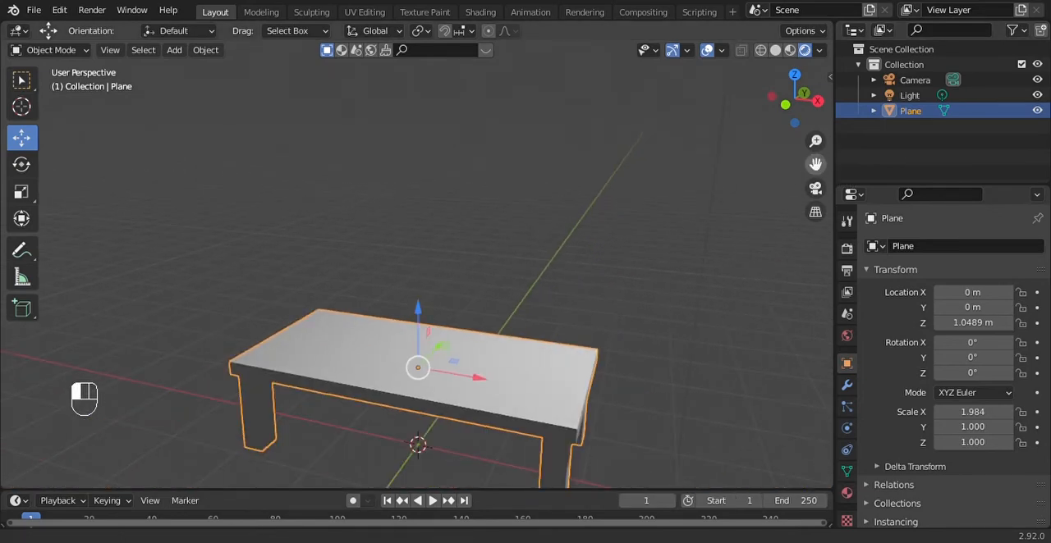
drag(815, 165, 831, 85)
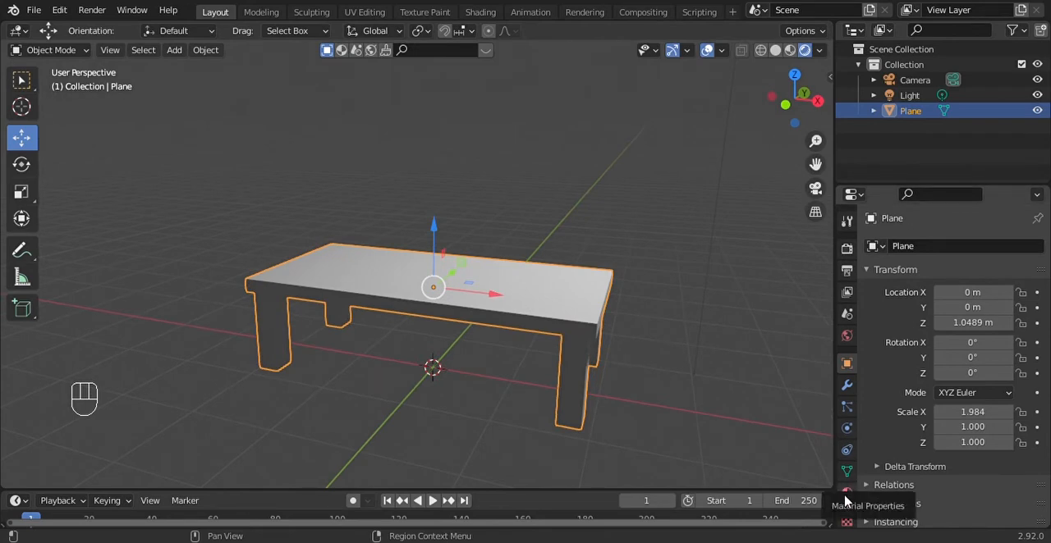
click(846, 495)
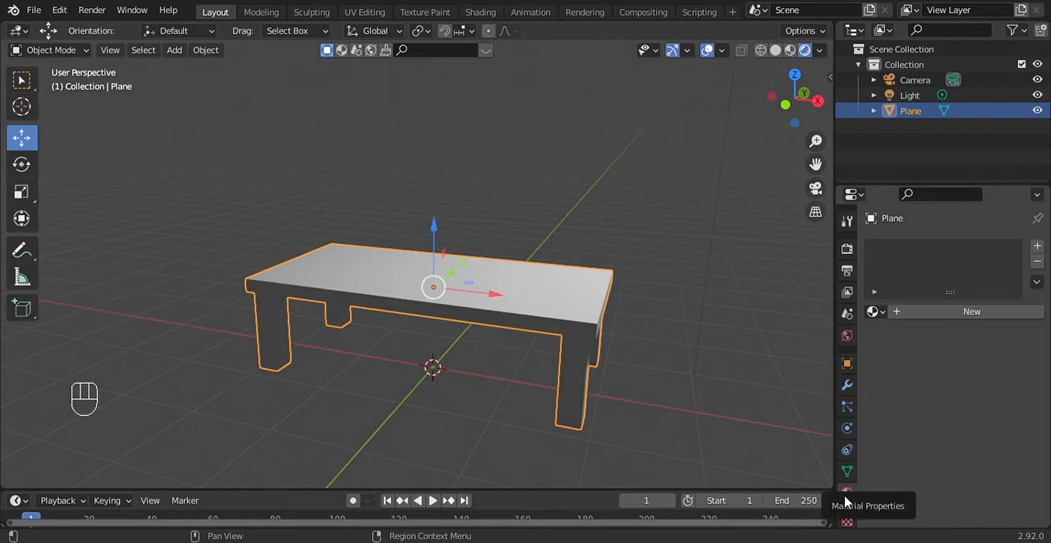
click(968, 317)
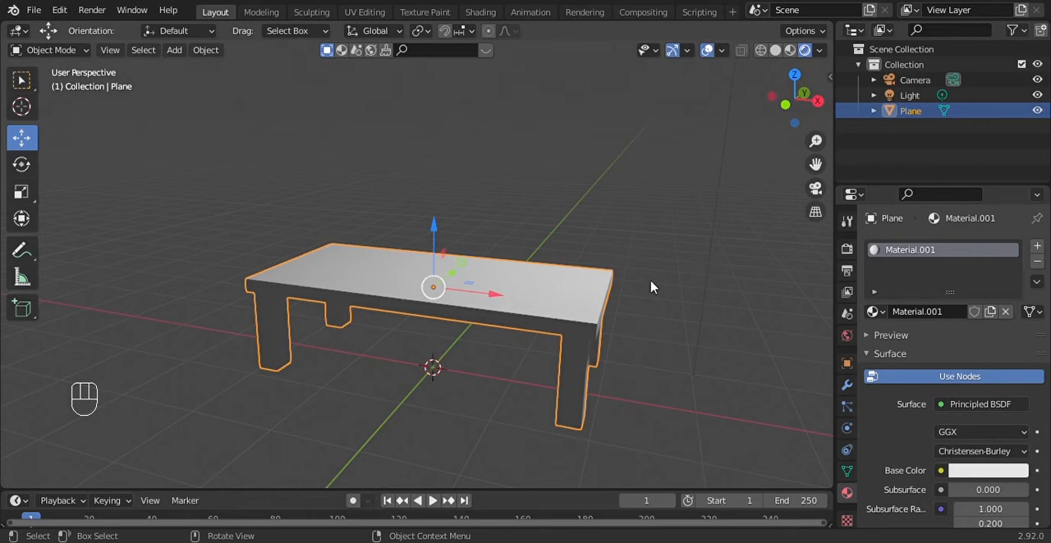
Rename the table's material as Warna Dasar
click(946, 312)
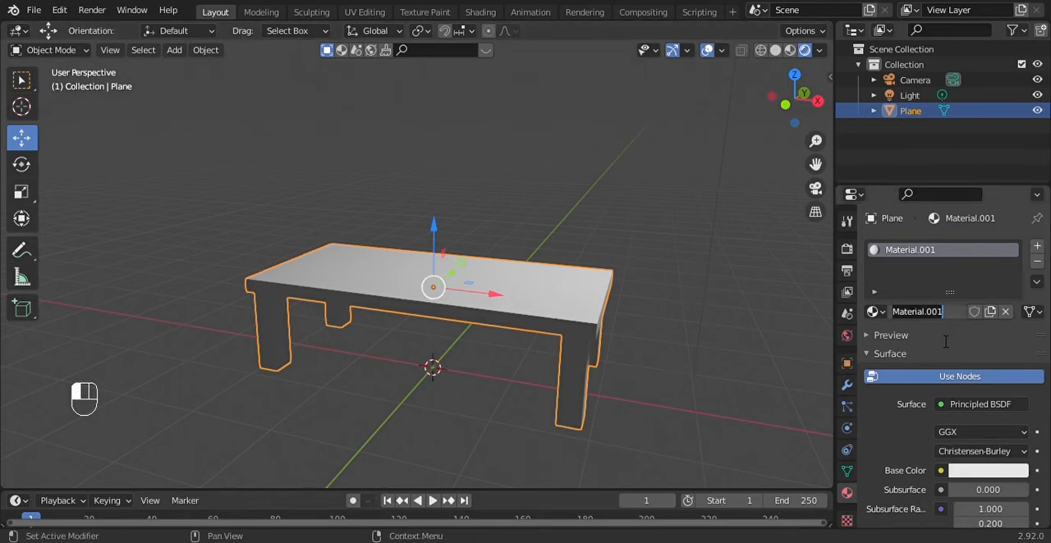
key(shift)
text(W)
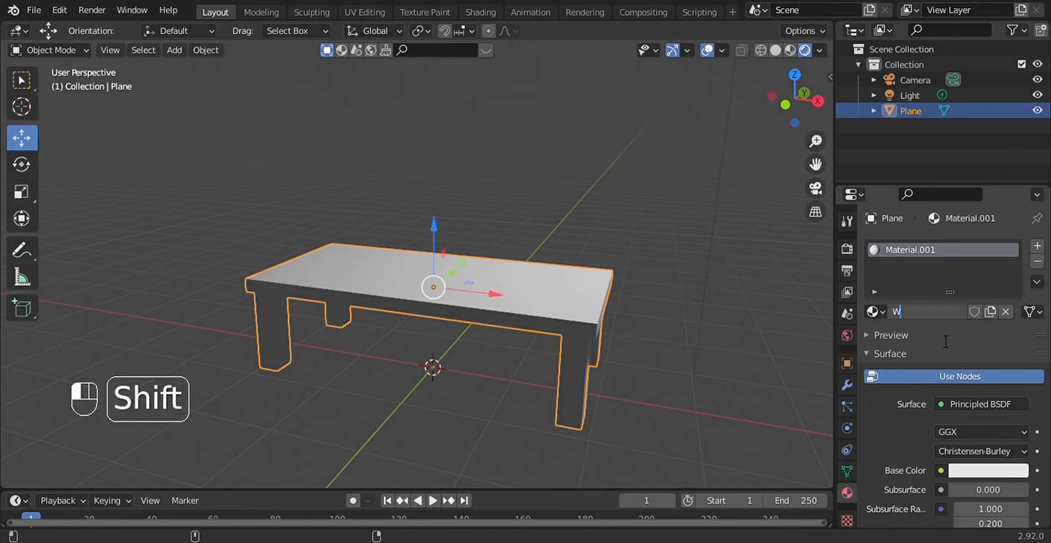
text(arna Dasar)
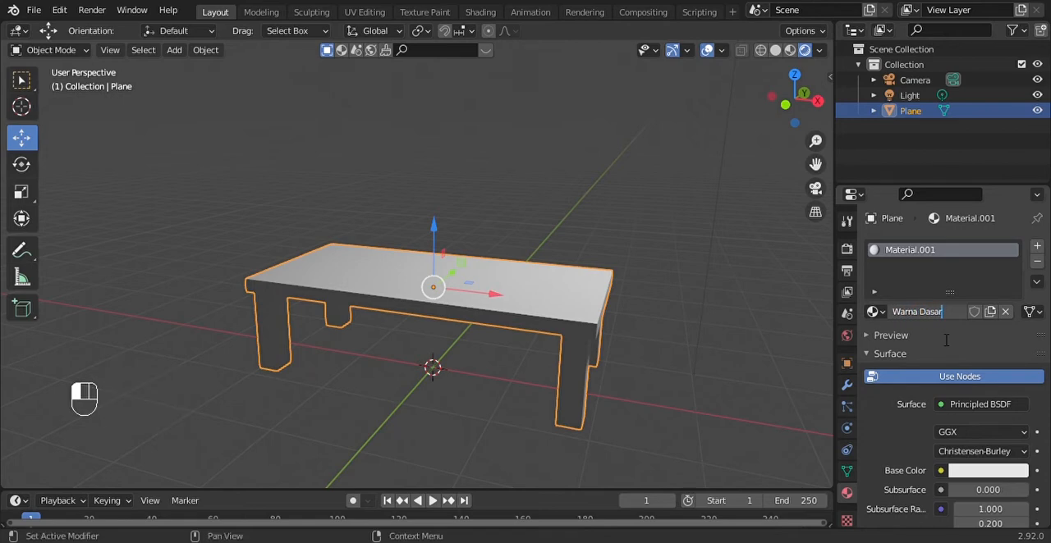
key(Return)
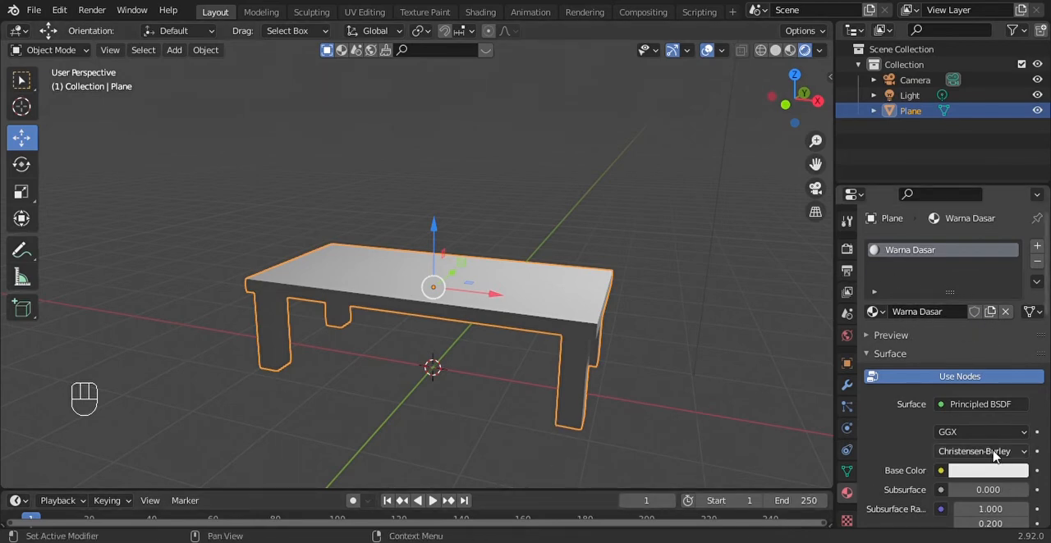
Set the material's Base Color to a light red with hue 0, saturation about 0.764 and value 0.8
scroll(944, 456, down, 2)
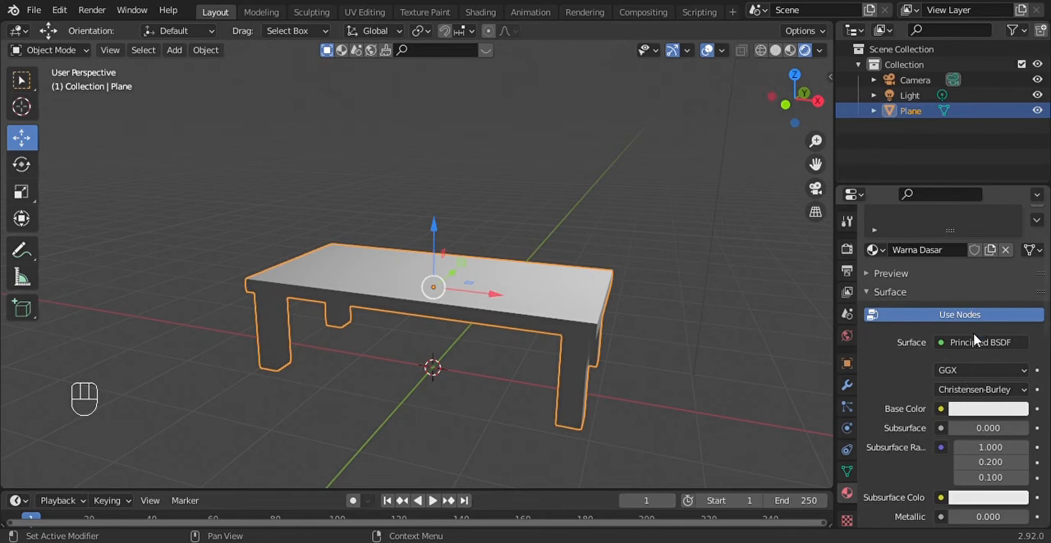
scroll(947, 340, down, 1)
scroll(949, 343, up, 1)
click(968, 346)
scroll(893, 425, down, 1)
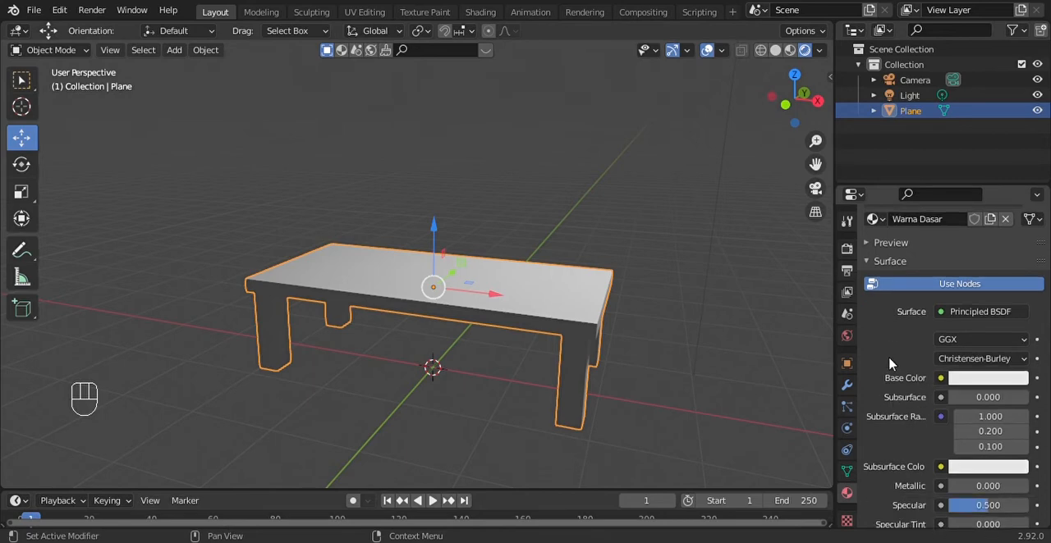
click(984, 380)
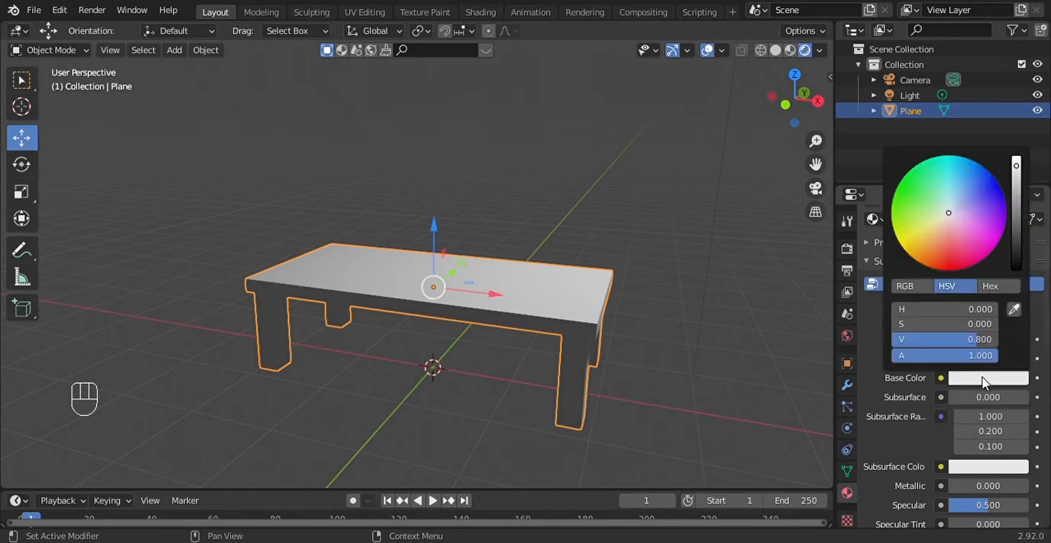
click(950, 246)
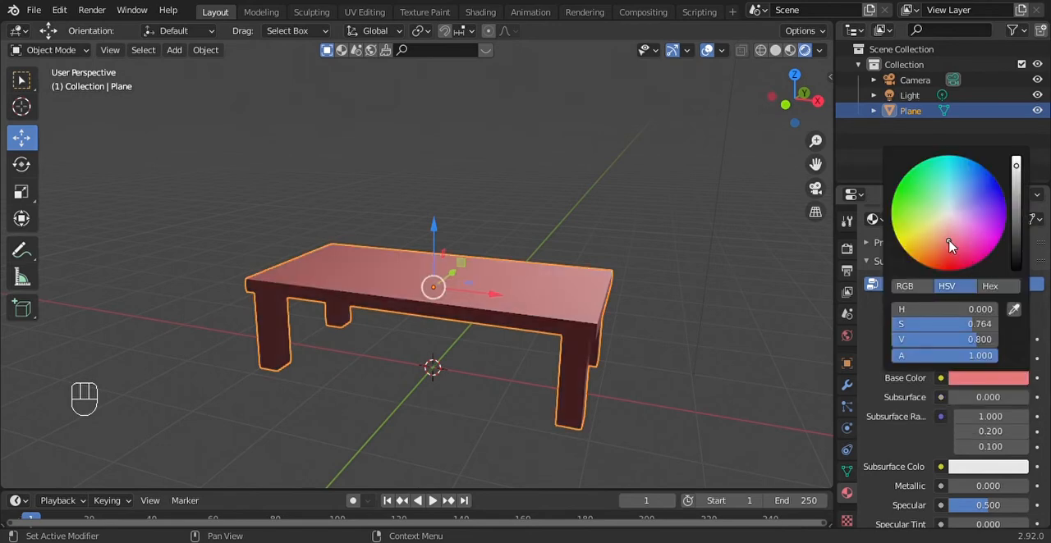
Shift the Warna Dasar material's Base Color to a light orange-red with value 0.8
drag(948, 244, 946, 217)
drag(944, 250, 921, 214)
click(959, 233)
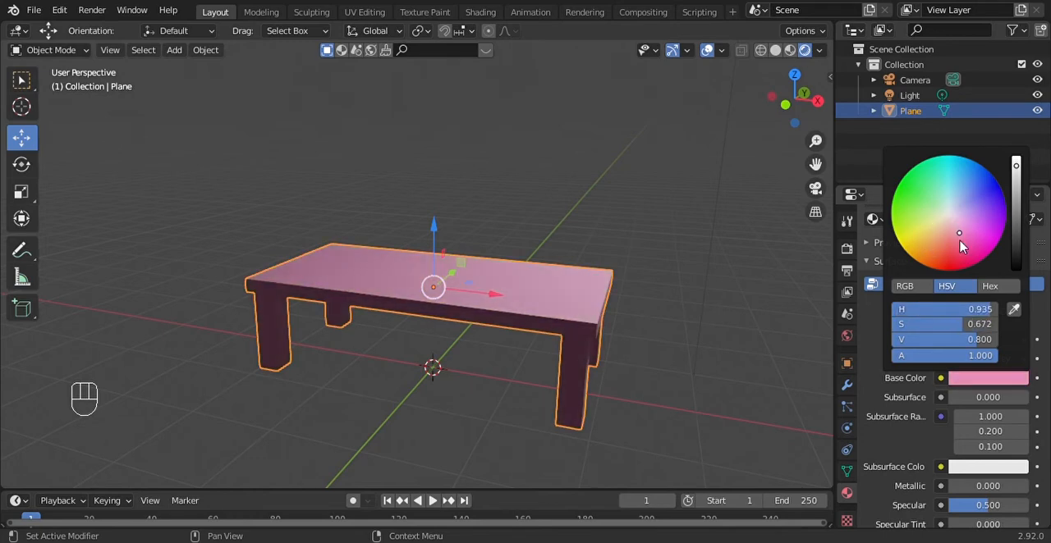
click(944, 243)
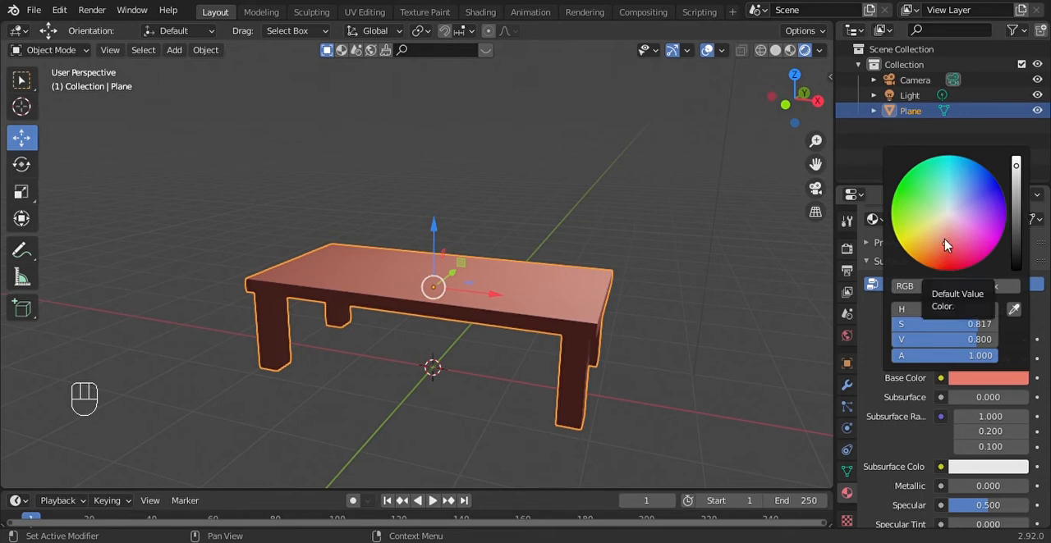
mouse_move(945, 245)
mouse_down()
mouse_move(954, 233)
mouse_move(943, 249)
mouse_up()
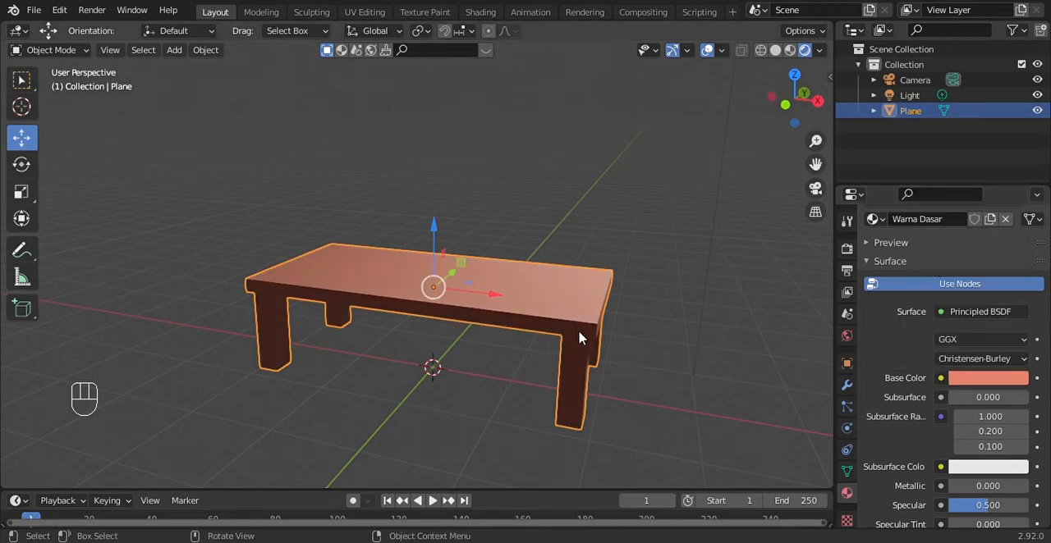
Examine the coloured table from above and from underneath, both unselected and selected
click(667, 304)
drag(795, 123, 793, 98)
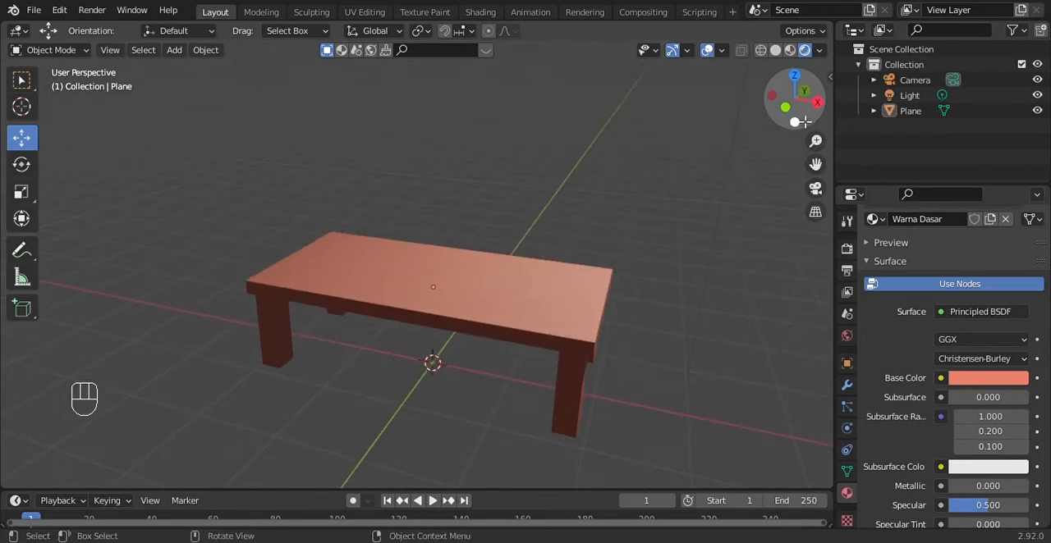
click(534, 312)
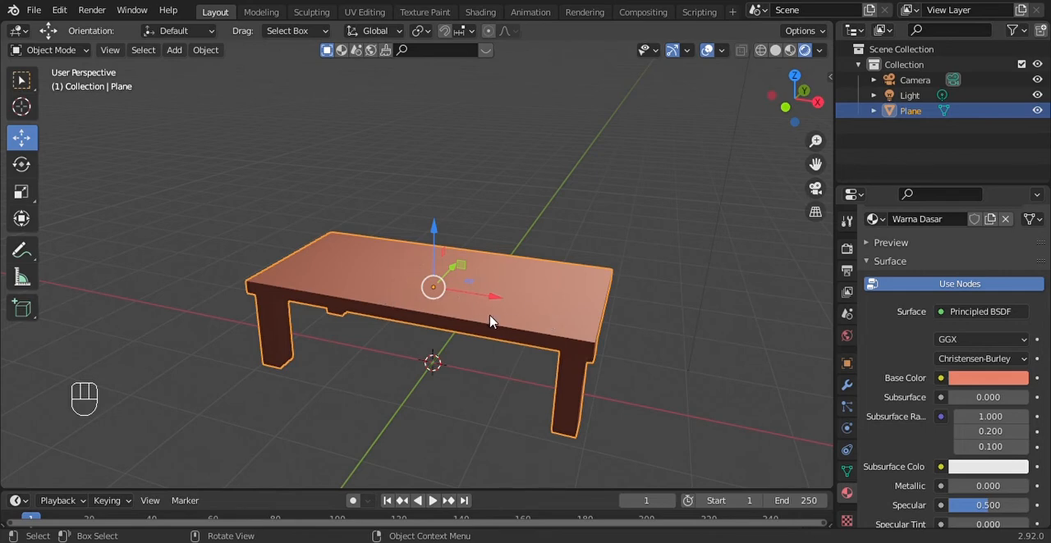
click(673, 242)
click(518, 299)
drag(813, 116, 767, 37)
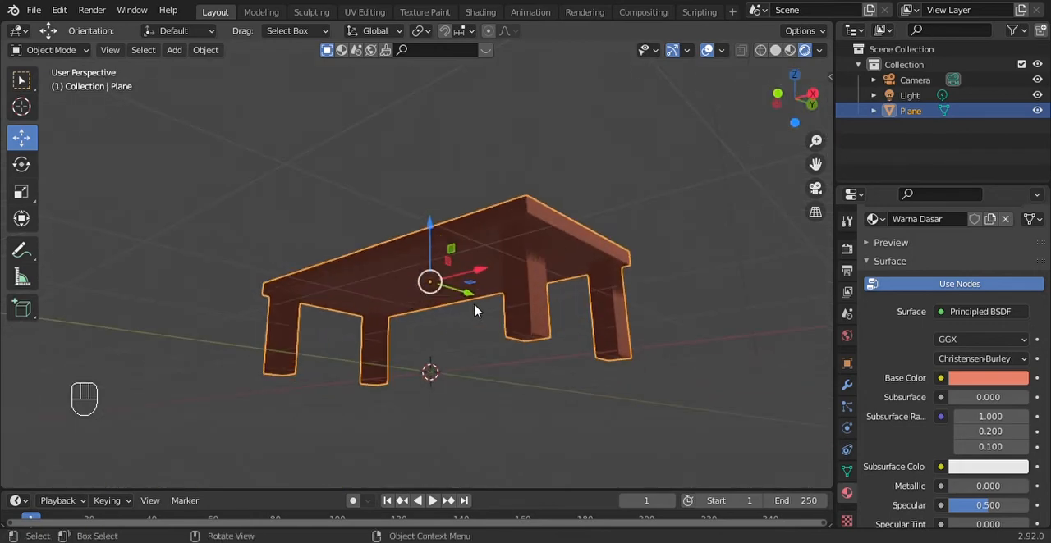
drag(780, 75, 821, 176)
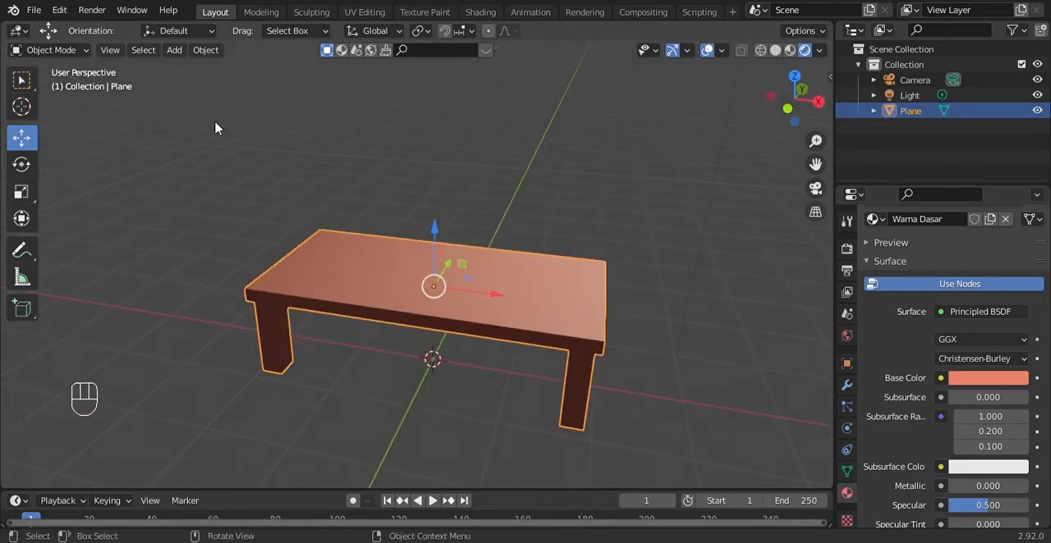
Switch the table to Edit Mode and select the large central face of the tabletop
click(74, 54)
click(72, 84)
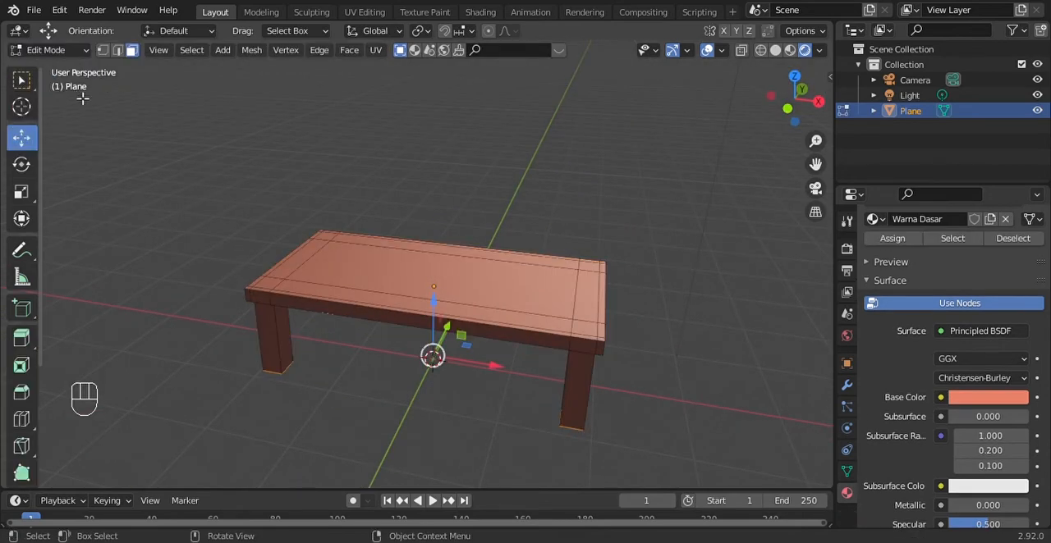
drag(795, 98, 843, 150)
click(564, 296)
click(287, 239)
click(425, 229)
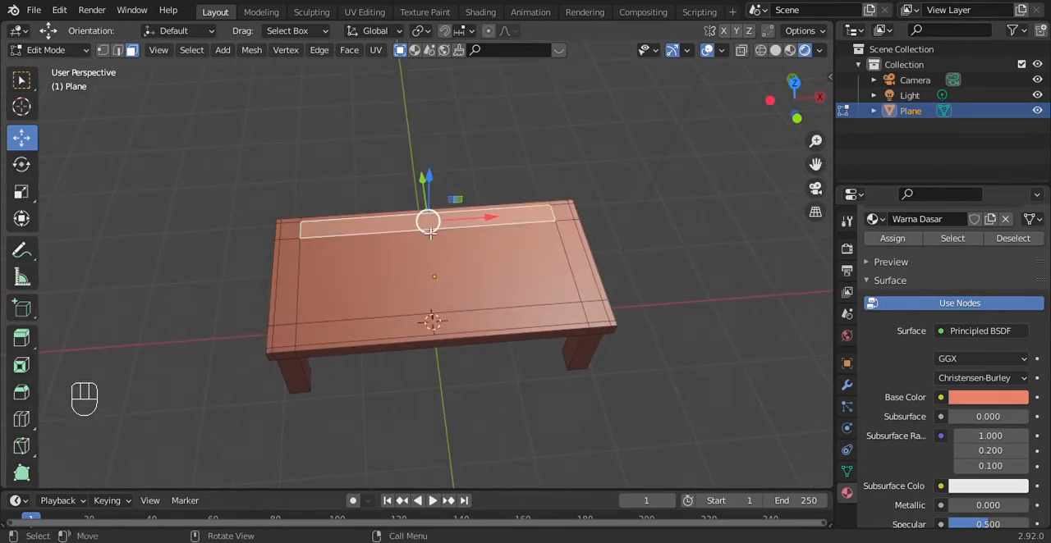
click(432, 271)
click(294, 328)
click(321, 270)
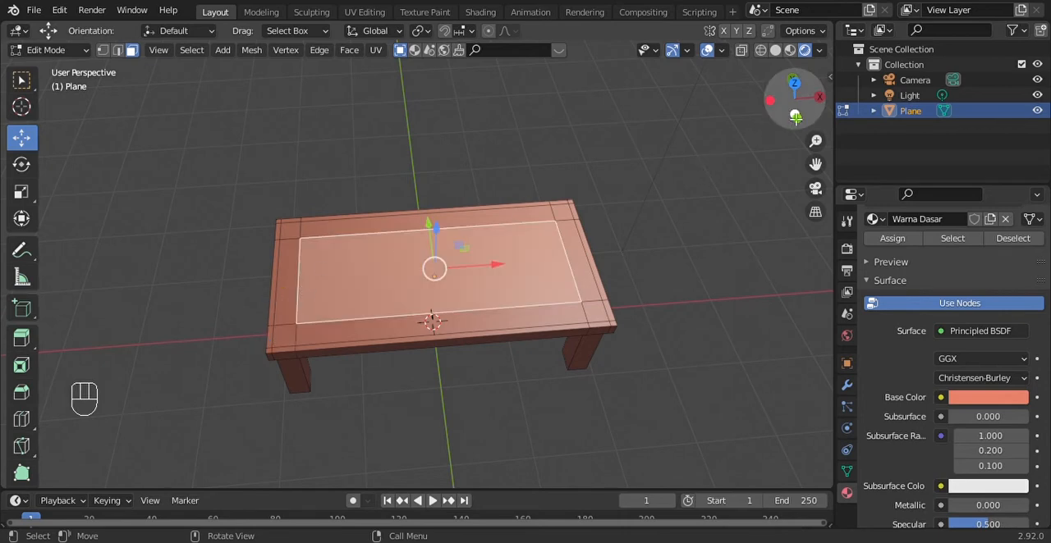
Try to select the whole tabletop with a box selection in the top view, and clear the selection after checking it
mouse_move(795, 105)
mouse_down()
mouse_move(796, 128)
mouse_move(795, 102)
mouse_up()
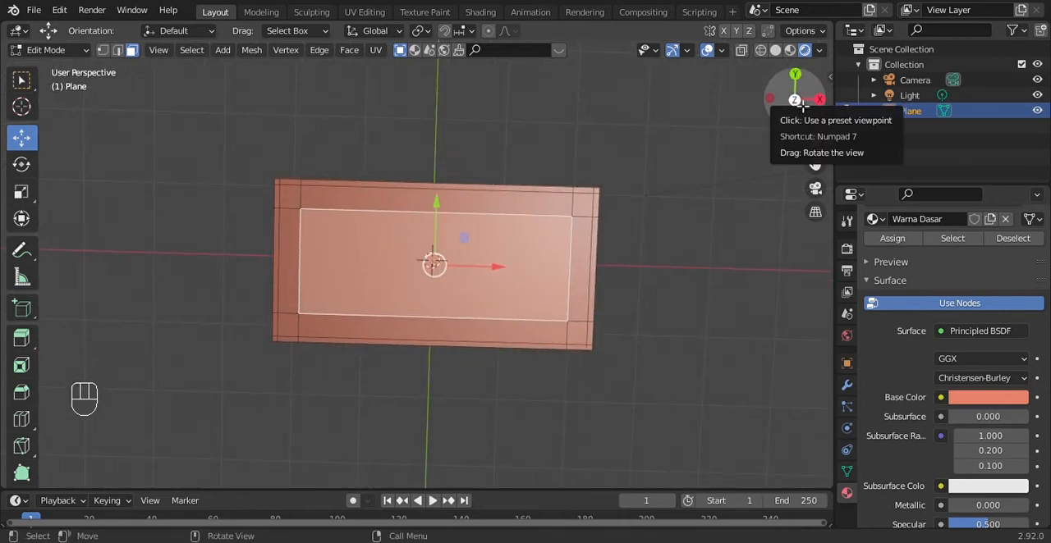
click(795, 101)
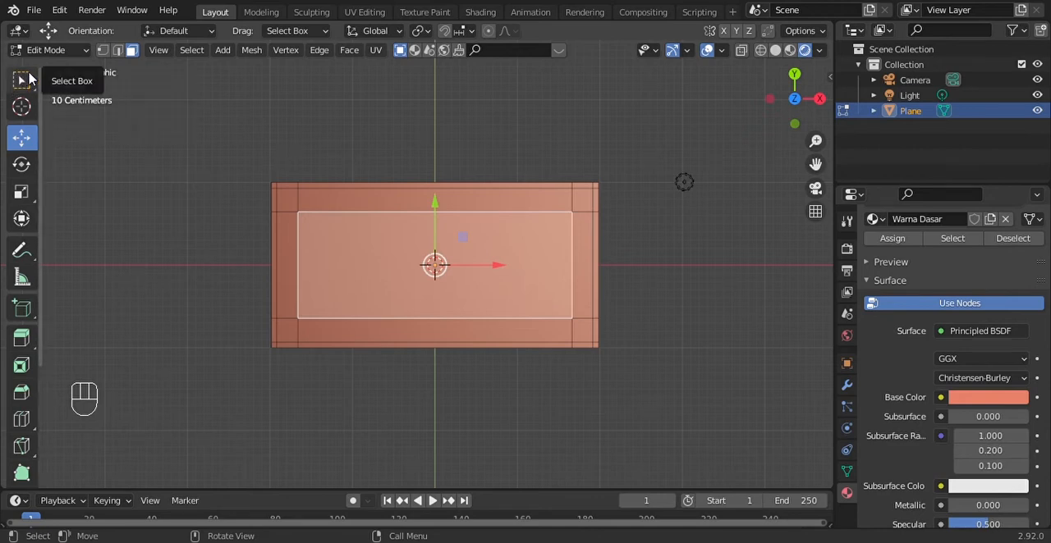
click(23, 78)
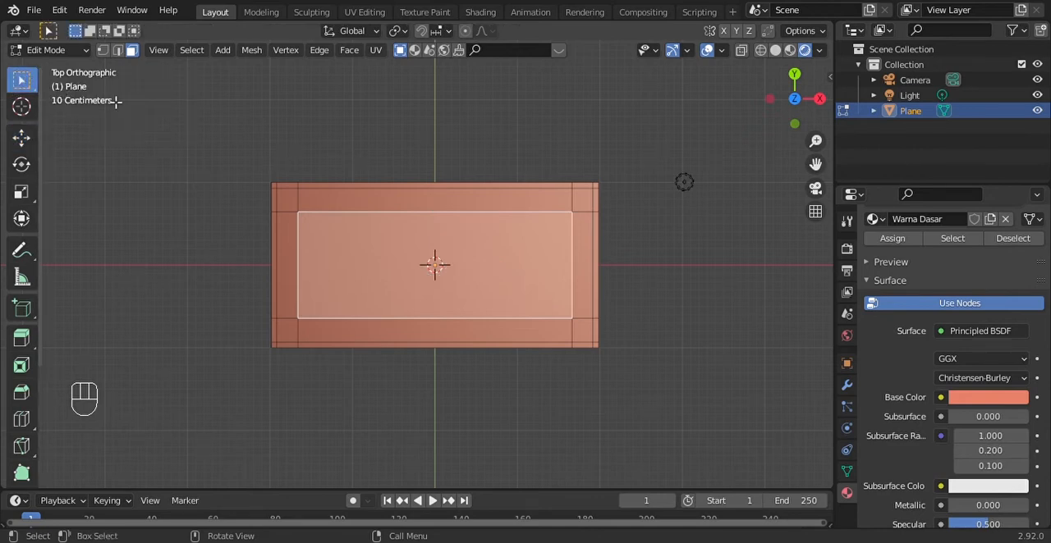
drag(227, 145, 728, 416)
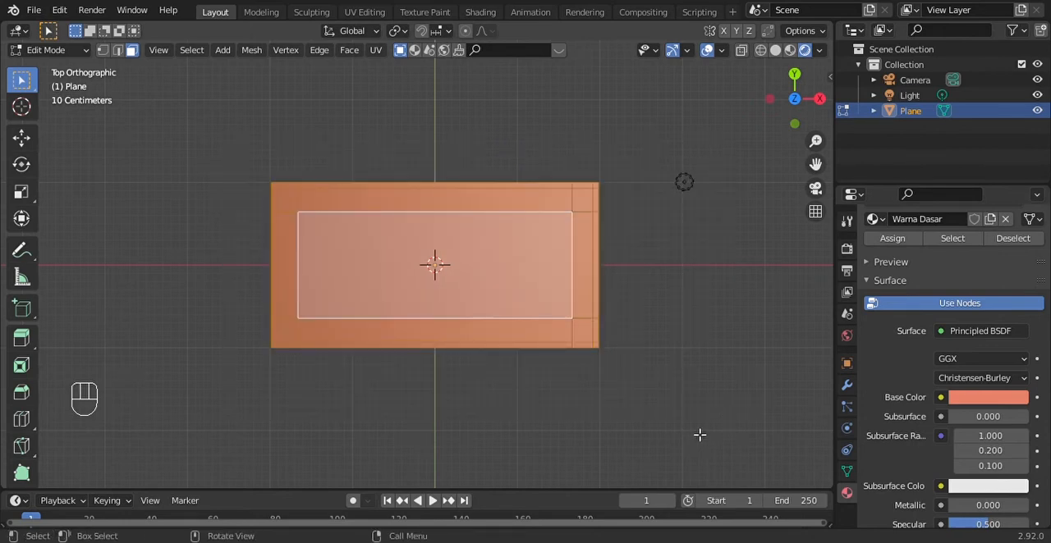
click(673, 186)
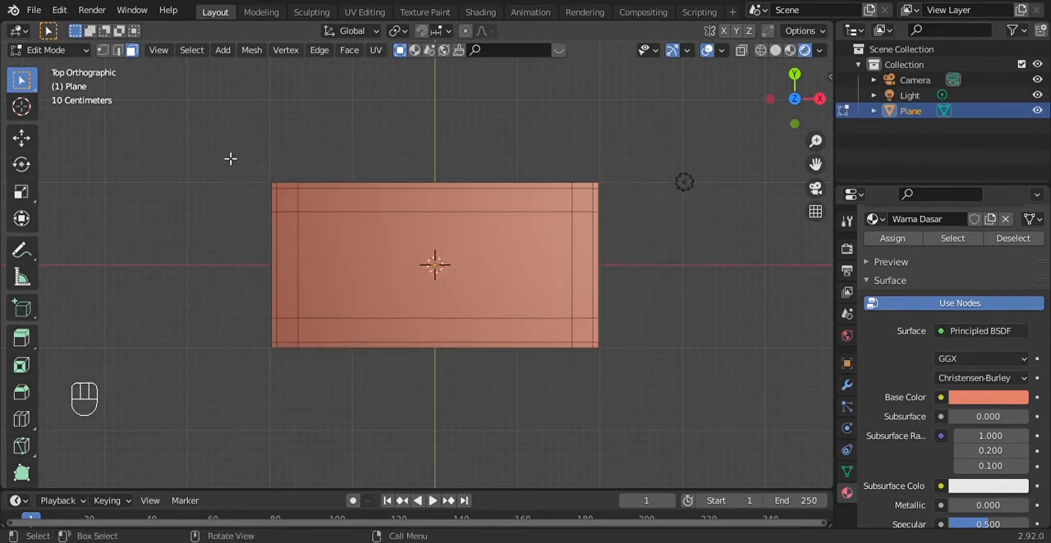
drag(222, 163, 645, 429)
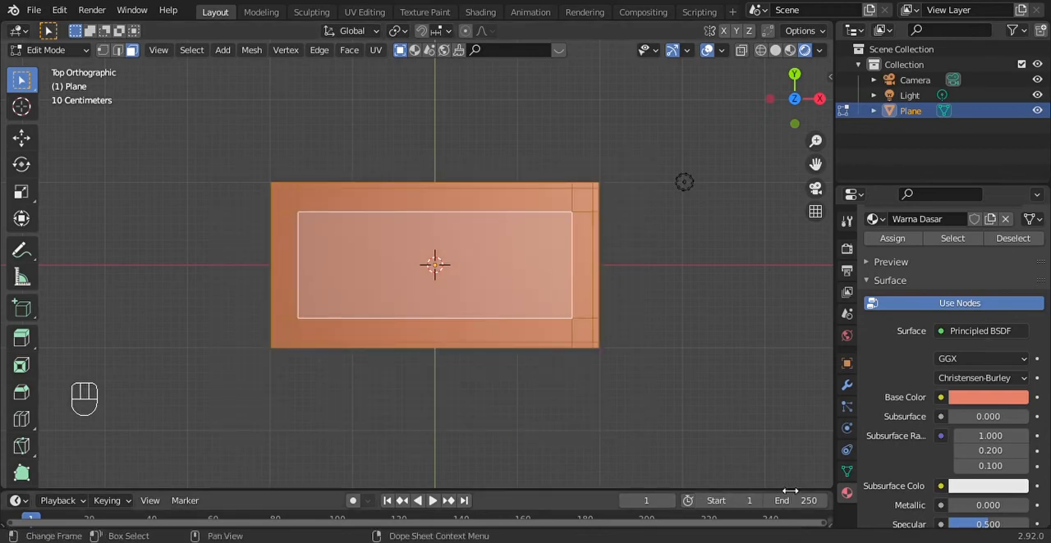
drag(791, 103, 824, 104)
scroll(609, 293, up, 2)
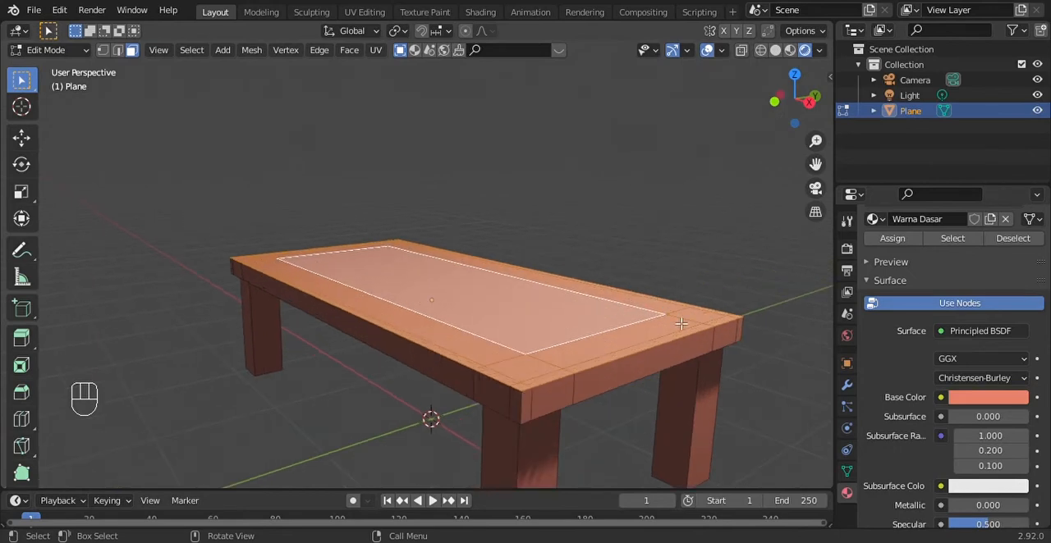
key(alt+a)
Pick single faces on the tabletop's surface and around its rim to check which faces form the slab
click(585, 359)
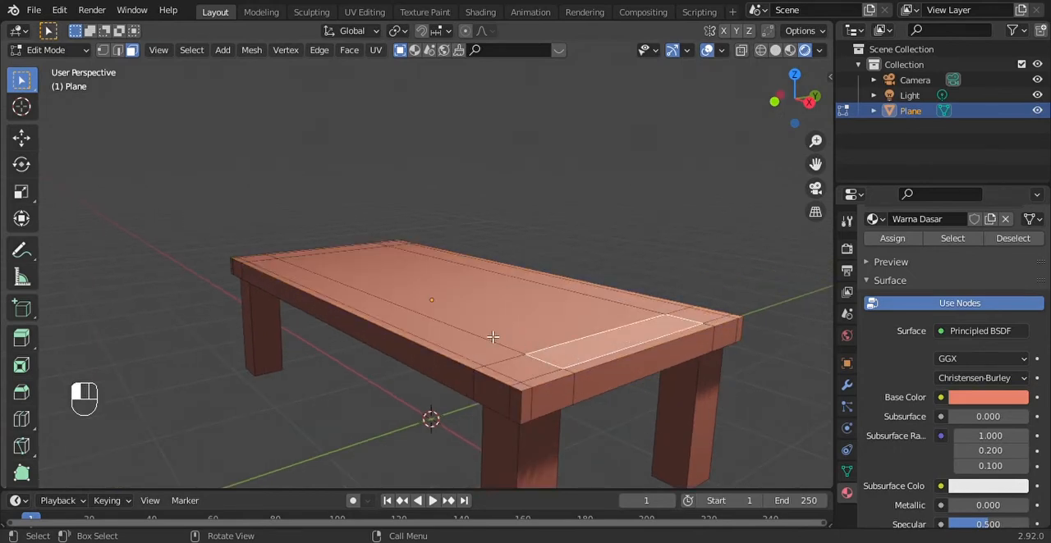
click(555, 296)
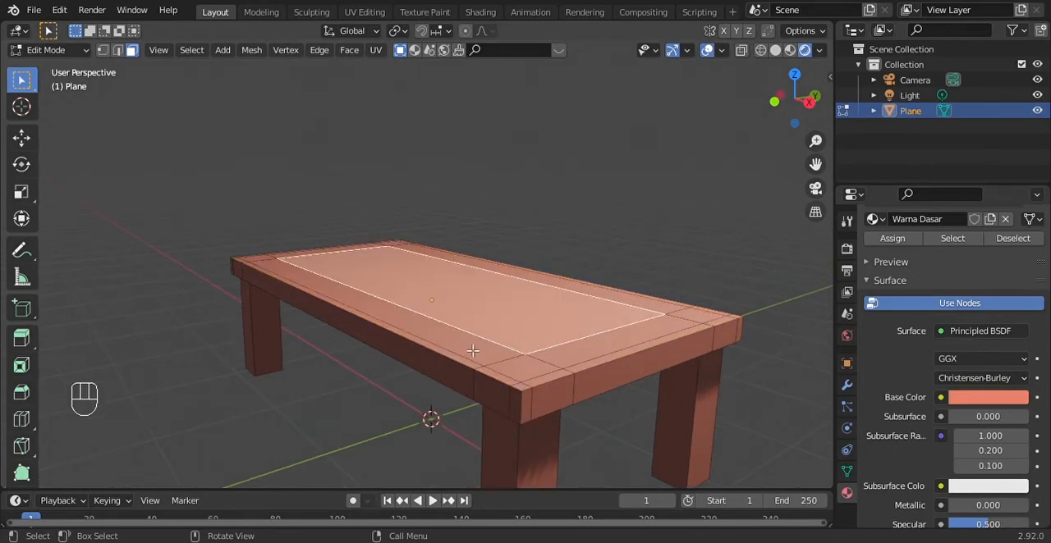
click(473, 350)
click(605, 389)
click(562, 394)
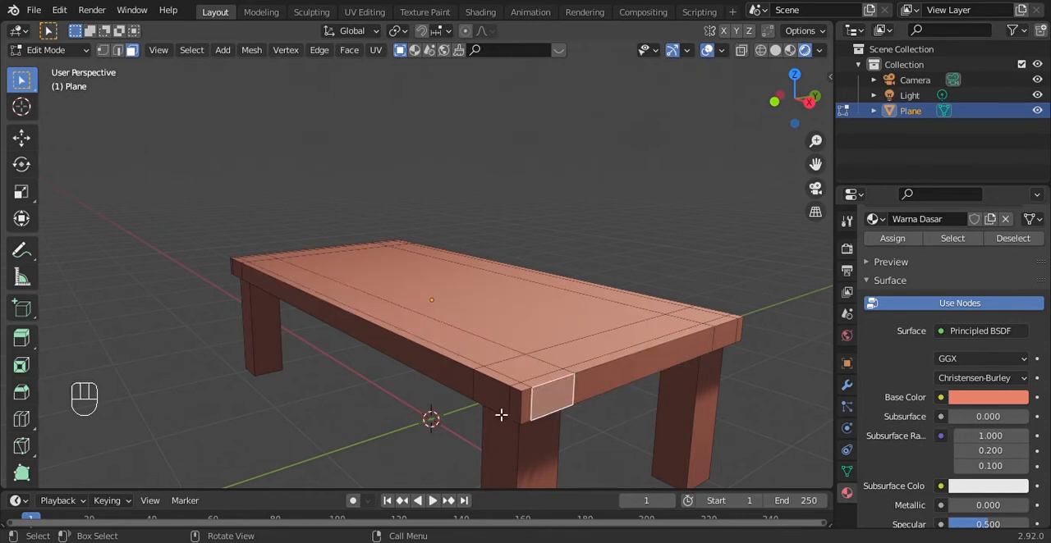
click(501, 413)
click(432, 386)
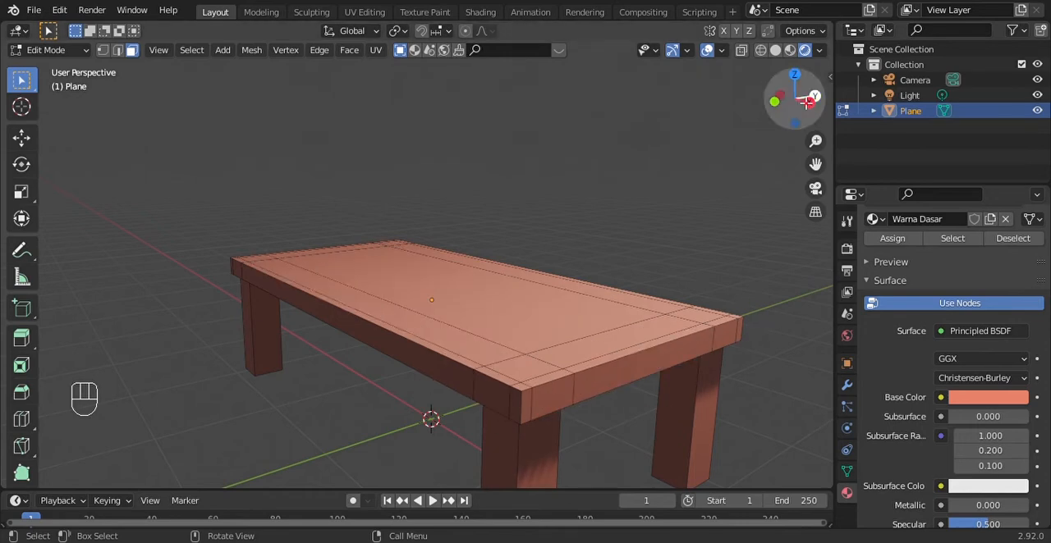
Box-select all faces of the tabletop slab, without the legs, in front view with wireframe shading
drag(790, 123, 813, 100)
click(627, 309)
click(493, 332)
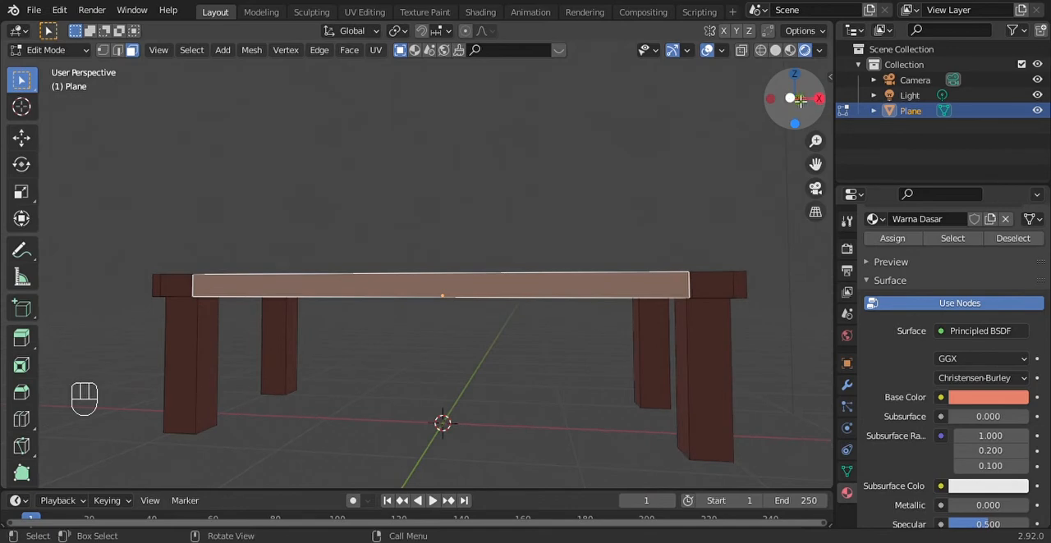
click(793, 99)
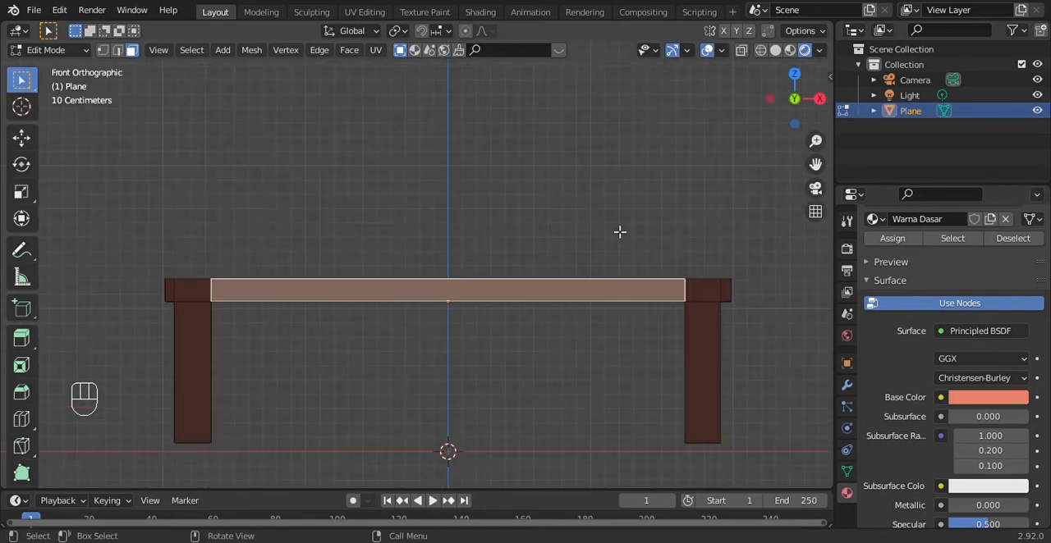
click(760, 51)
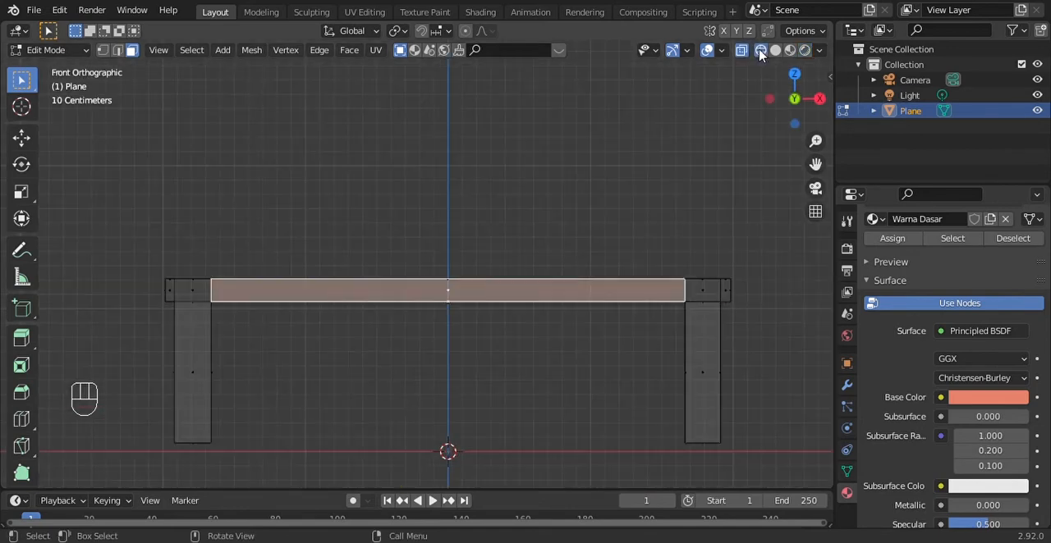
click(680, 247)
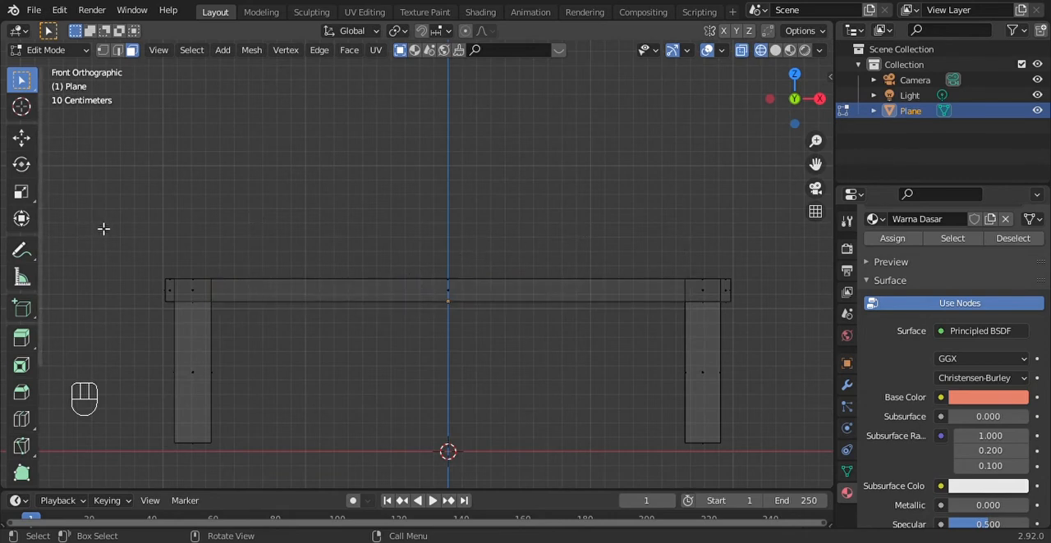
drag(112, 217, 795, 326)
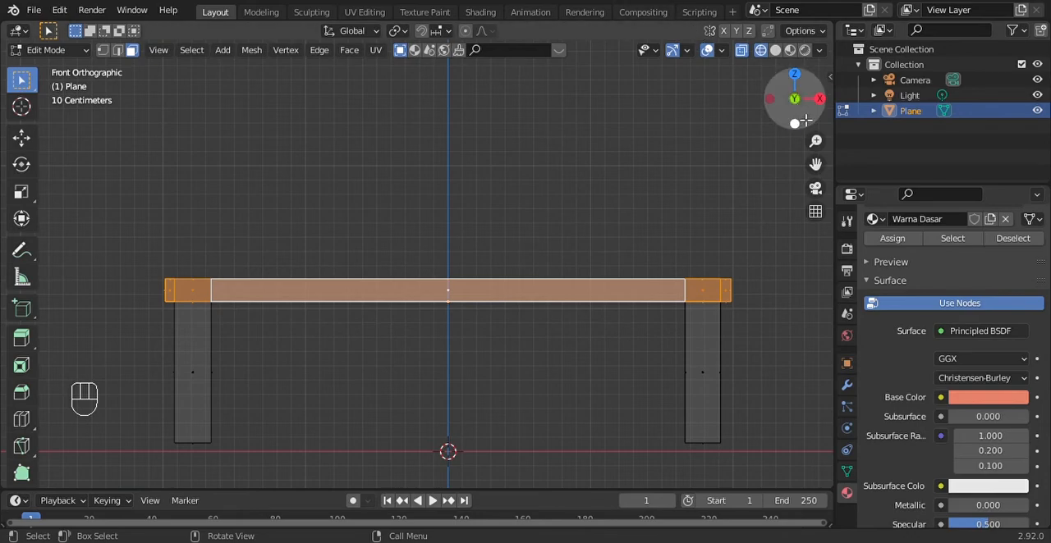
Check the tabletop selection in perspective and switch the viewport back to rendered shading
drag(793, 102, 772, 136)
middle_drag(426, 345, 656, 208)
scroll(656, 208, down, 3)
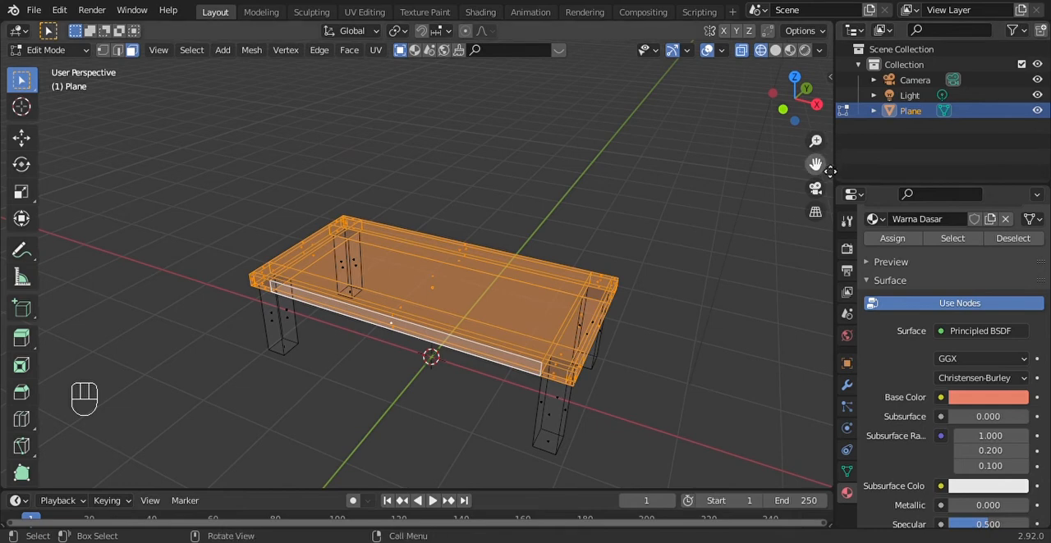
mouse_move(815, 163)
mouse_down()
mouse_move(855, 151)
mouse_move(820, 167)
mouse_up()
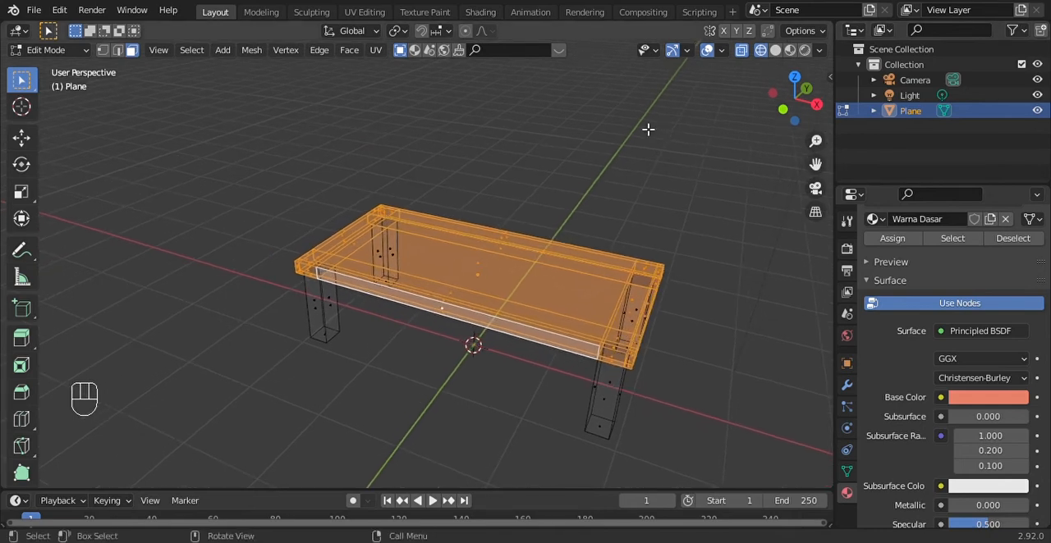
click(808, 51)
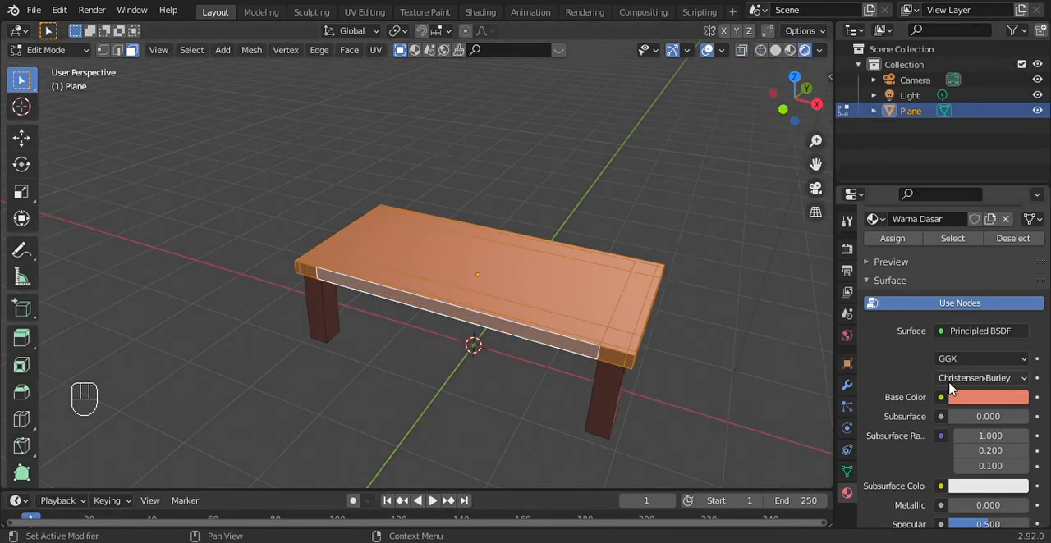
Add a second material slot with a new material to the table and name it Desk
scroll(935, 387, up, 3)
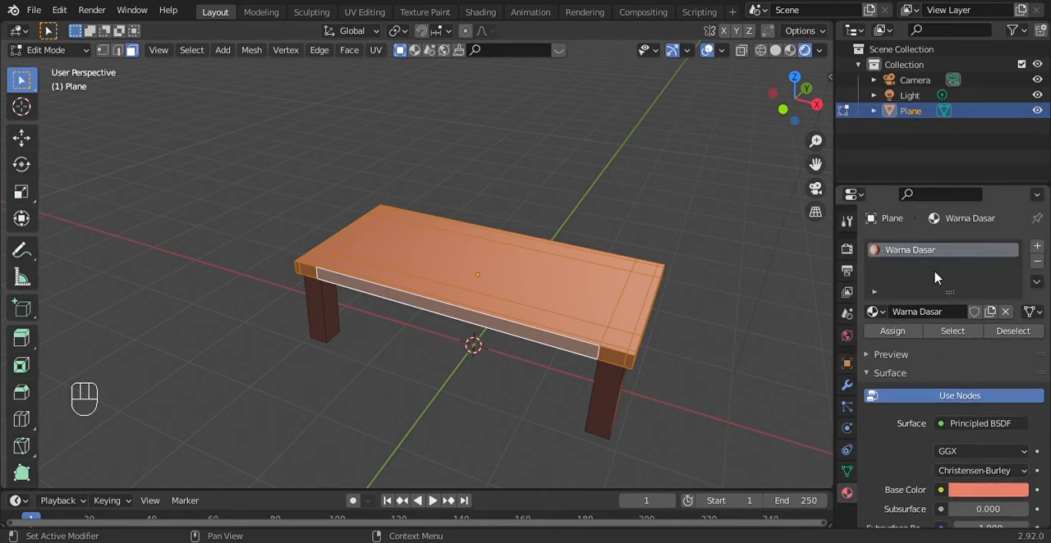
click(1038, 247)
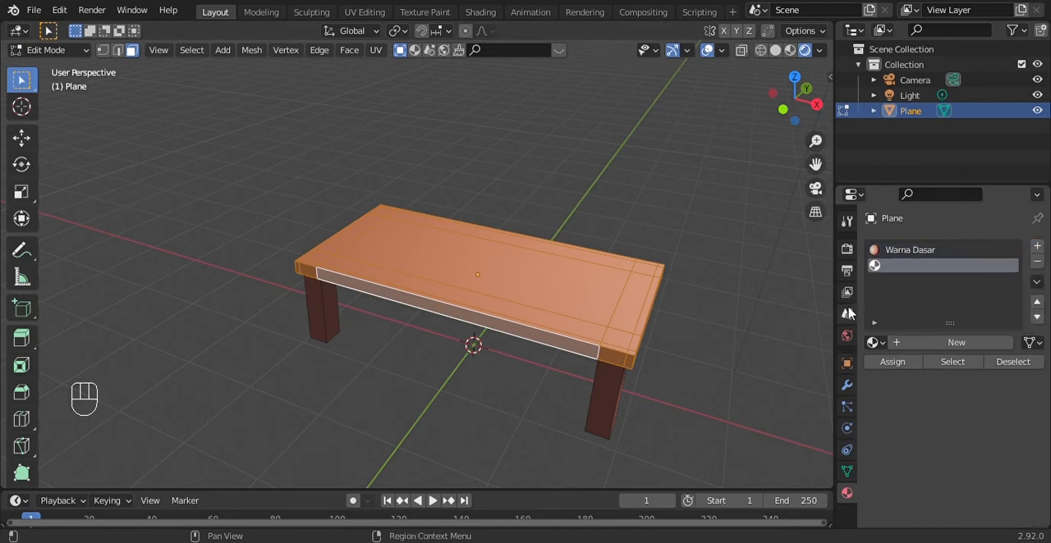
click(920, 346)
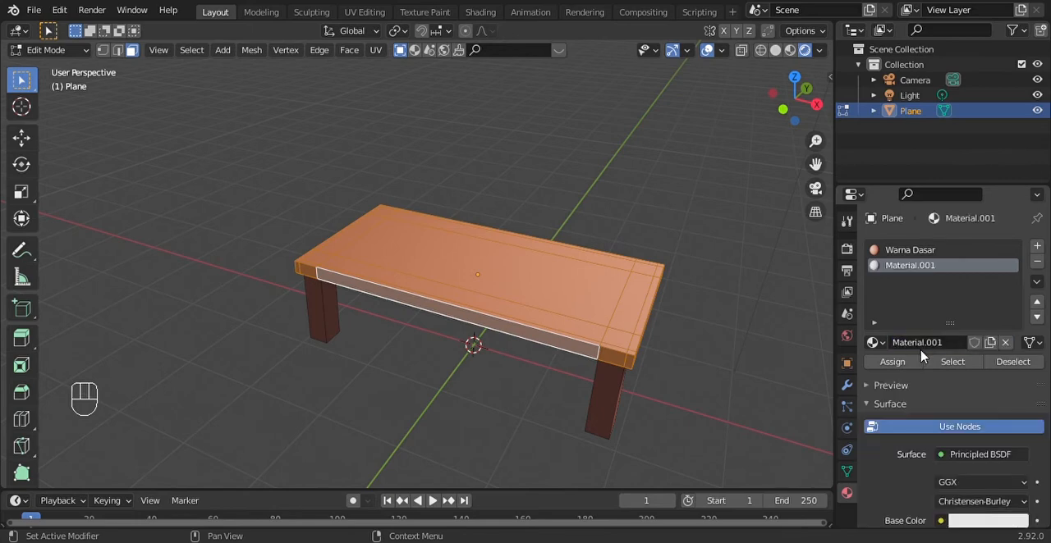
click(920, 343)
key(shift)
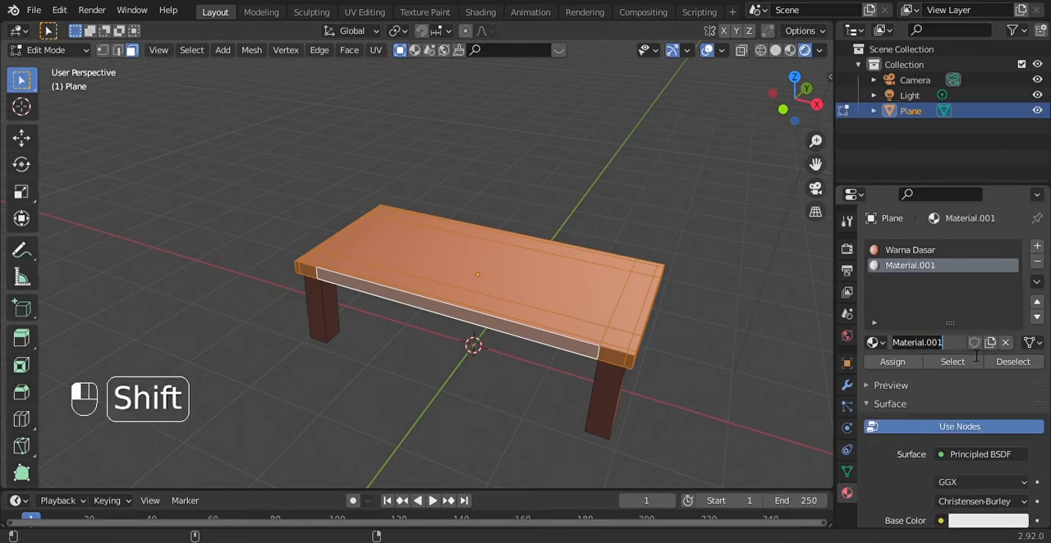
key(shift+Home)
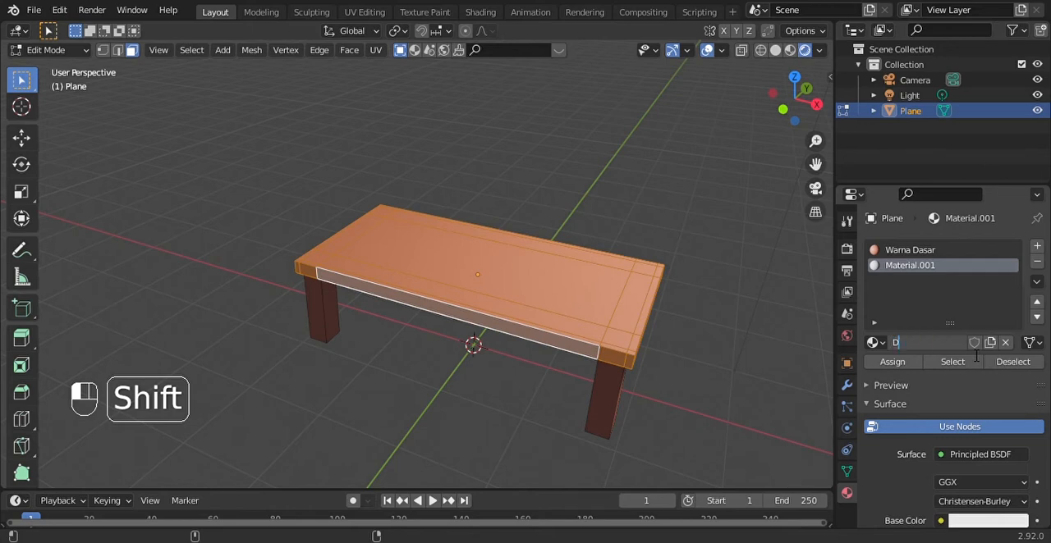
text(Desk)
key(Return)
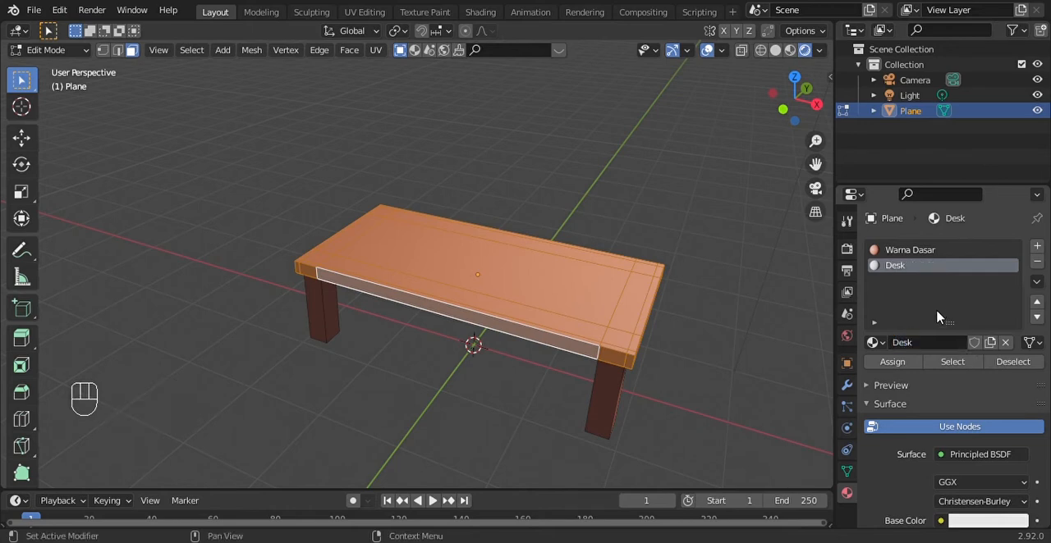
Set the Desk material's base colour to a light blue
scroll(887, 468, down, 1)
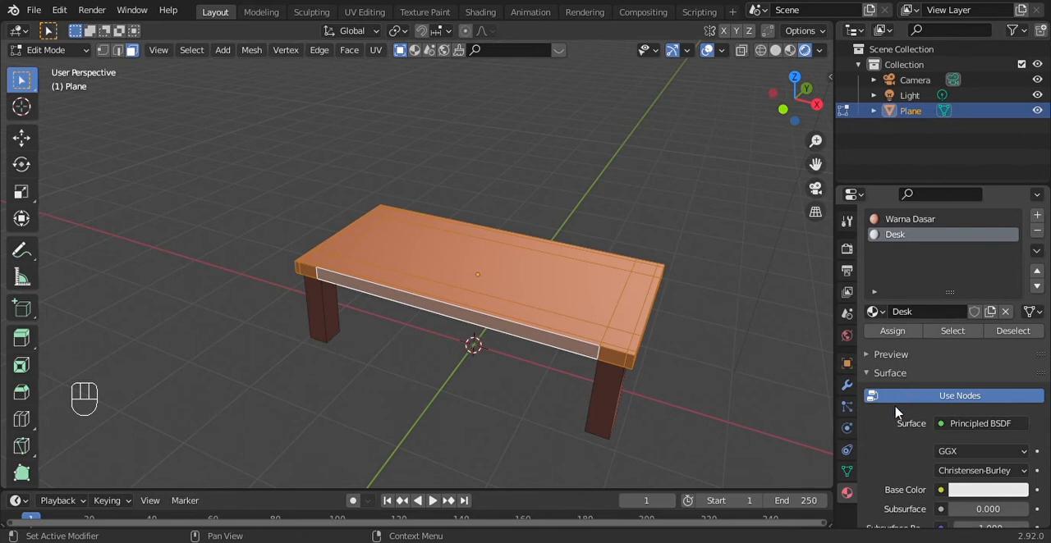
scroll(894, 415, down, 2)
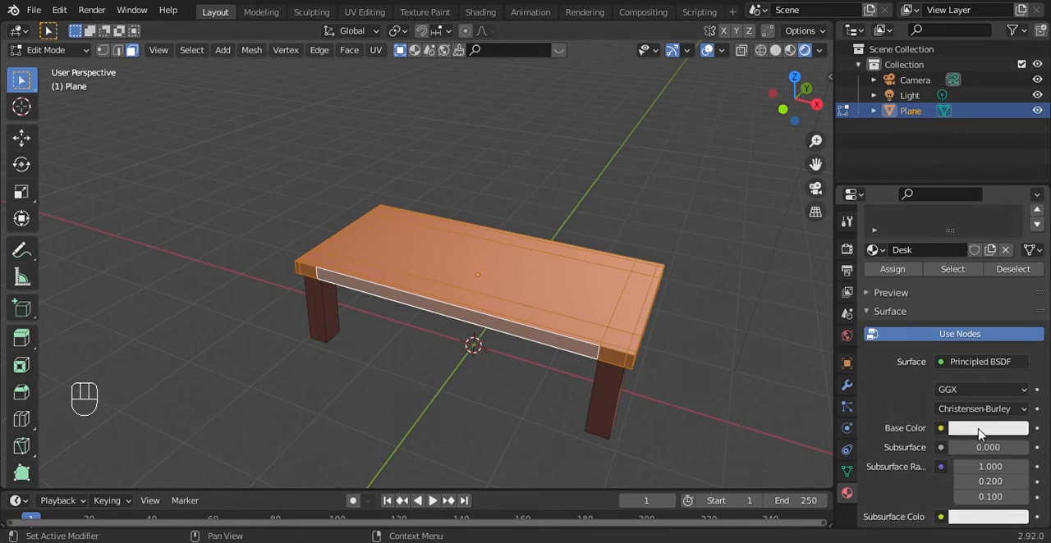
click(979, 428)
click(970, 224)
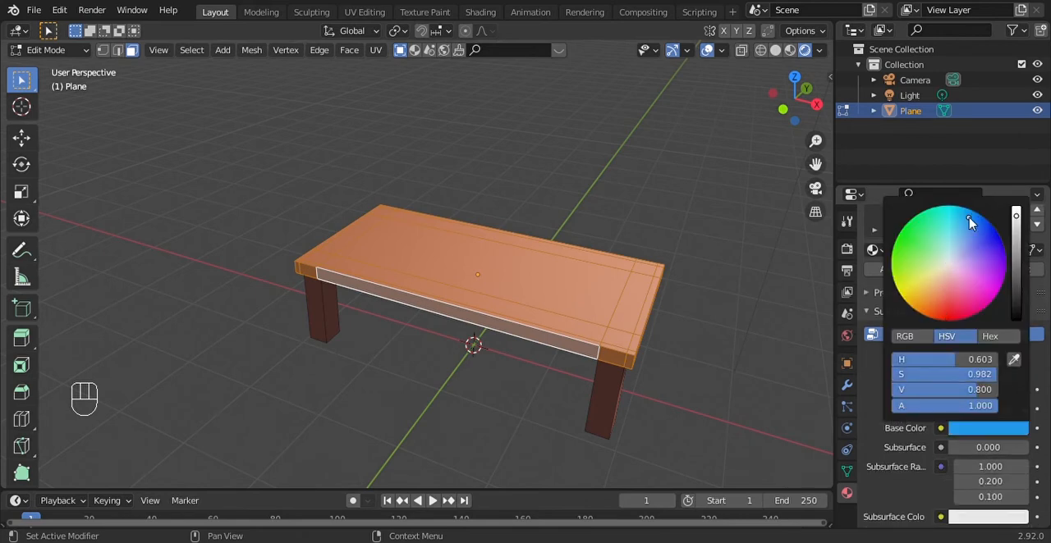
drag(970, 223, 961, 304)
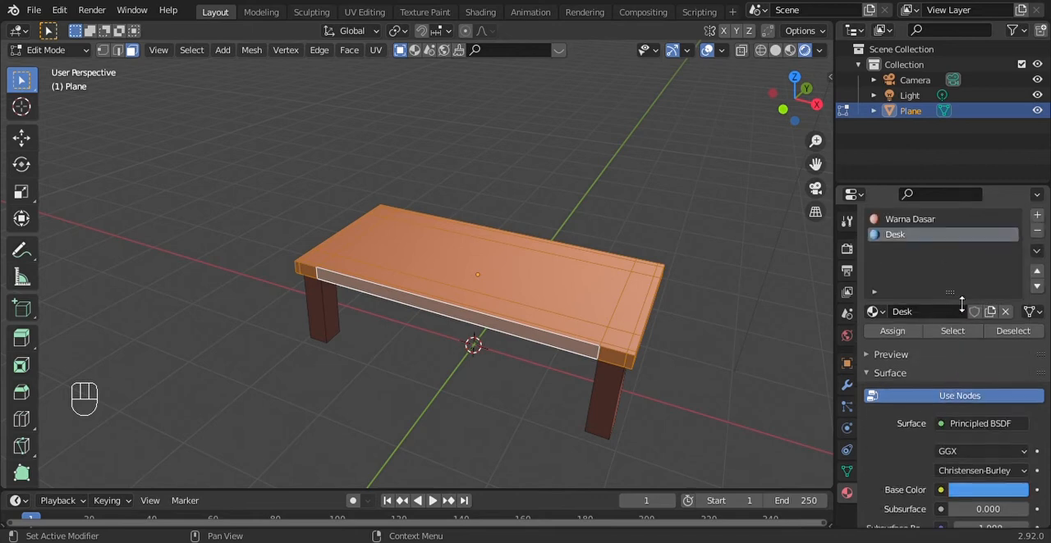
Assign the Desk material to the selected tabletop faces, then deselect them and check the table's colours
click(884, 331)
key(alt+a)
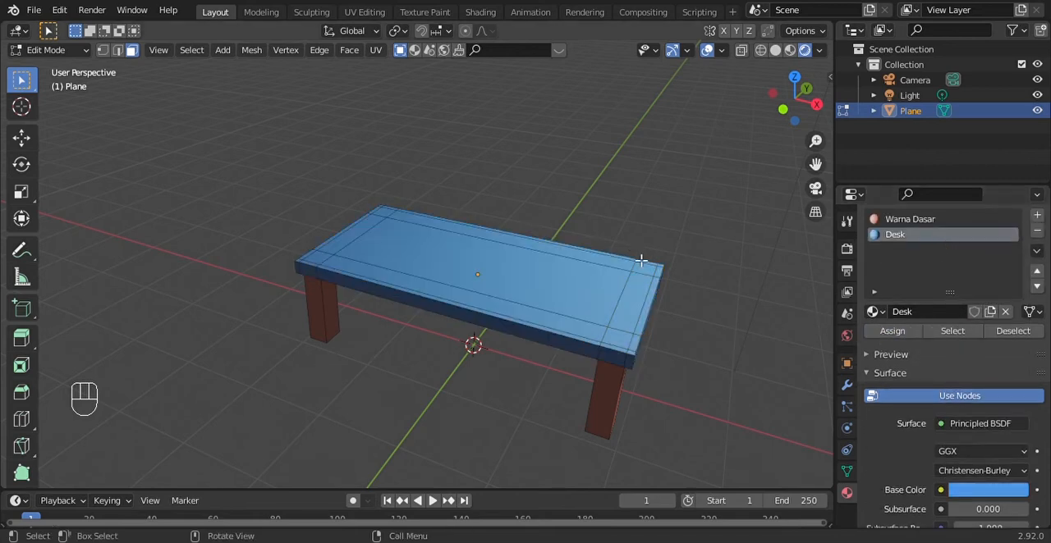
scroll(793, 207, up, 2)
drag(804, 103, 673, 208)
scroll(674, 215, down, 4)
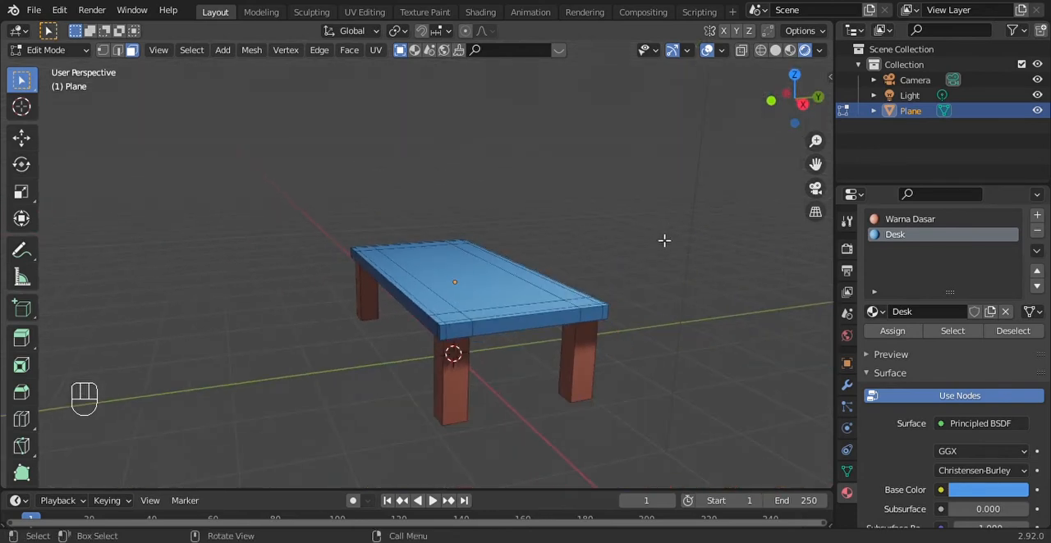
Return to Object Mode, drop the table from the selection and view it from the front side
click(47, 50)
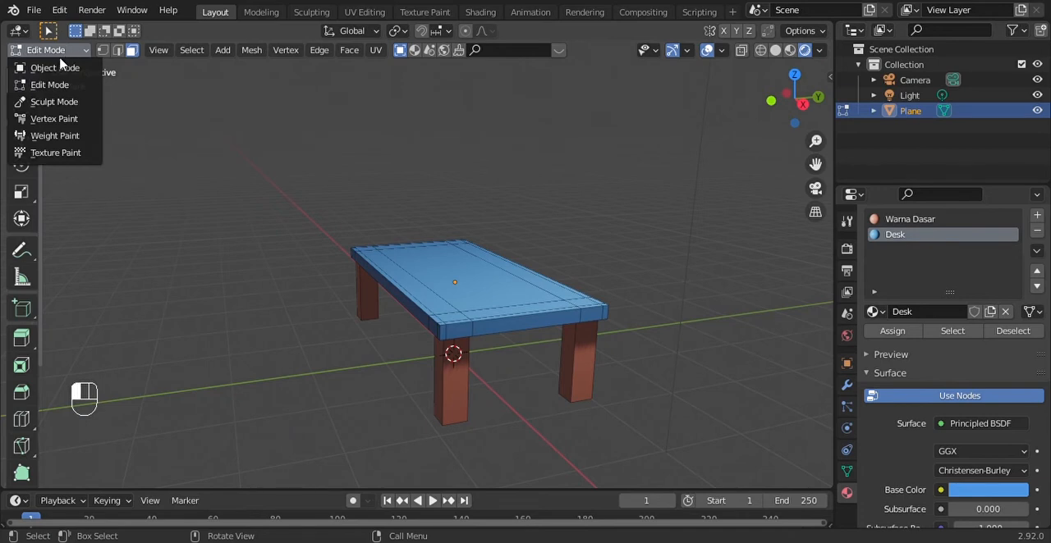
click(52, 69)
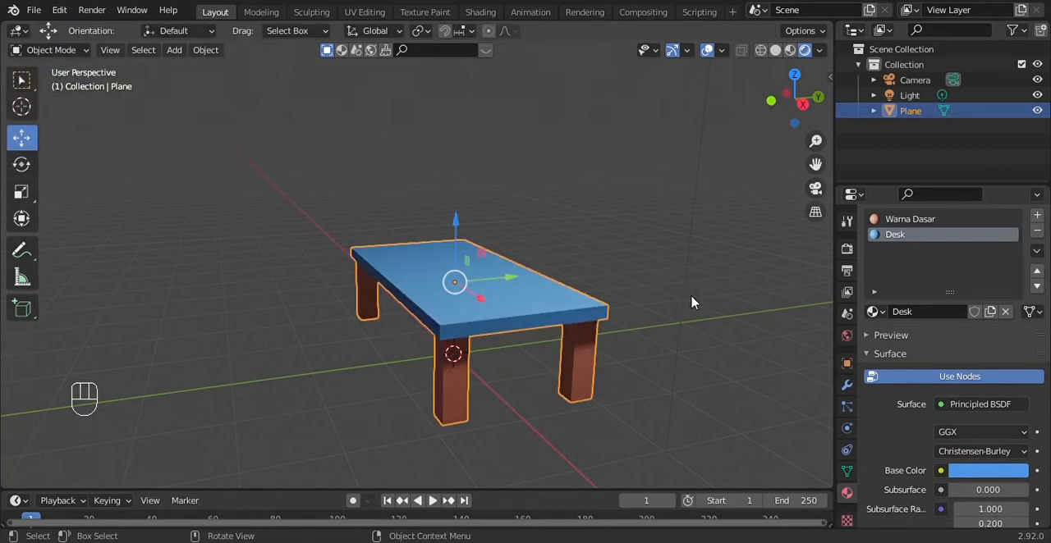
click(768, 197)
drag(794, 100, 827, 87)
scroll(786, 120, down, 2)
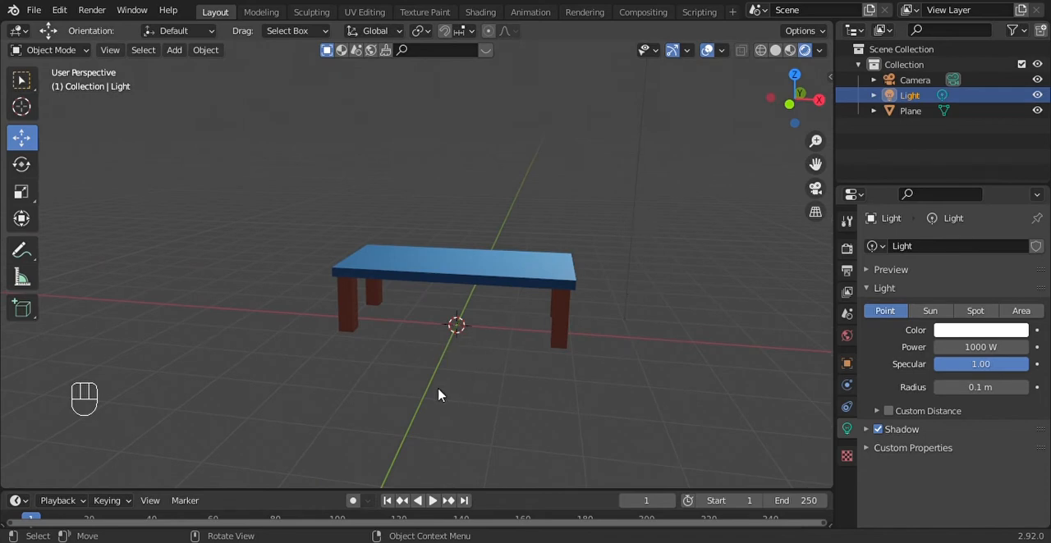
Add a plane mesh at the scene origin beneath the table as a floor
key(shift+a)
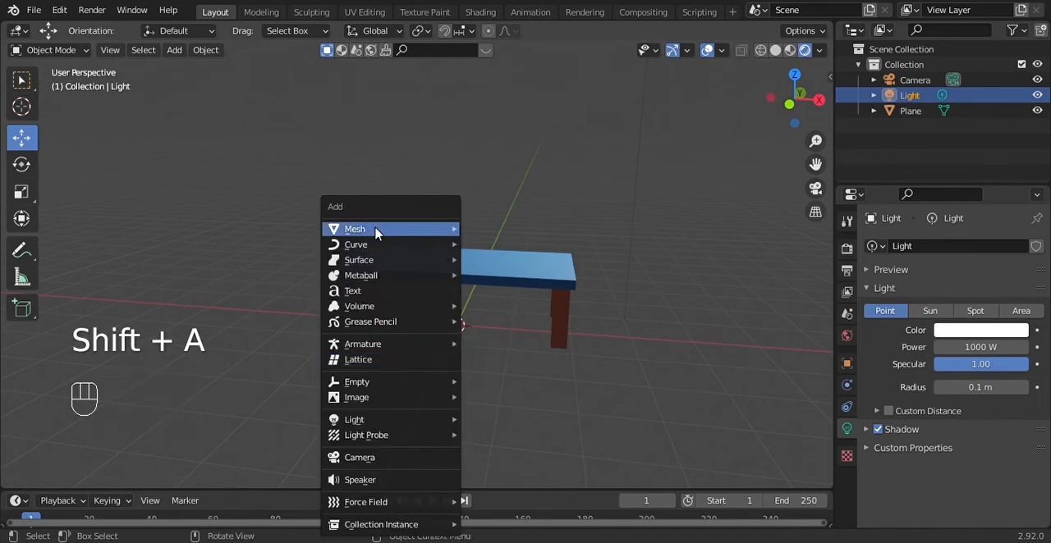
mouse_move(447, 229)
click(488, 231)
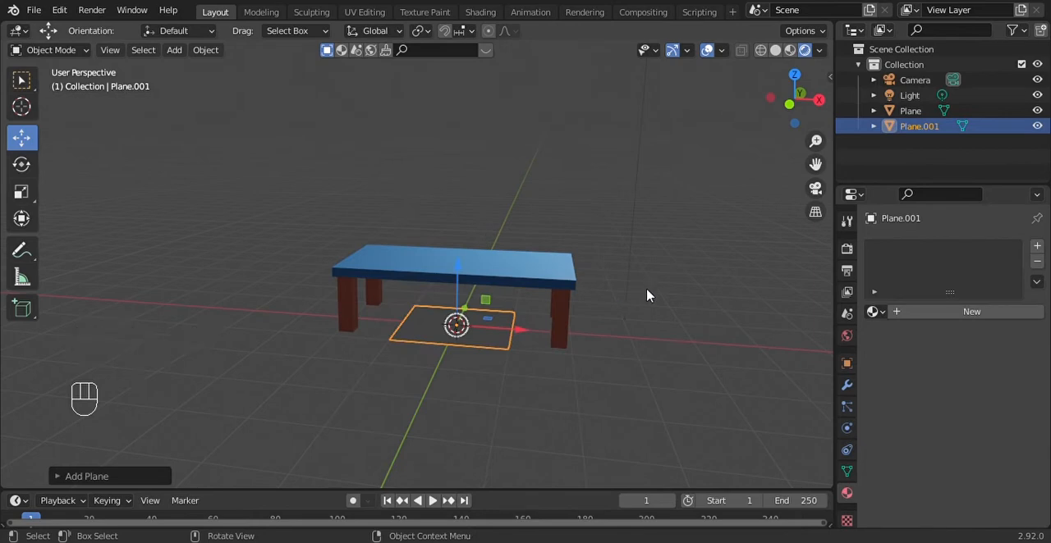
mouse_move(791, 105)
mouse_down()
mouse_move(800, 123)
mouse_move(792, 90)
mouse_up()
key(s)
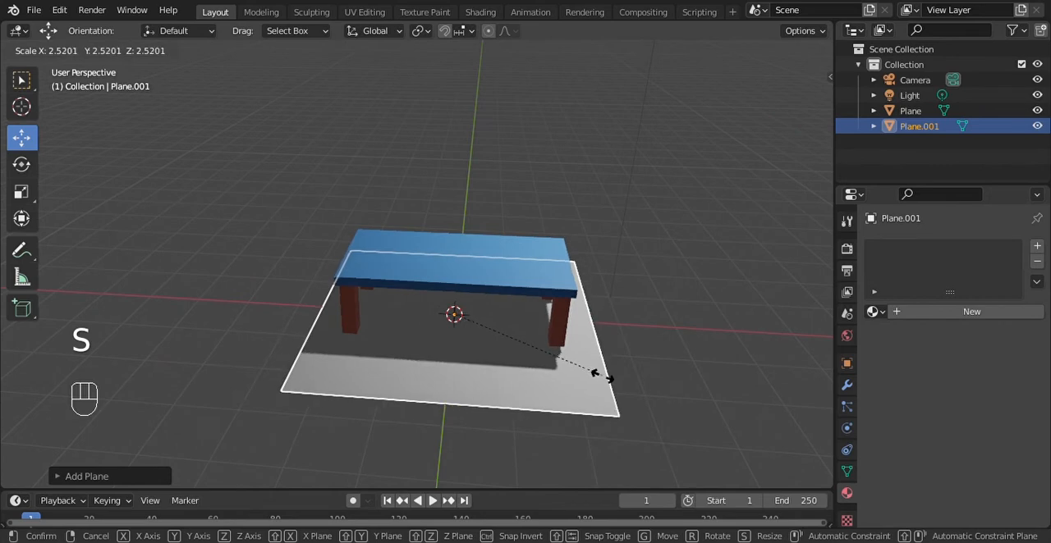
click(676, 411)
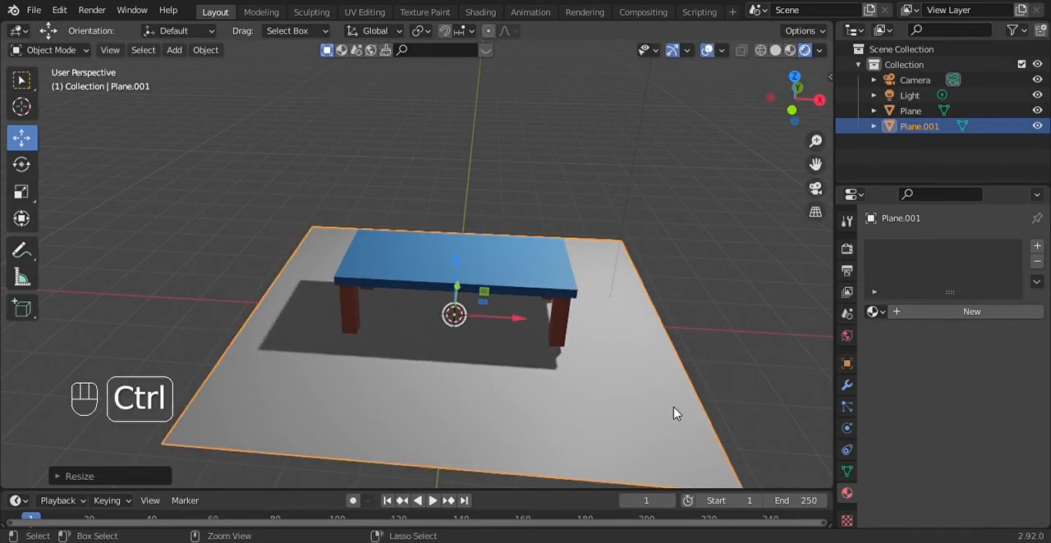
key(ctrl+z)
click(499, 403)
click(453, 320)
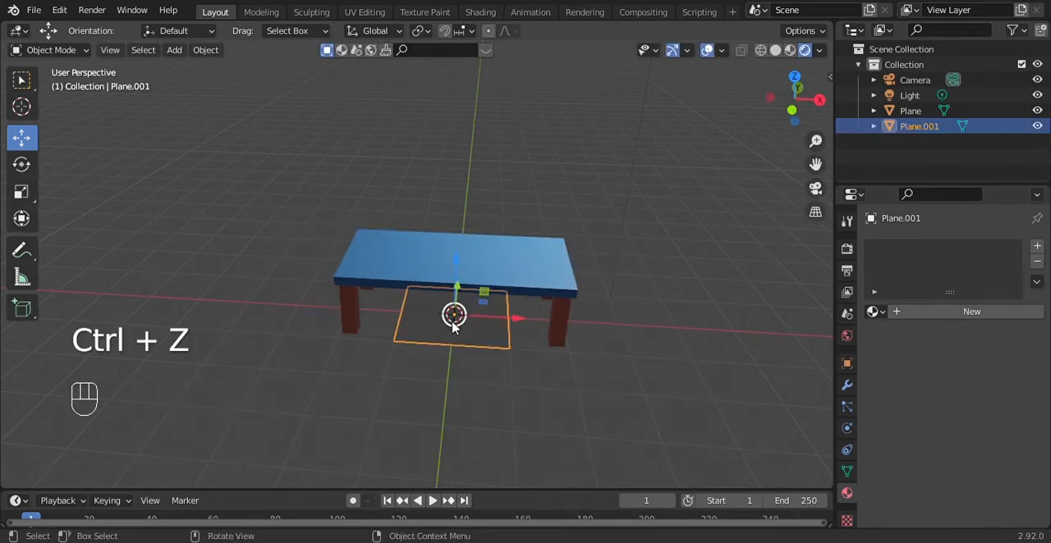
Scale the floor plane up to about 13 times its size and deselect it
key(s)
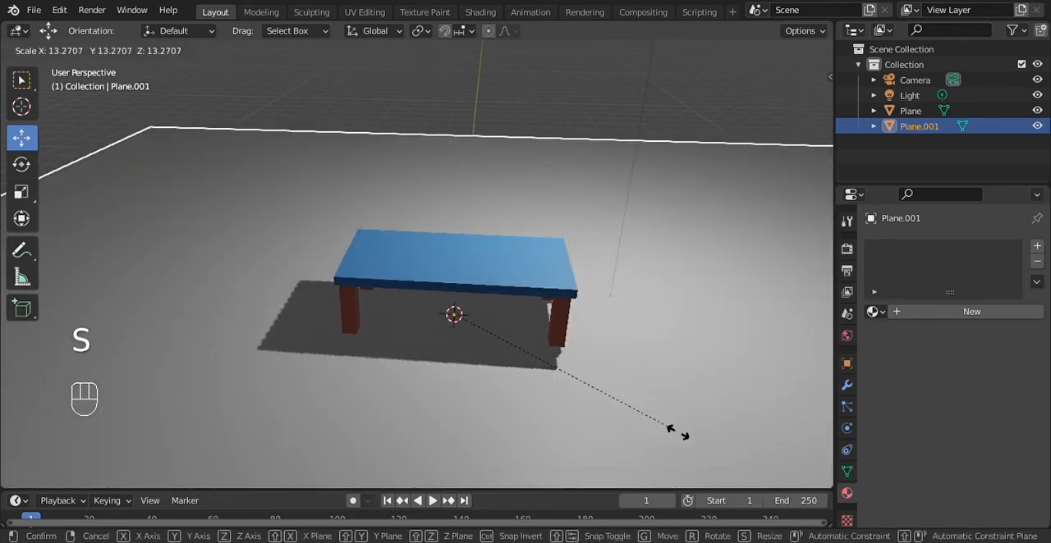
click(691, 438)
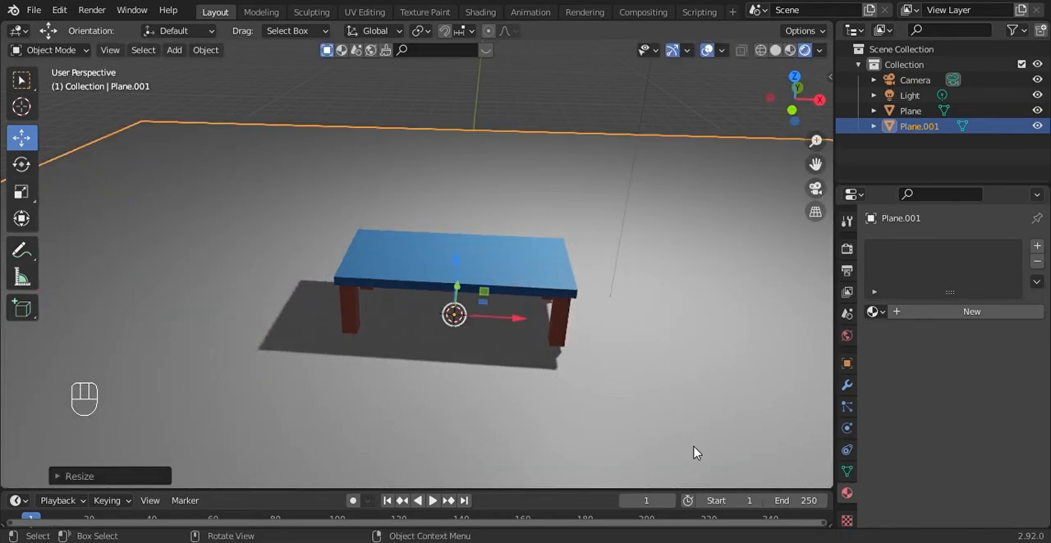
click(694, 71)
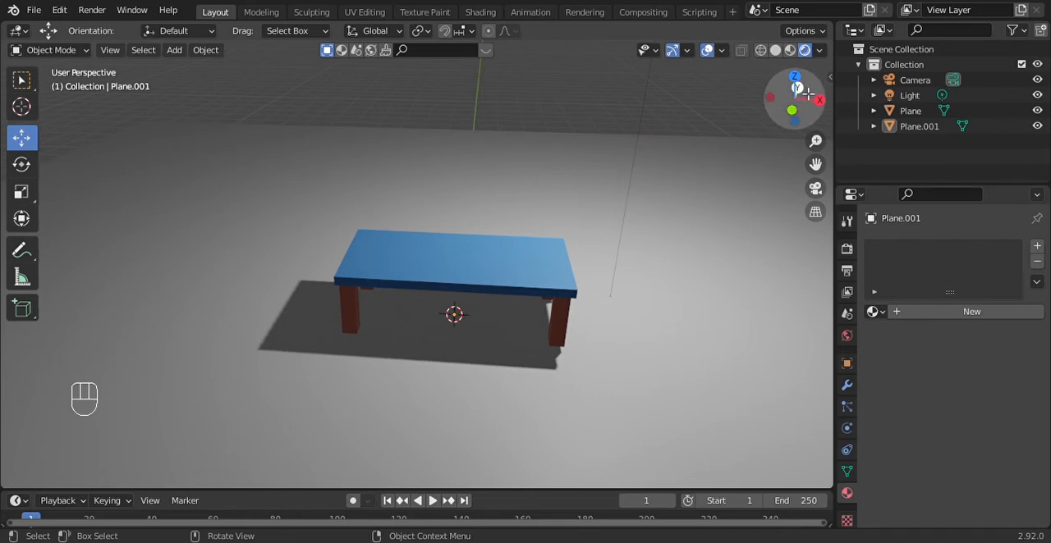
Move the table down along the Z axis in front view until its legs rest on the ground line
drag(786, 107, 786, 72)
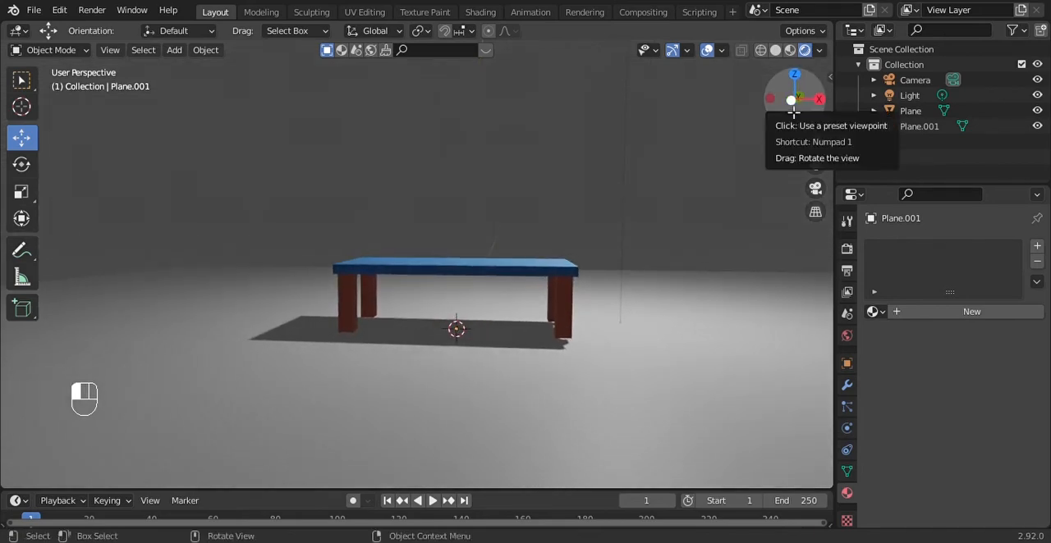
click(789, 101)
click(715, 268)
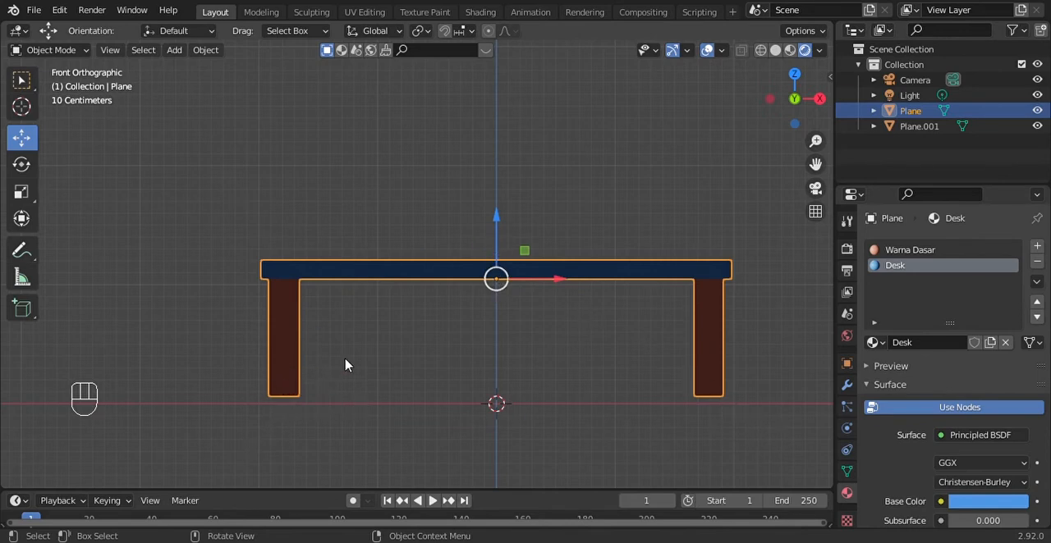
click(496, 216)
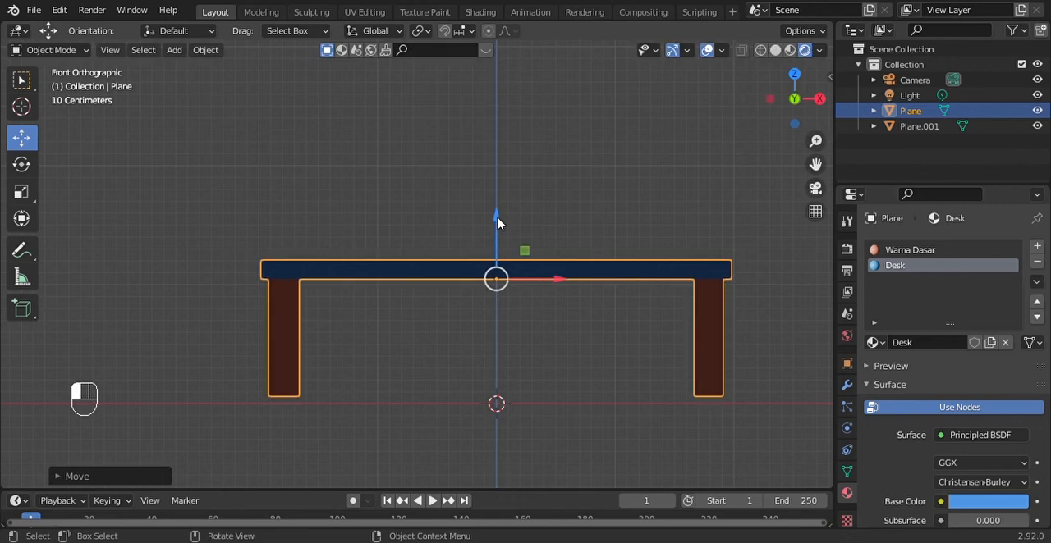
click(497, 217)
click(528, 276)
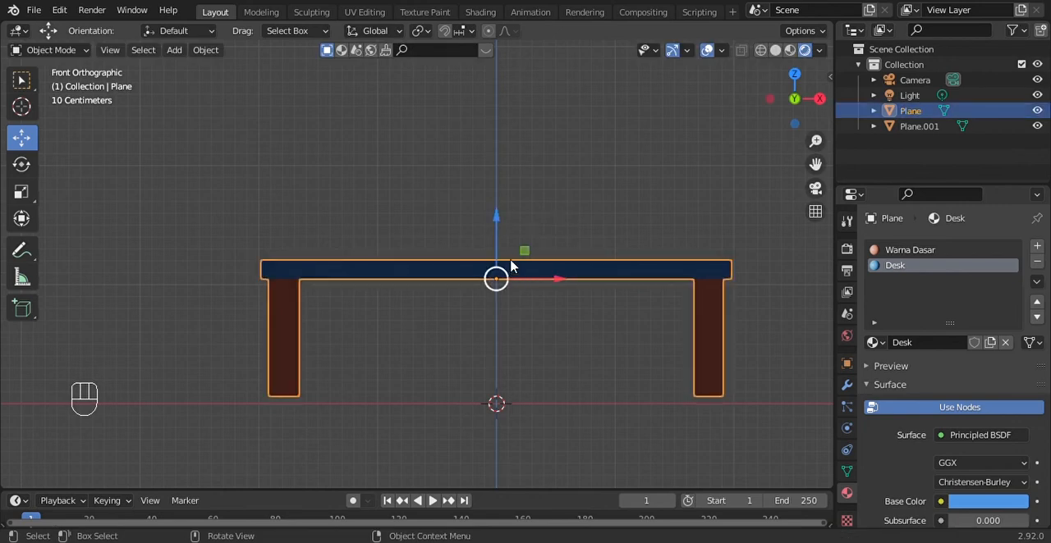
drag(496, 219, 503, 230)
click(648, 182)
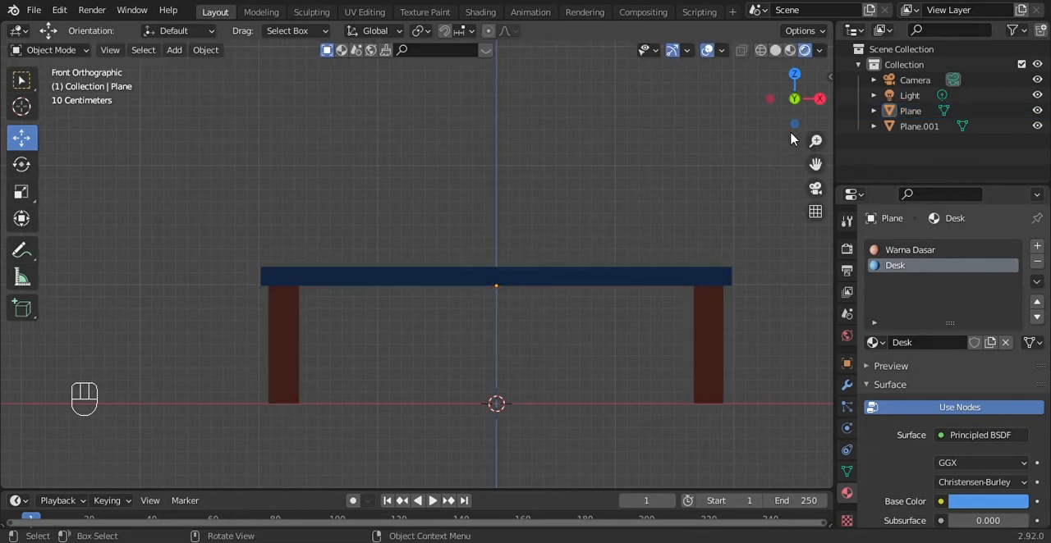
Examine the table, its shadow and the floor plane from several angles and distances
drag(794, 117, 770, 143)
scroll(656, 205, down, 4)
scroll(326, 409, down, 3)
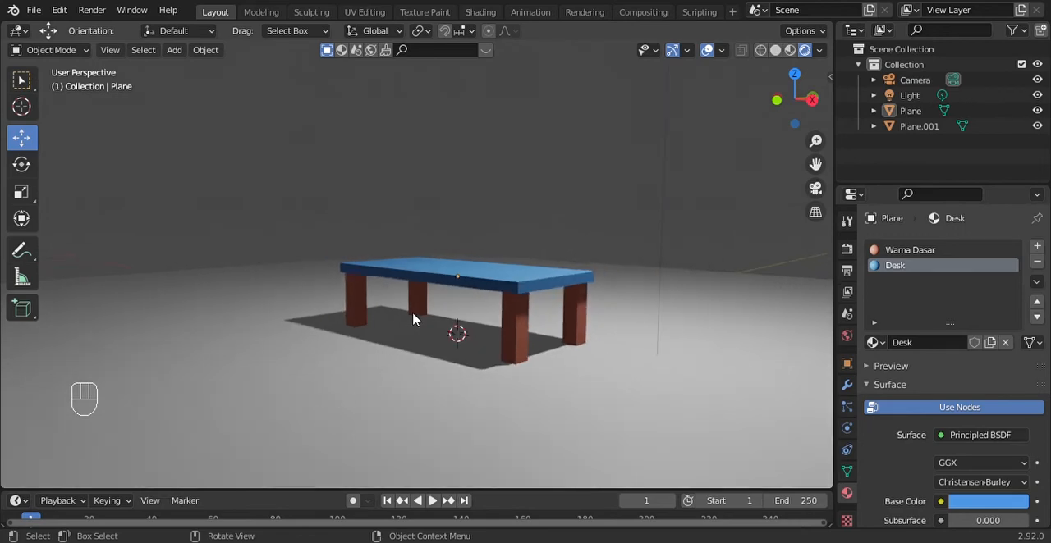
scroll(413, 315, up, 2)
scroll(586, 271, down, 7)
scroll(599, 267, down, 2)
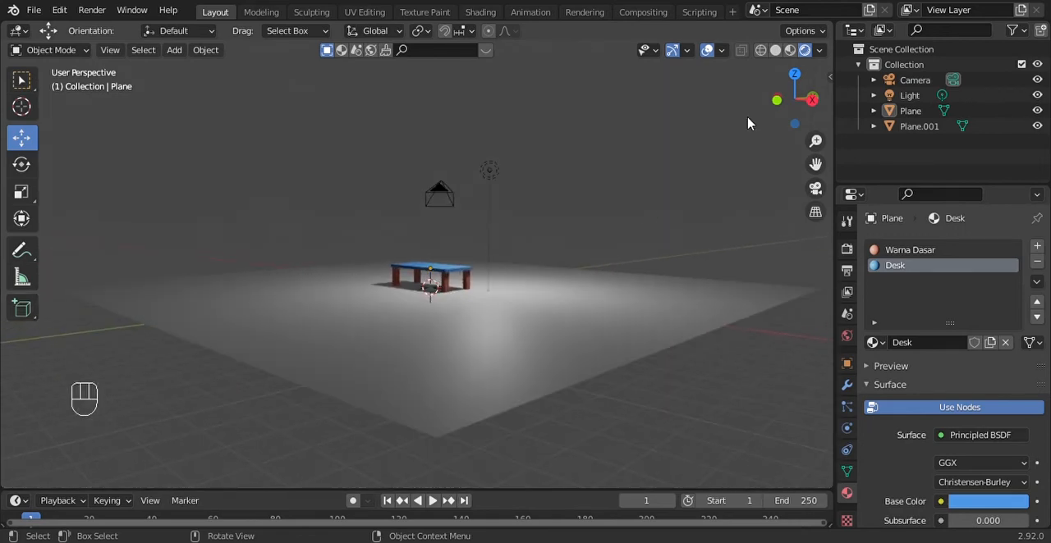
drag(794, 103, 814, 133)
scroll(572, 239, up, 3)
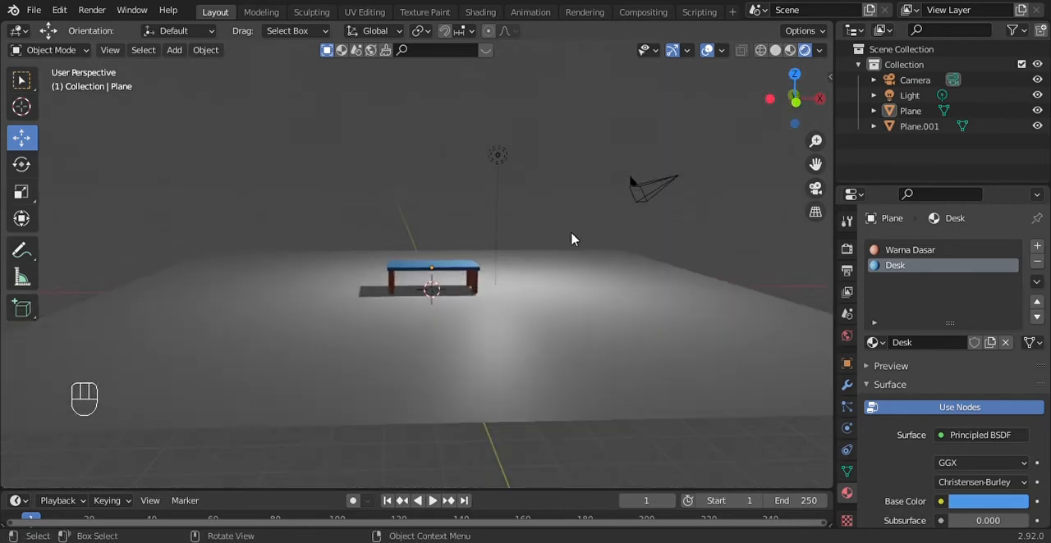
Nudge the floor plane along Z in front view to meet the leg bottoms, then check the scene in perspective
click(543, 322)
click(795, 105)
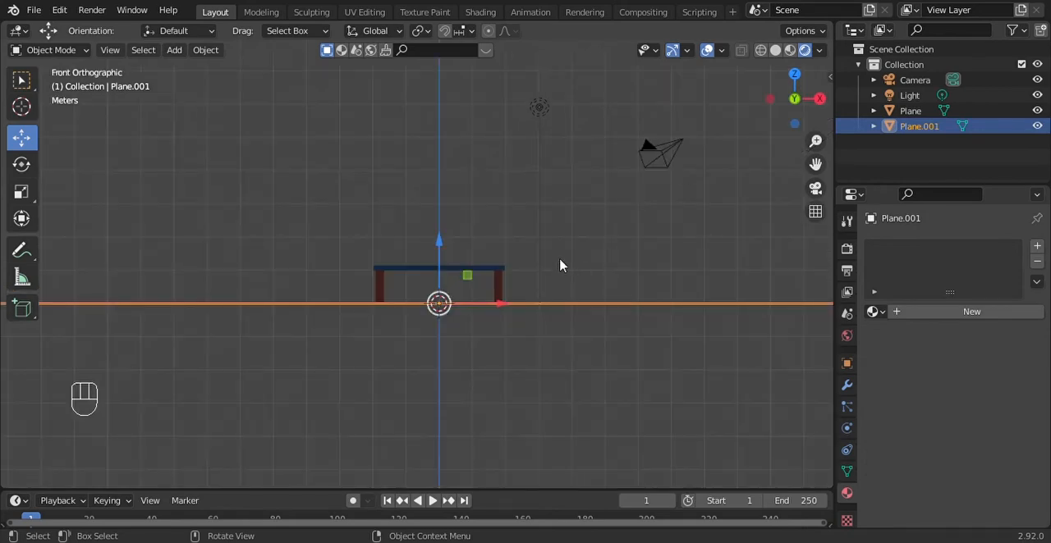
scroll(499, 237, up, 10)
scroll(500, 246, down, 1)
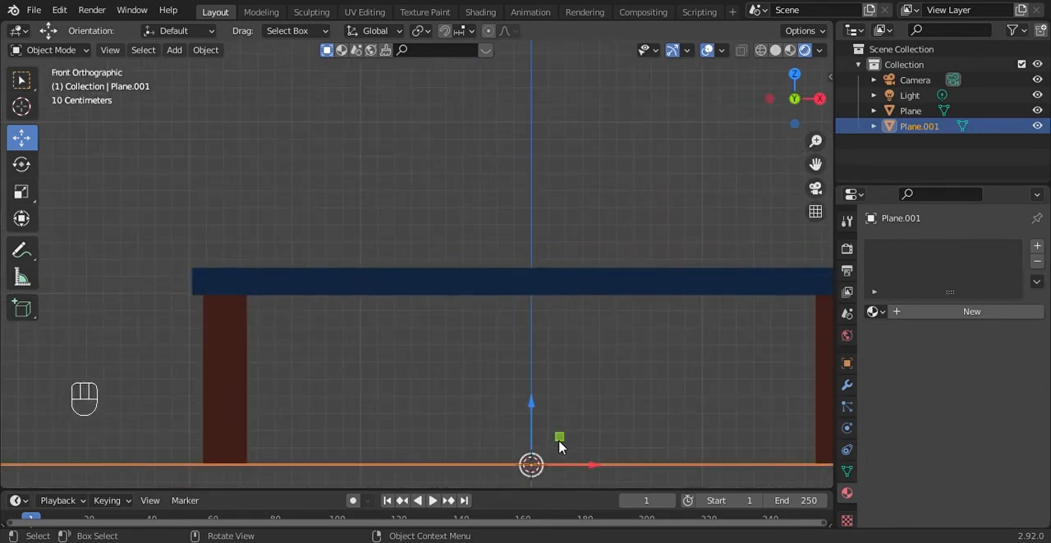
drag(531, 408, 533, 408)
click(555, 202)
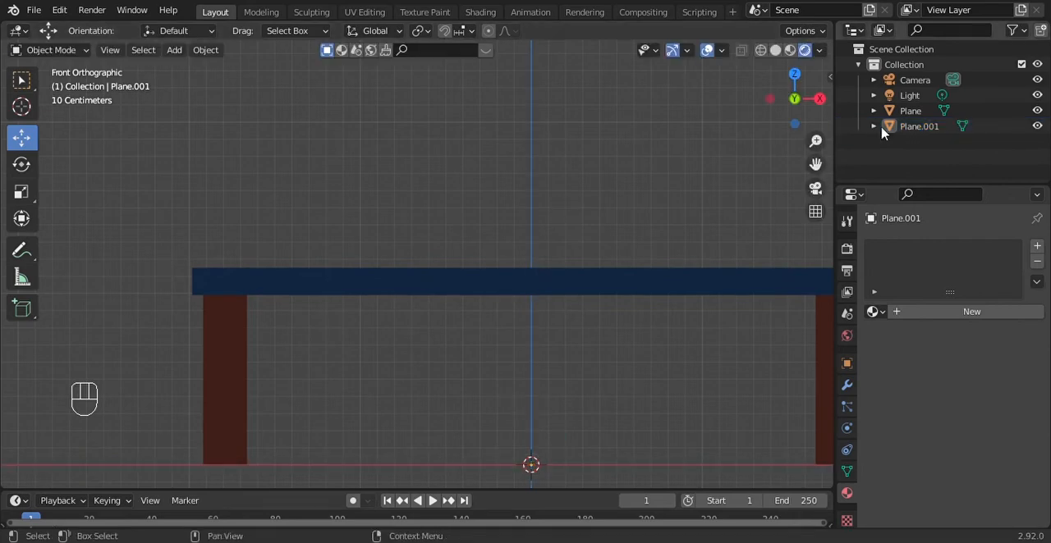
drag(813, 111, 760, 124)
scroll(703, 238, down, 8)
scroll(591, 188, down, 4)
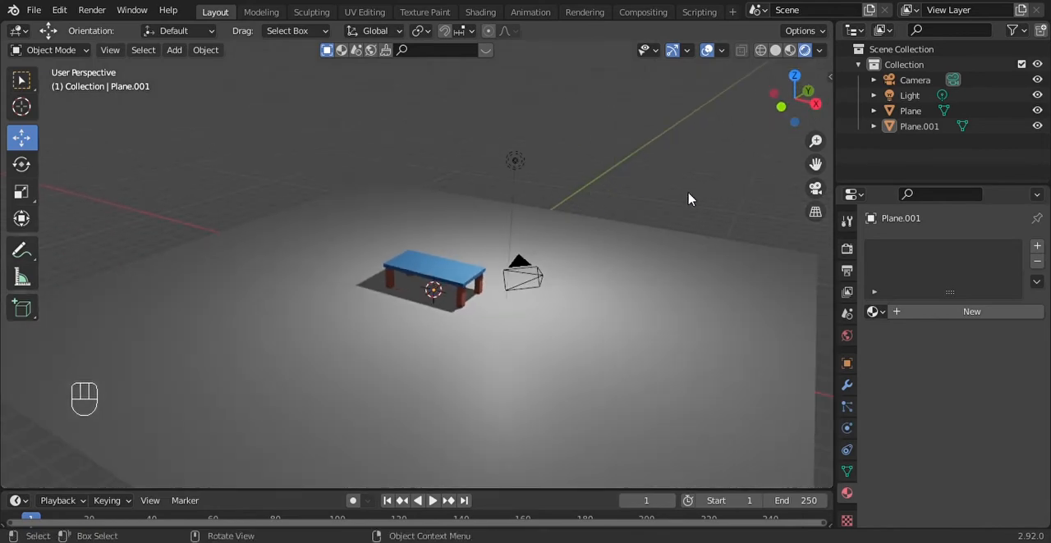
scroll(693, 222, up, 6)
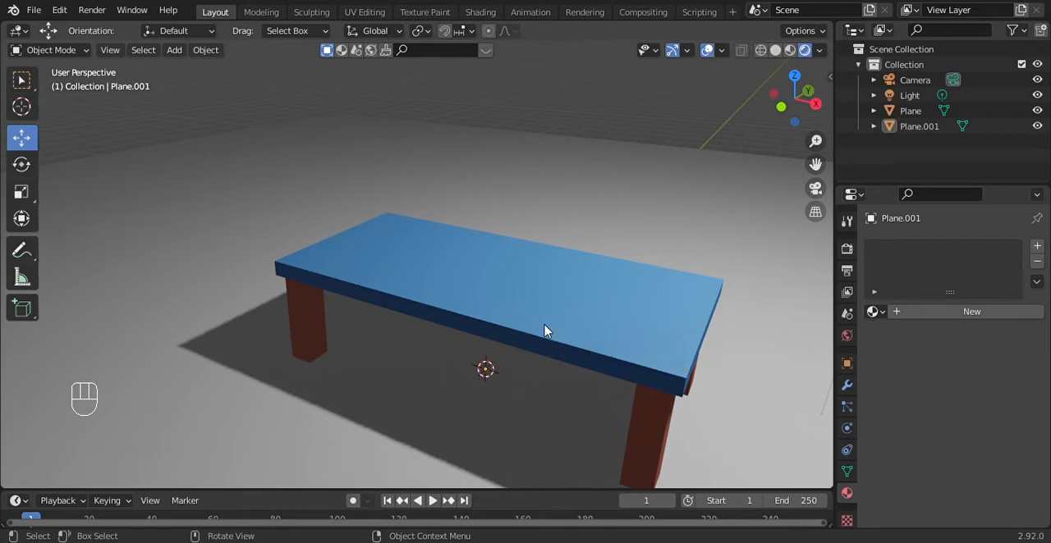
Enter Edit Mode on the table and select the front face of the nearest leg
click(533, 294)
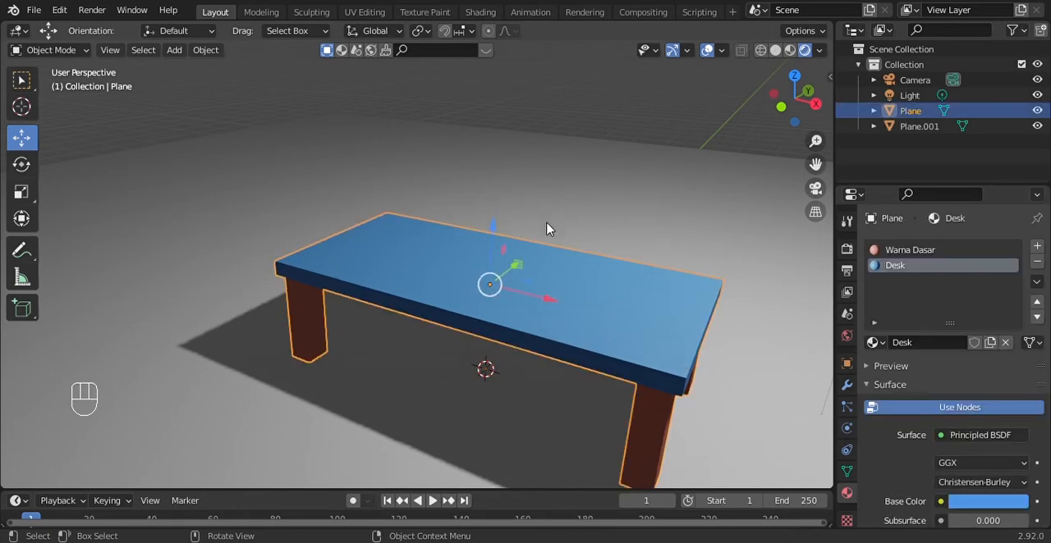
key(Tab)
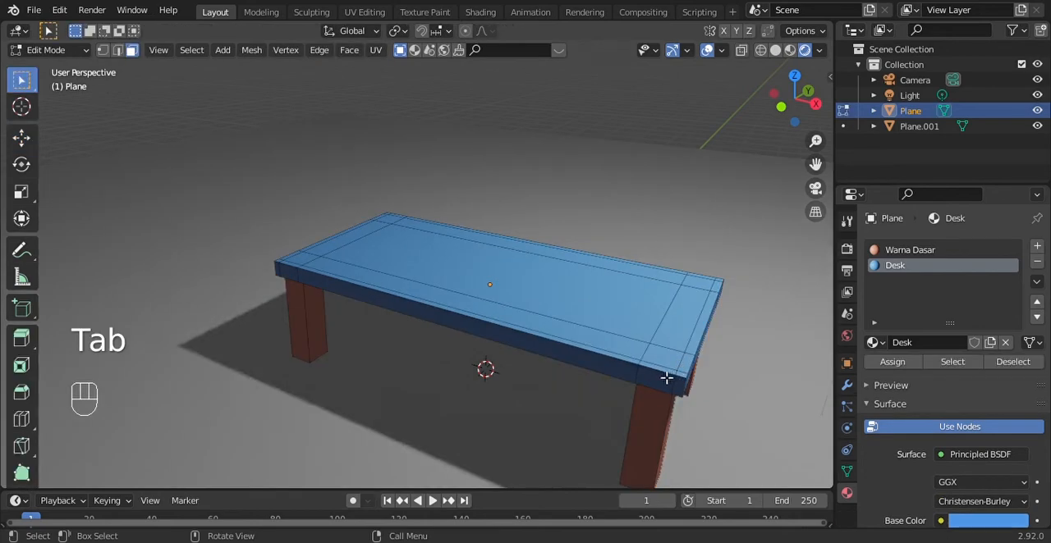
key(Tab)
key(Tab)
click(641, 443)
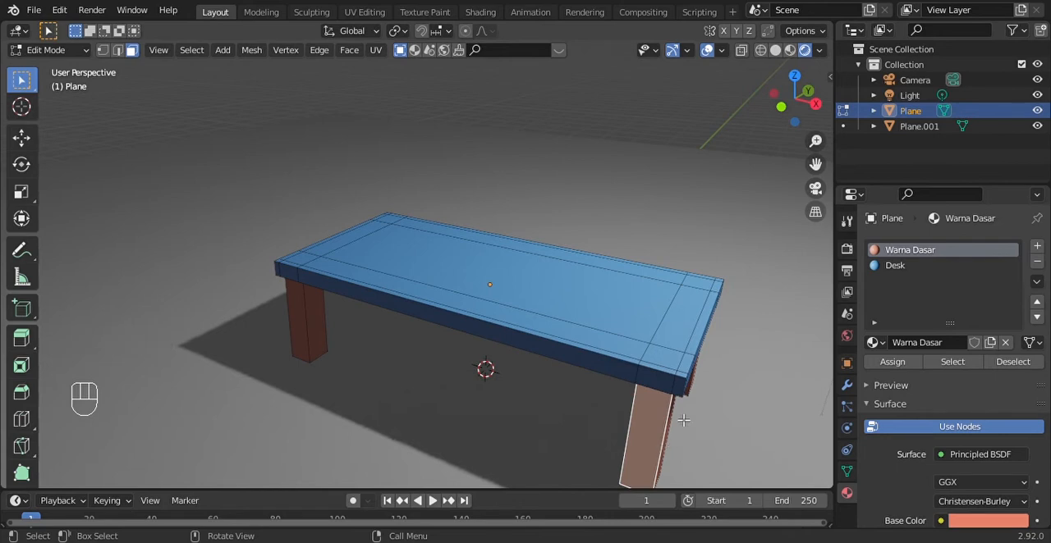
drag(798, 120, 681, 257)
scroll(681, 257, up, 5)
scroll(779, 479, down, 5)
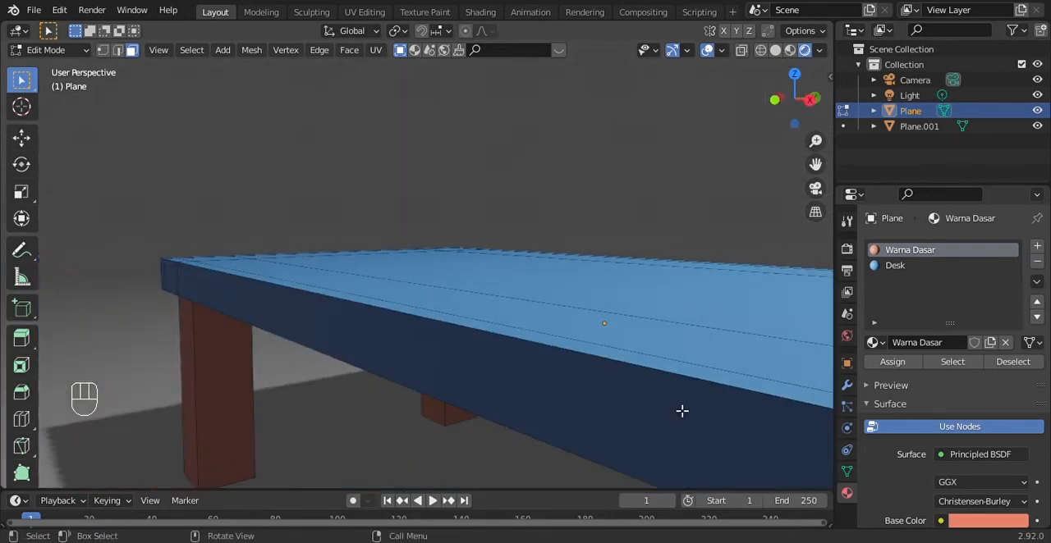
scroll(541, 337, down, 1)
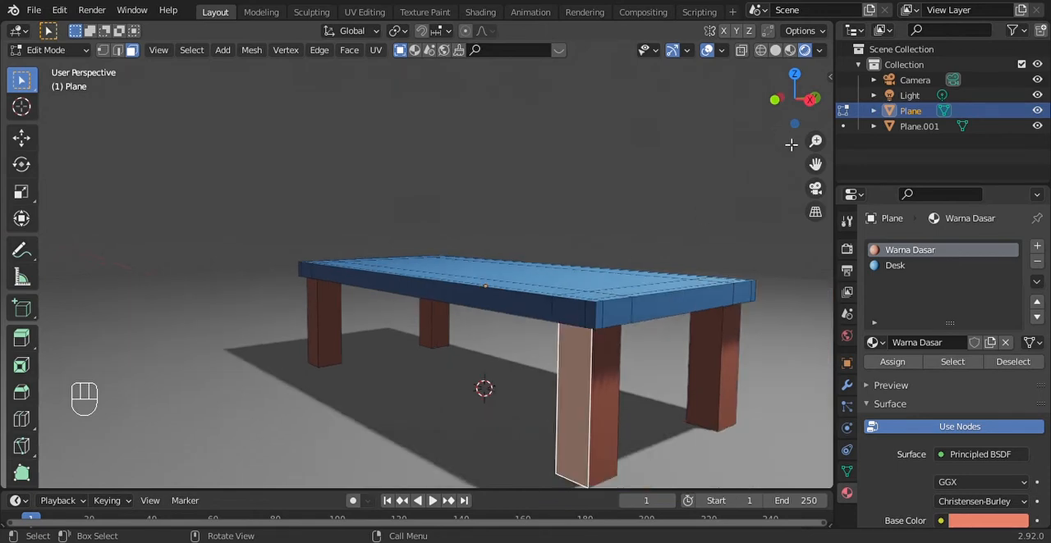
Switch to edge selection, select one vertical edge of the nearest leg, and display the model in wireframe
drag(815, 164, 792, 165)
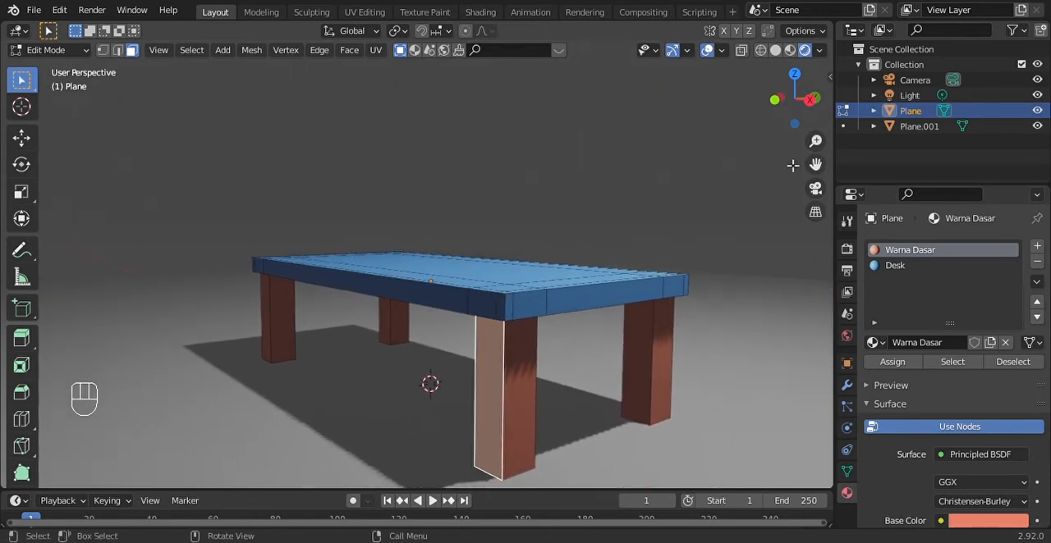
click(509, 413)
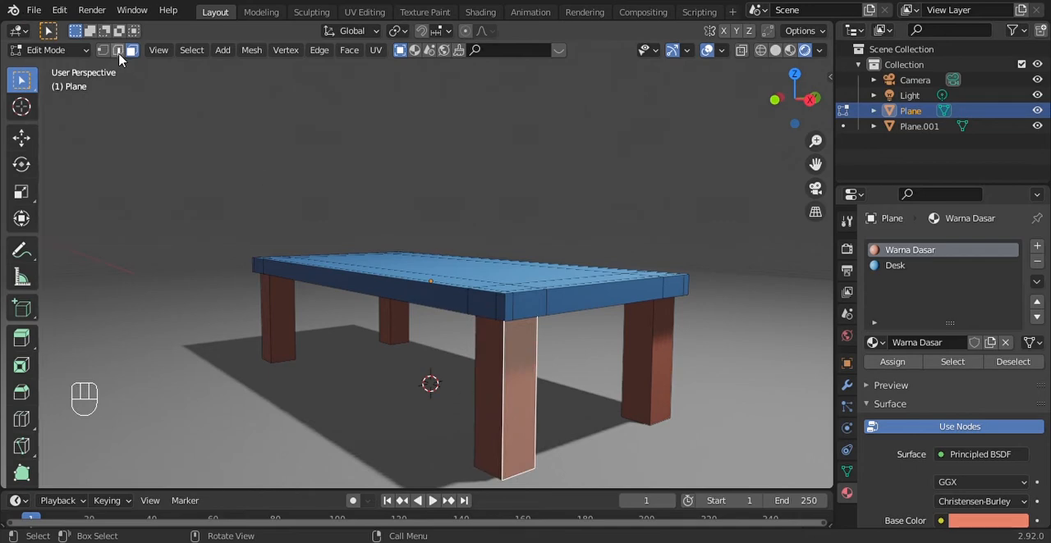
click(118, 51)
click(507, 426)
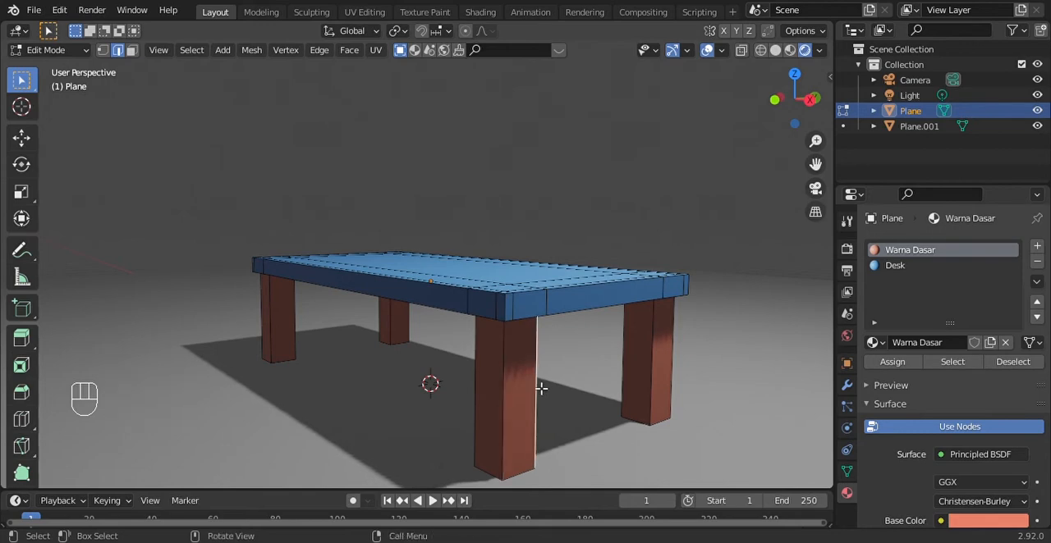
click(761, 51)
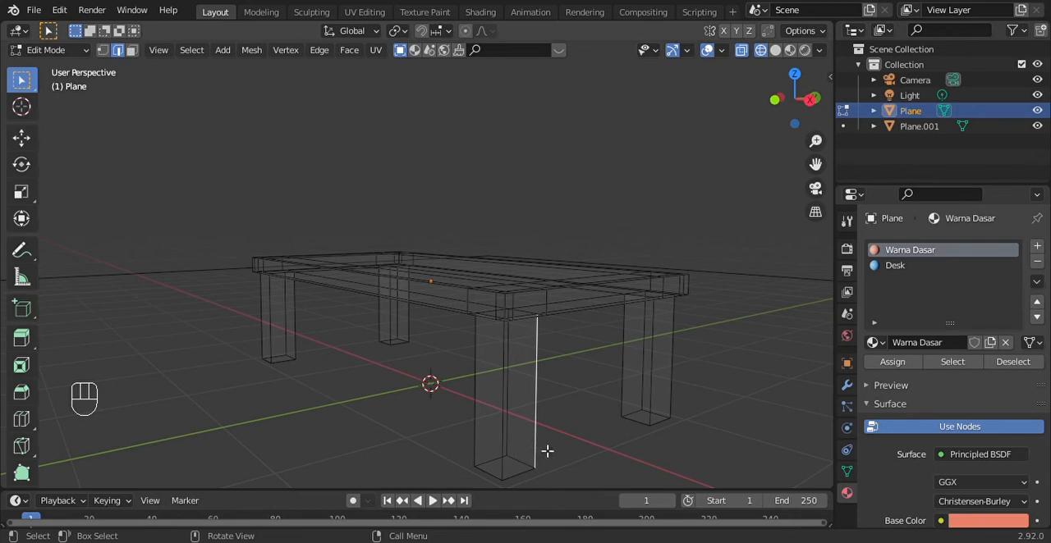
Add the nearest leg's other three vertical edges to the selection and bevel all four with one segment
shift+click(513, 439)
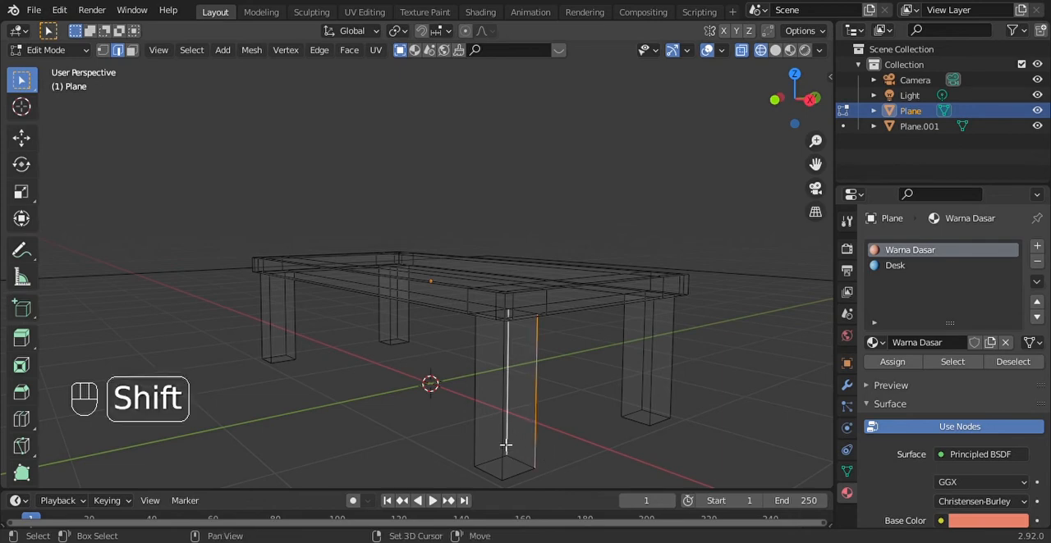
shift+click(484, 443)
shift+click(508, 462)
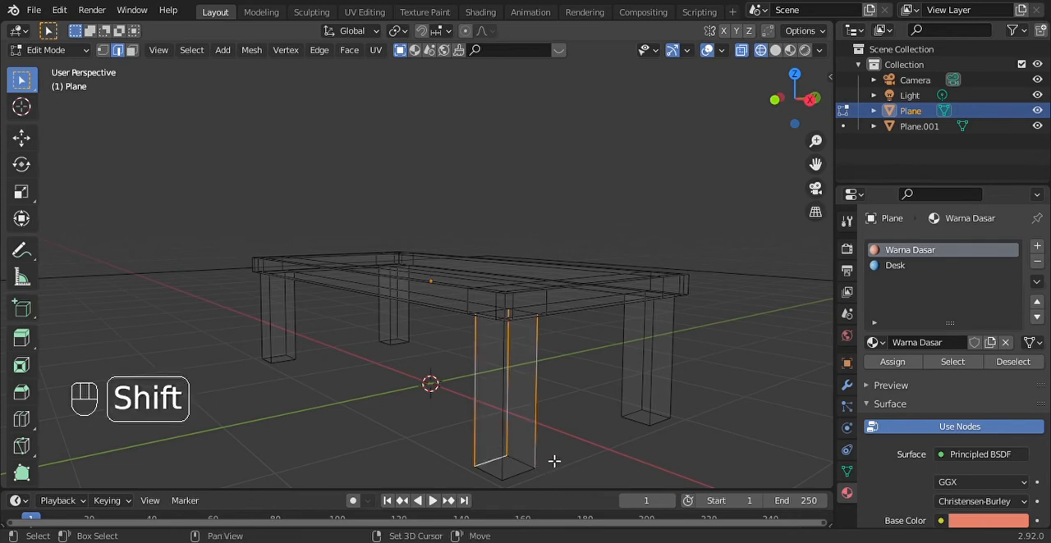
shift+click(498, 466)
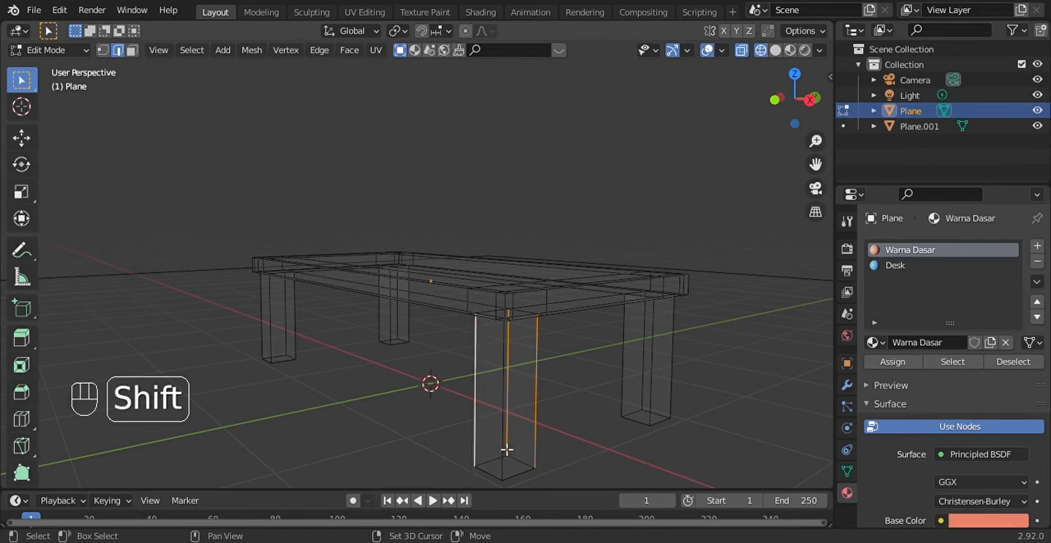
shift+click(506, 450)
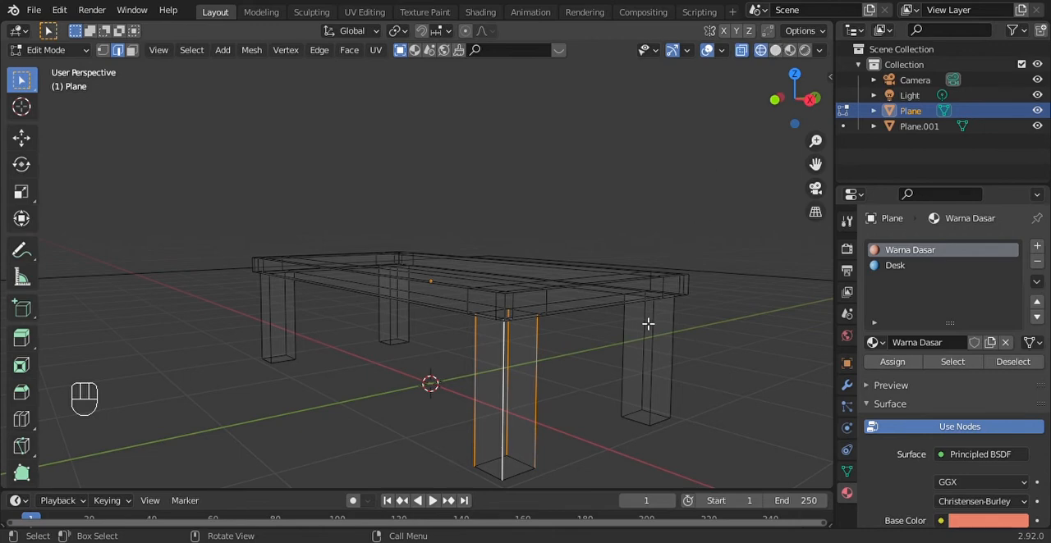
key(ctrl)
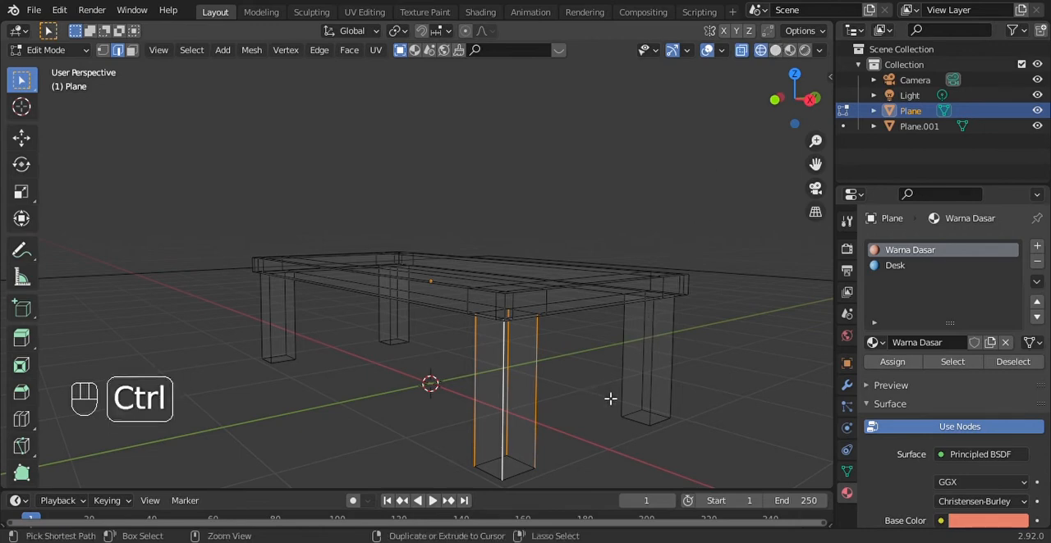
key(ctrl+b)
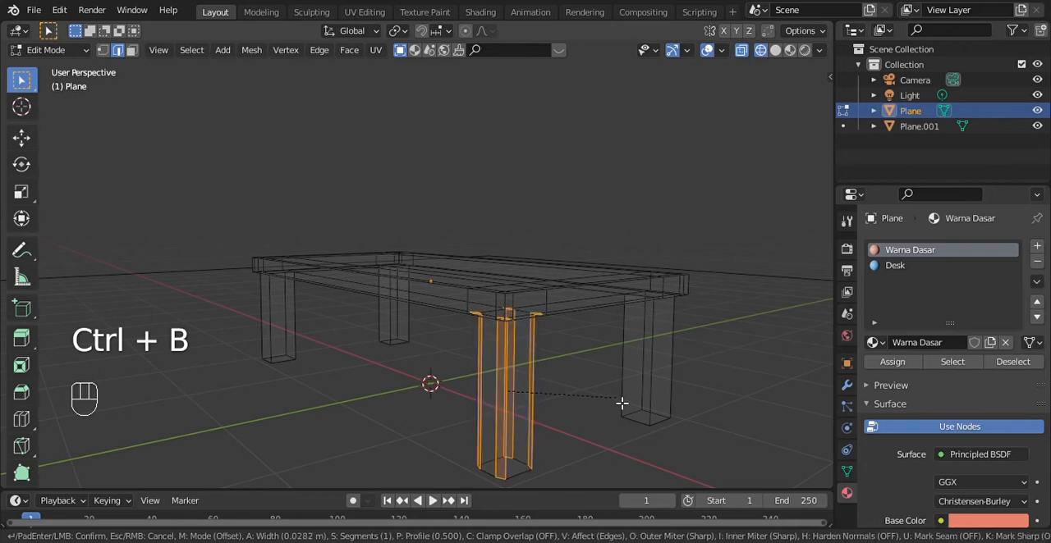
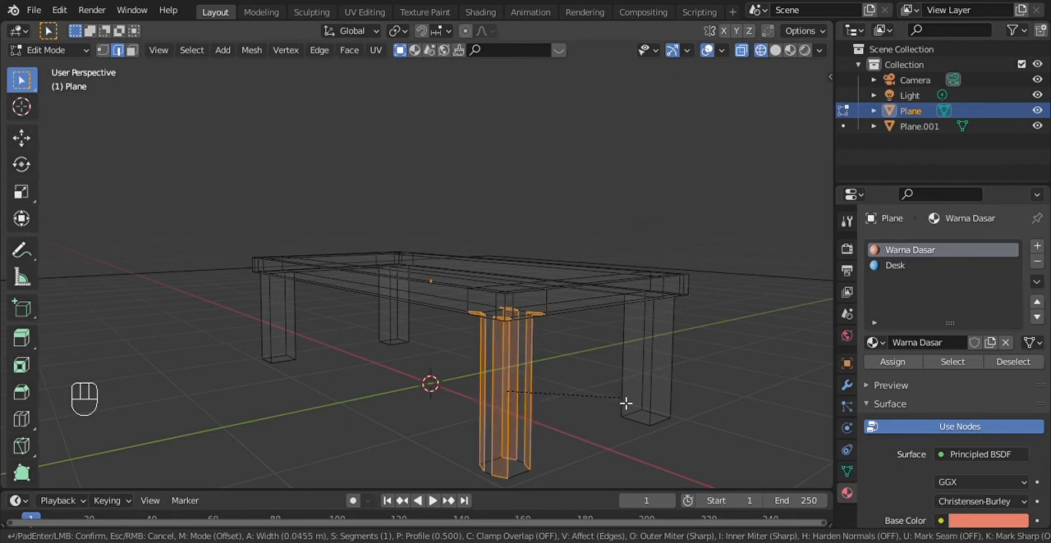
Raise the nearest leg's bevel to 31 segments, apply it, and display the table in rendered shading
scroll(626, 403, up, 12)
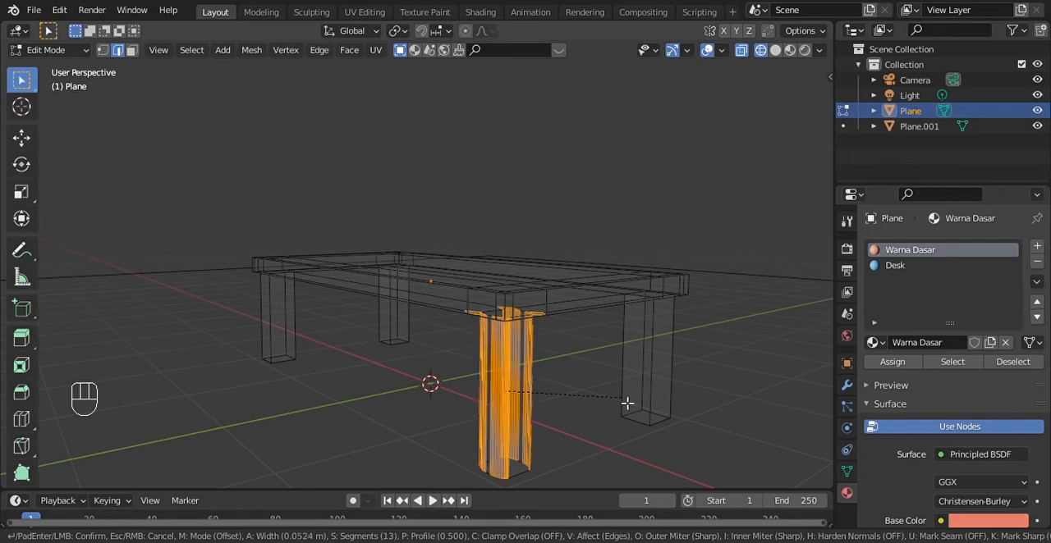
scroll(626, 403, up, 20)
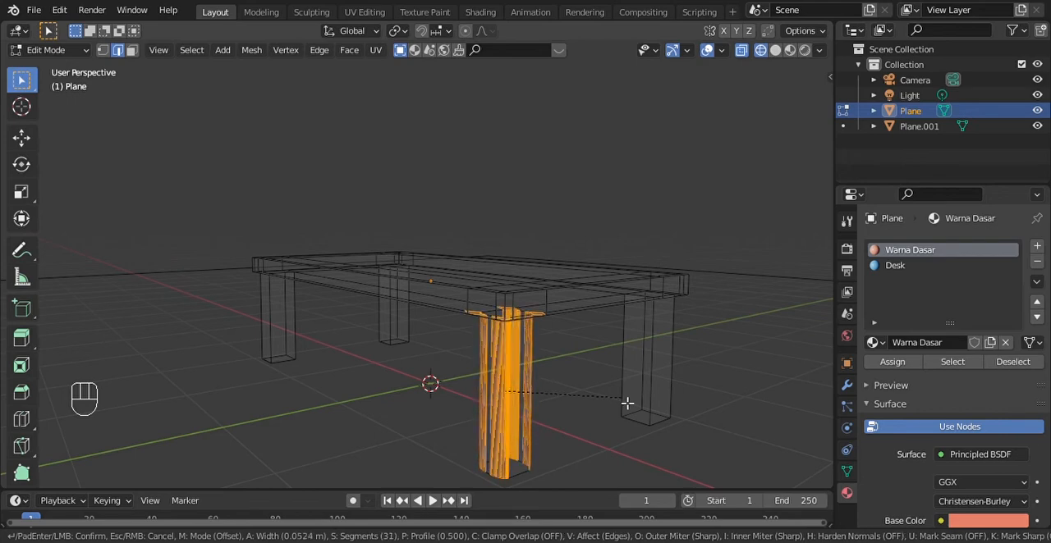
click(626, 403)
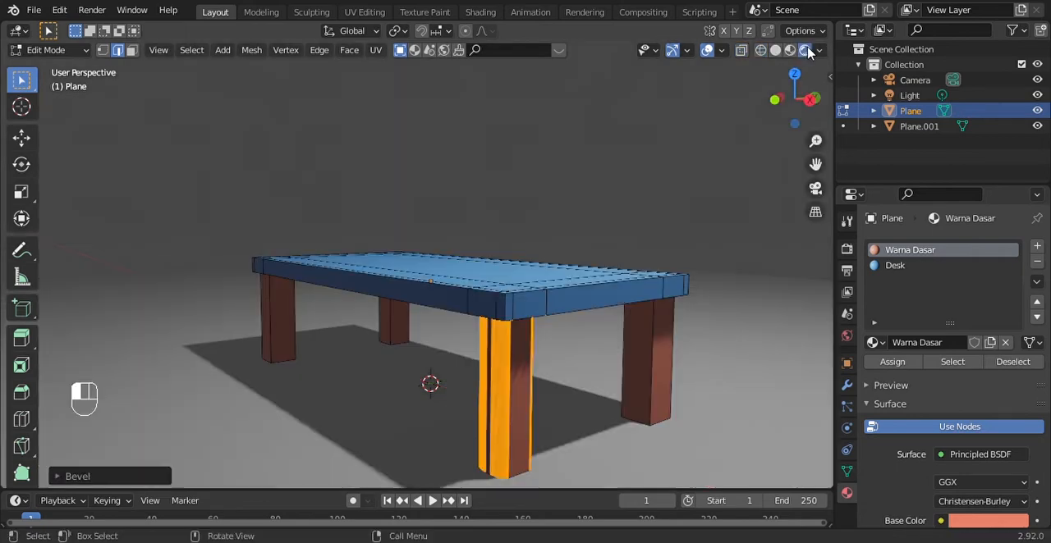
click(805, 50)
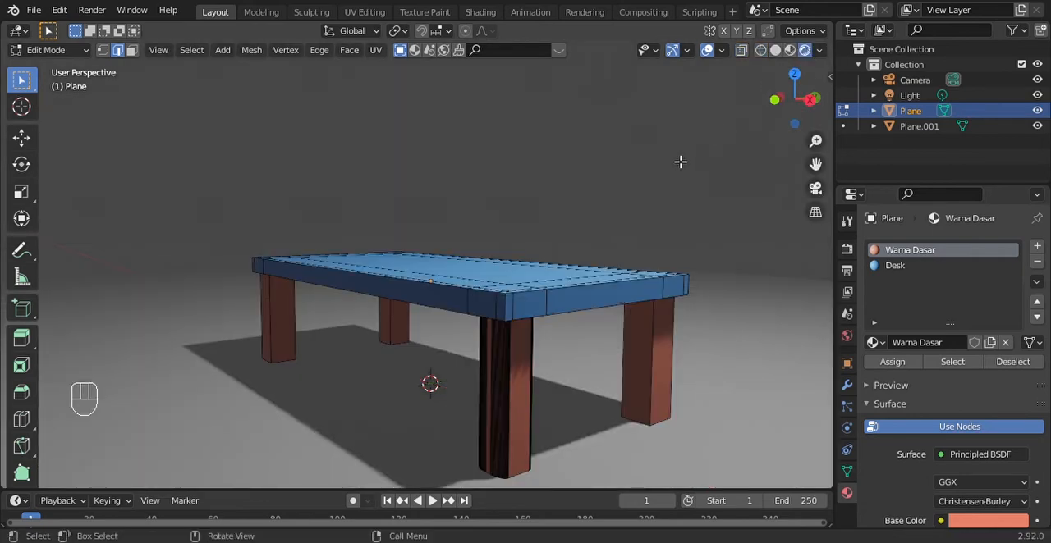
Undo the nearest leg's bevel, try it again with 31 segments, and undo back through the edge selection
key(ctrl+z)
key(ctrl+z)
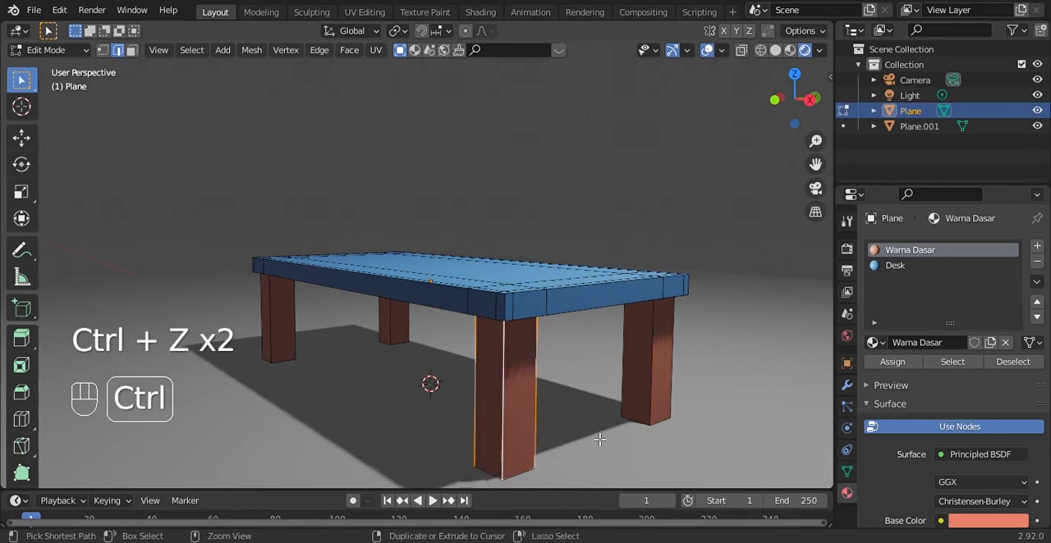
key(ctrl+b)
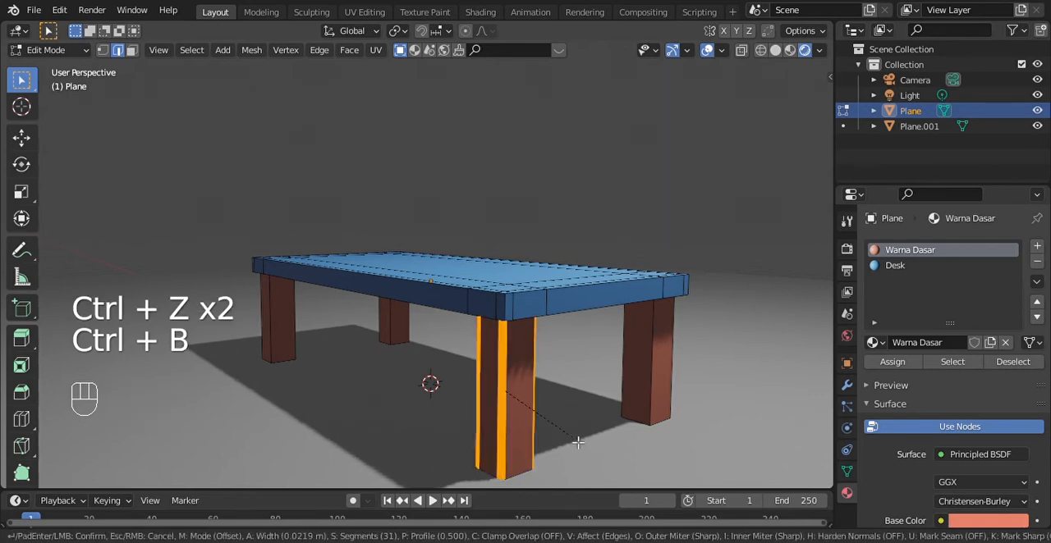
key(ctrl+z)
key(ctrl+z)
key(ctrl+z)
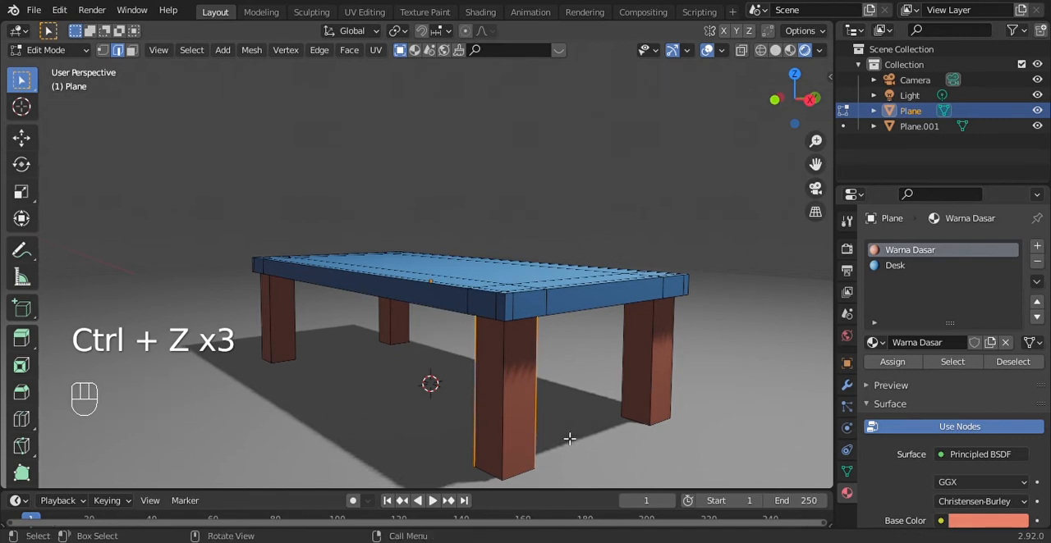
key(ctrl+z)
key(ctrl+z)
key(ctrl+z)
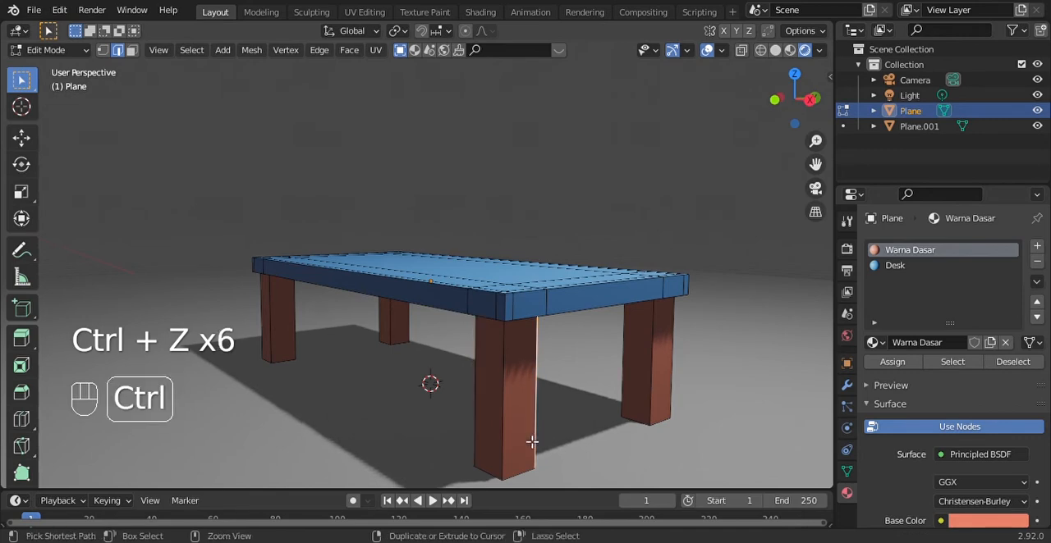
key(ctrl+z)
Select the three visible vertical edges of the nearest leg
click(510, 445)
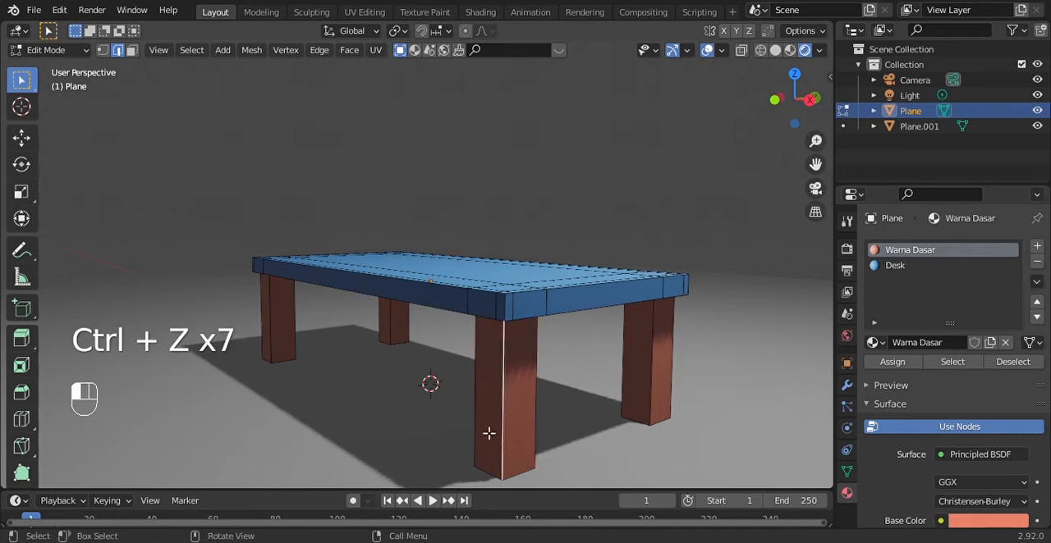
click(488, 434)
shift+click(504, 423)
shift+click(537, 410)
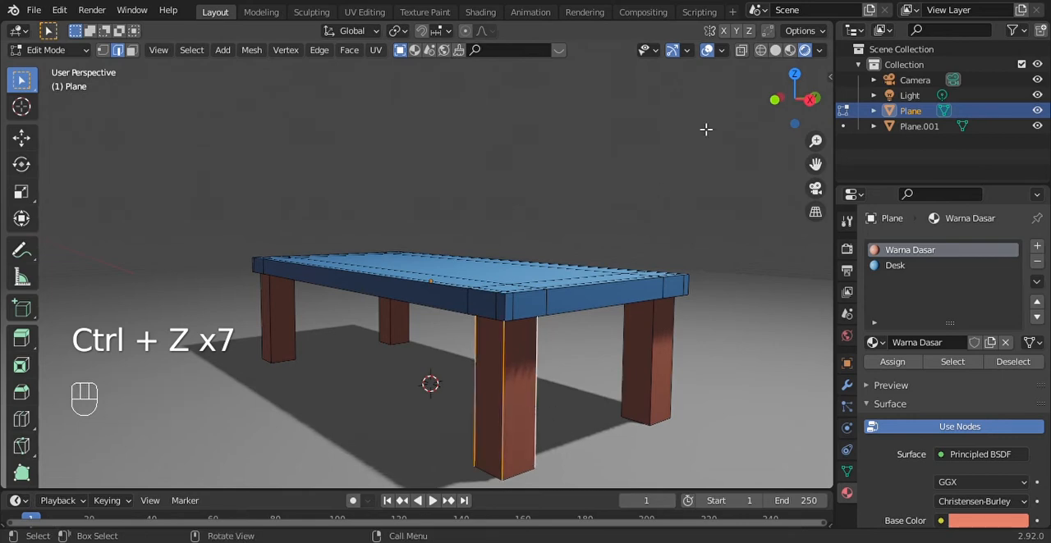
Display the model in wireframe and select the vertical edges of all four table legs
click(760, 50)
shift+click(516, 399)
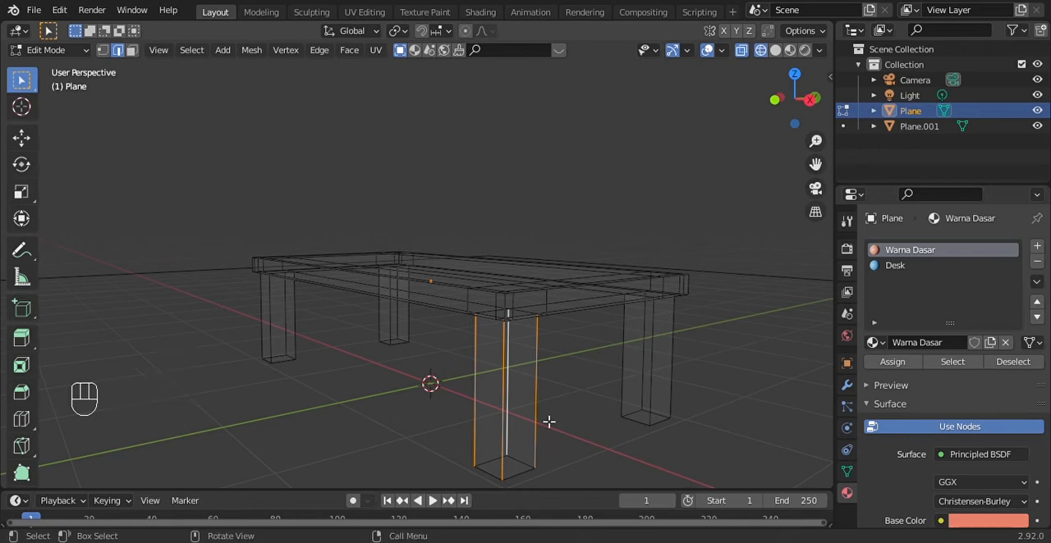
click(538, 393)
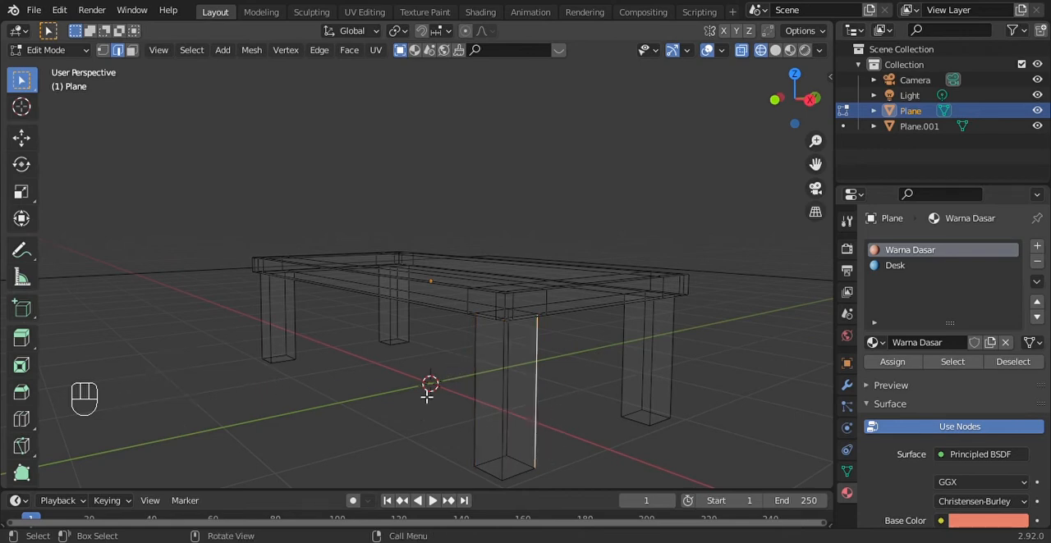
drag(425, 366, 595, 425)
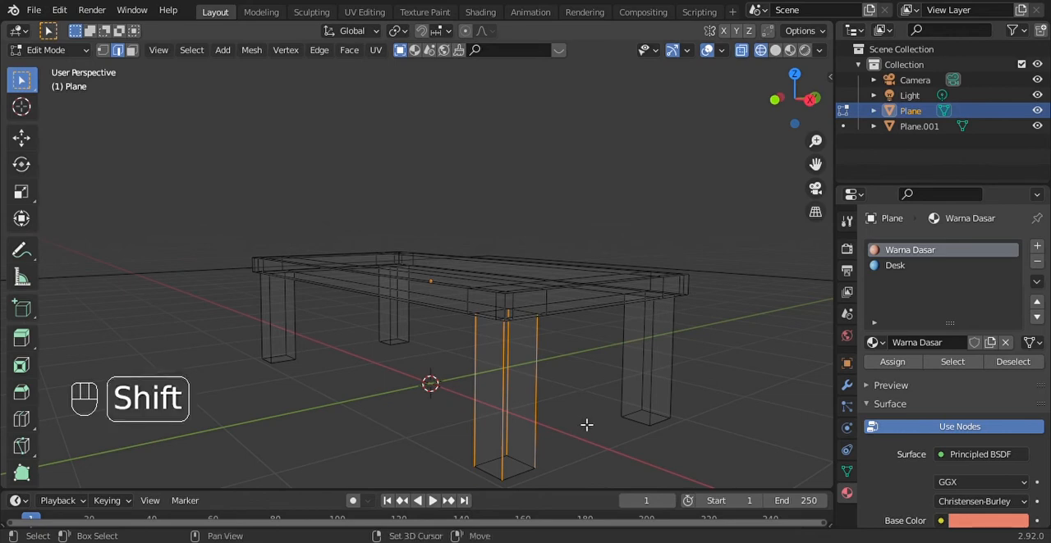
shift+drag(606, 338, 689, 370)
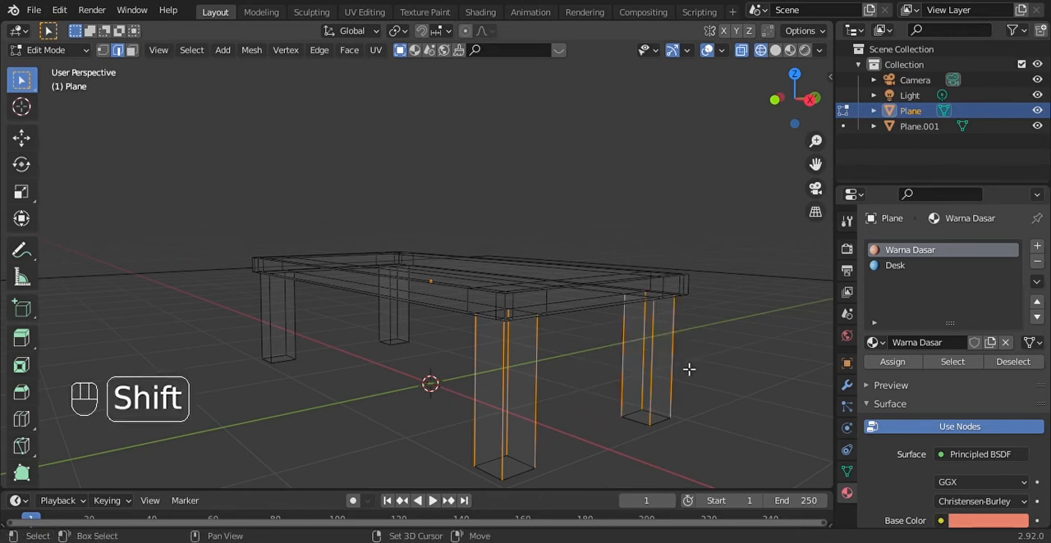
shift+drag(238, 315, 429, 326)
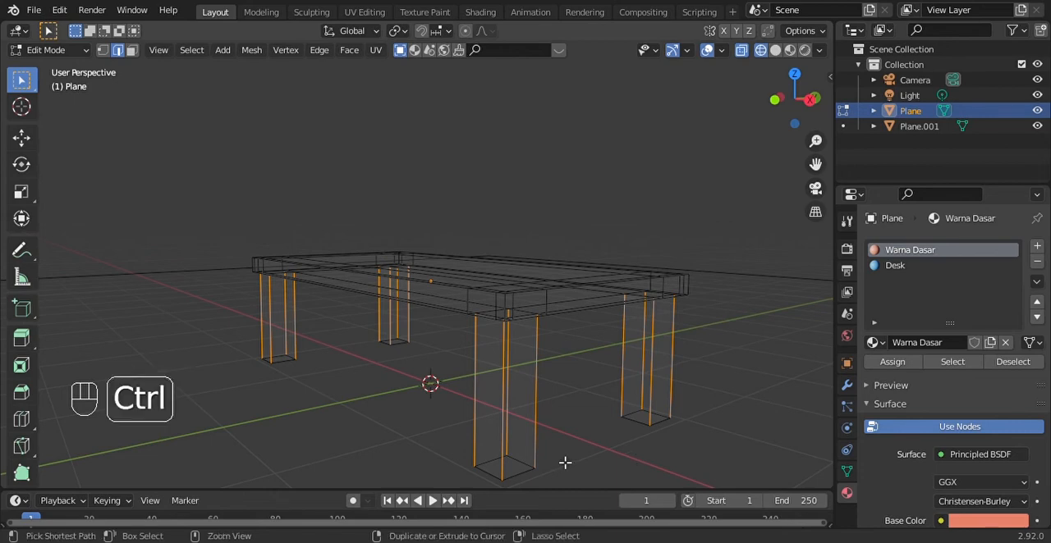
Bevel the selected leg edges about 0.0425 m wide with 81 segments and return to Object Mode
key(ctrl+b)
scroll(578, 462, up, 17)
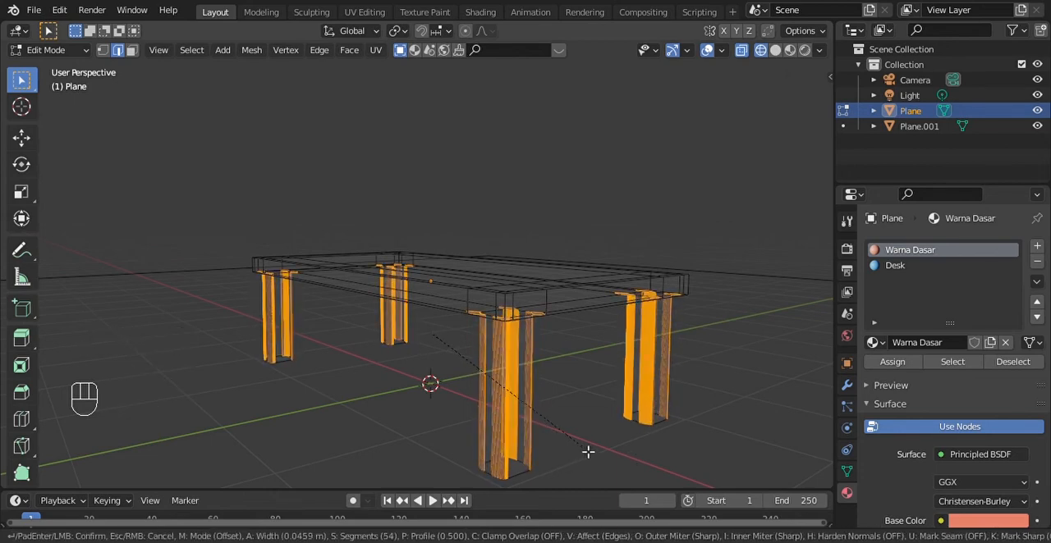
scroll(586, 450, down, 2)
scroll(593, 449, down, 20)
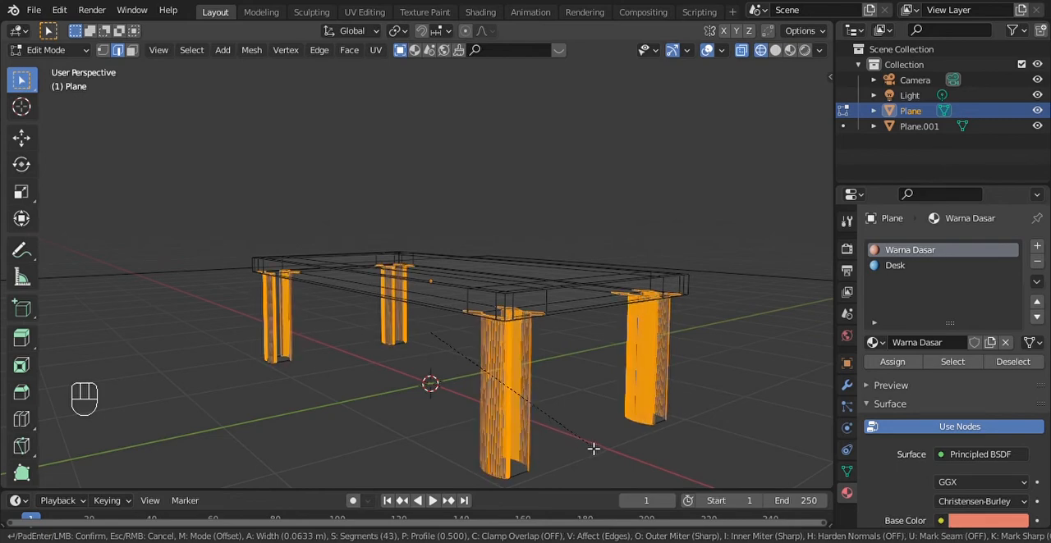
scroll(592, 448, up, 20)
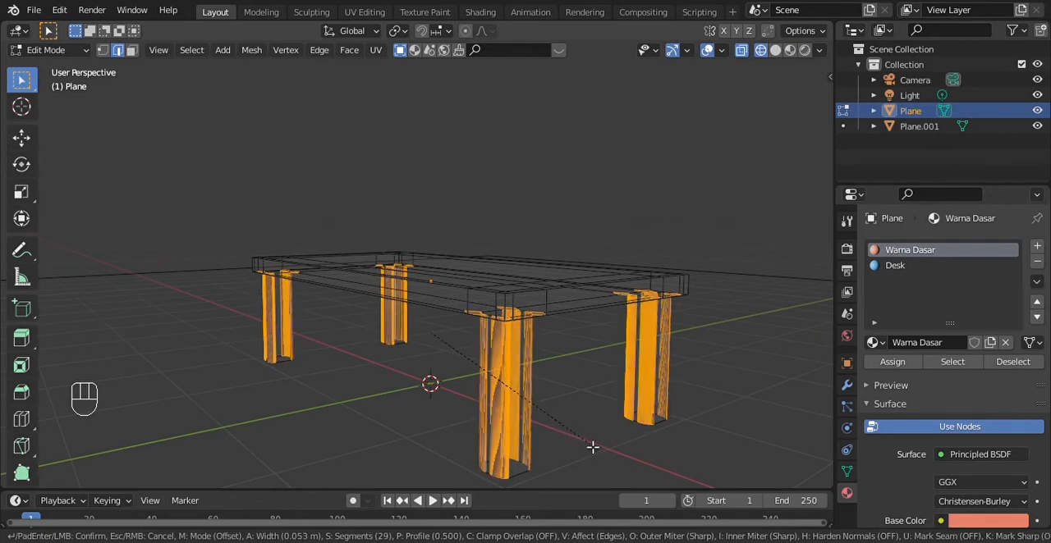
scroll(592, 446, up, 20)
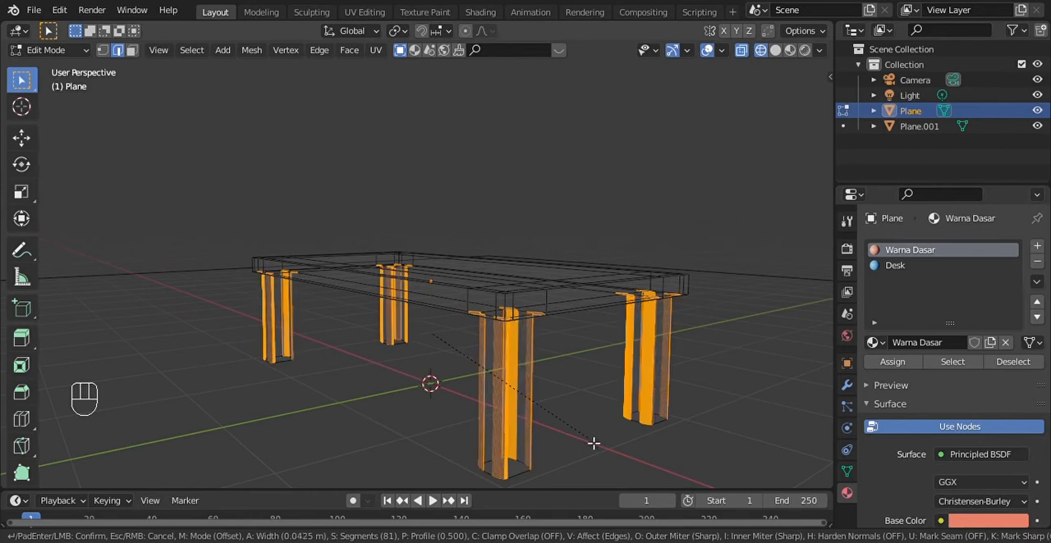
click(593, 443)
key(Tab)
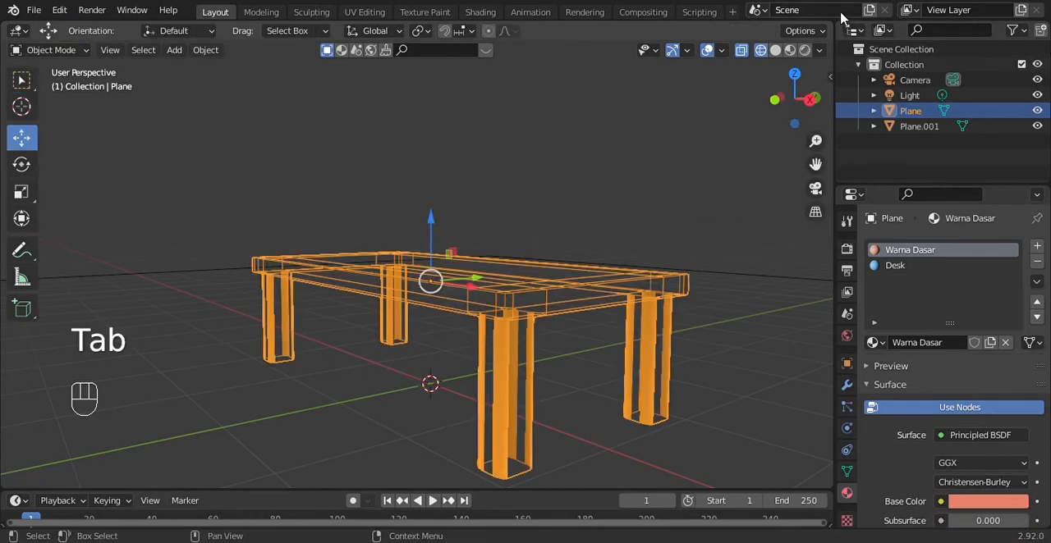
Deselect the table and inspect the bevelled legs in solid and rendered shading from several angles
click(775, 50)
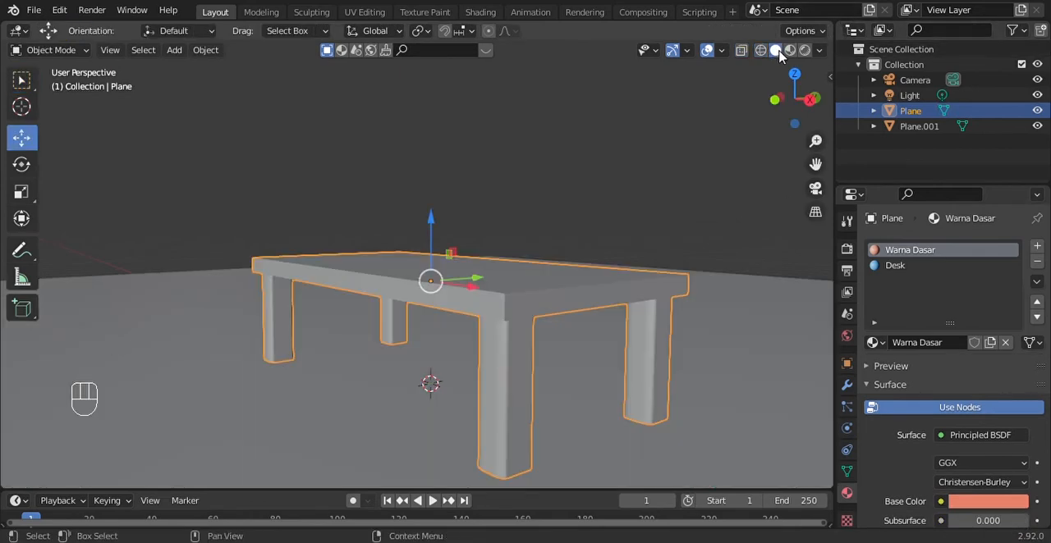
click(655, 184)
drag(801, 111, 644, 182)
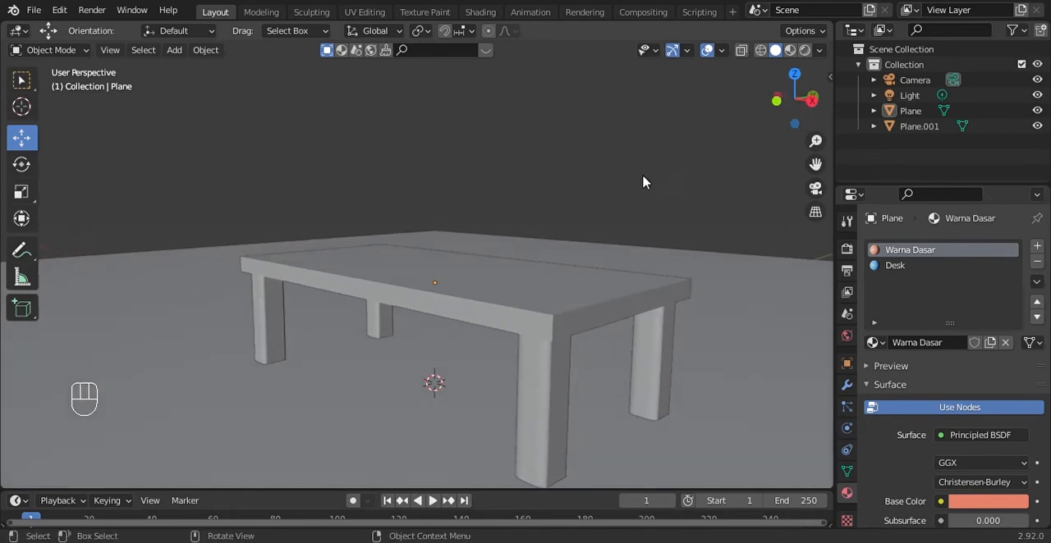
click(804, 51)
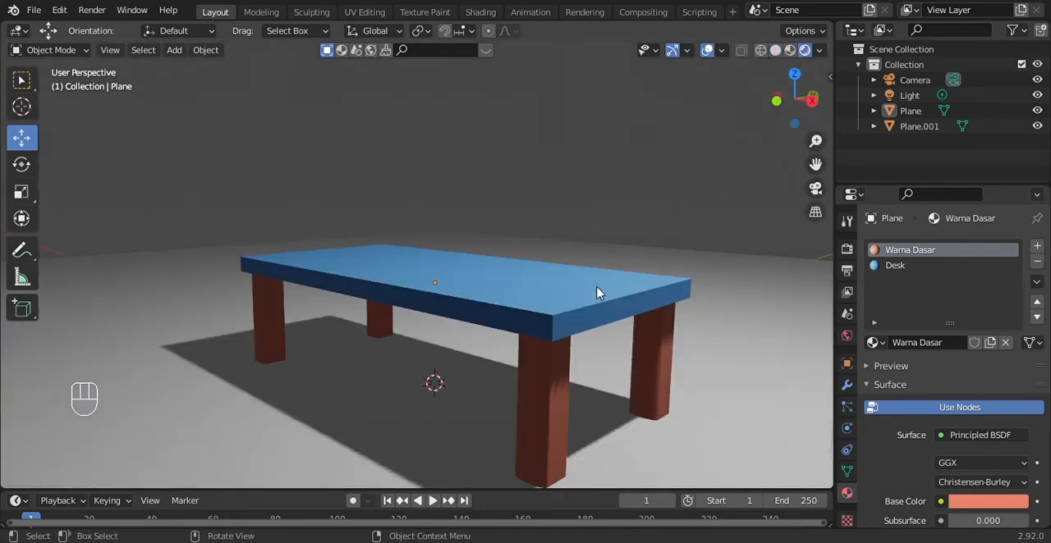
scroll(596, 293, up, 3)
scroll(650, 293, down, 1)
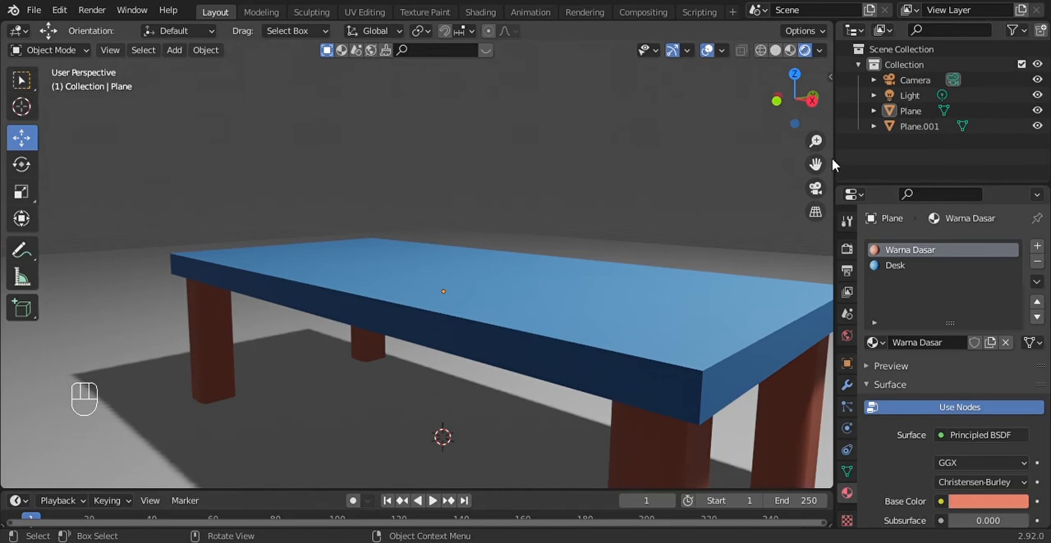
drag(817, 166, 664, 94)
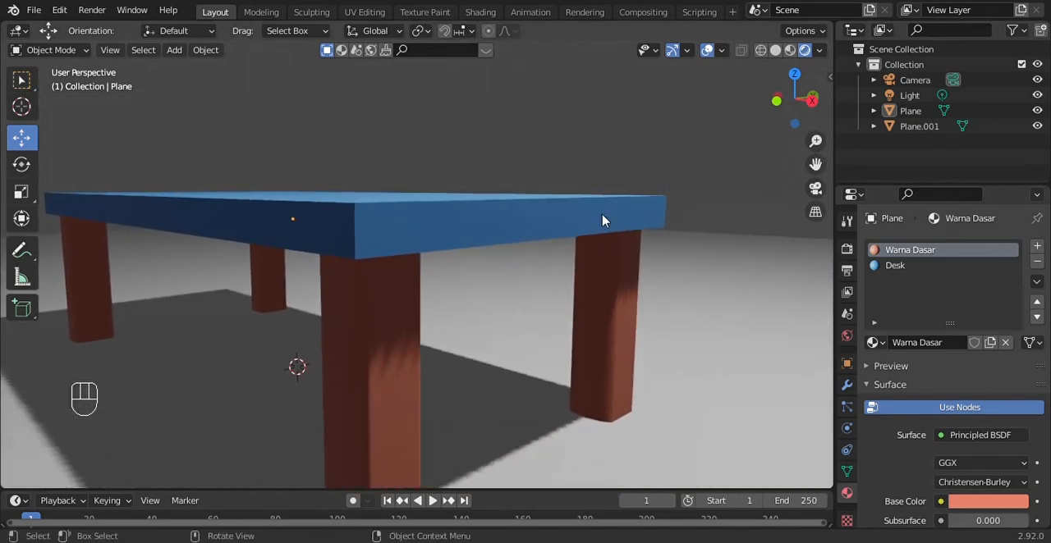
scroll(603, 219, up, 1)
scroll(733, 190, up, 1)
scroll(728, 256, down, 1)
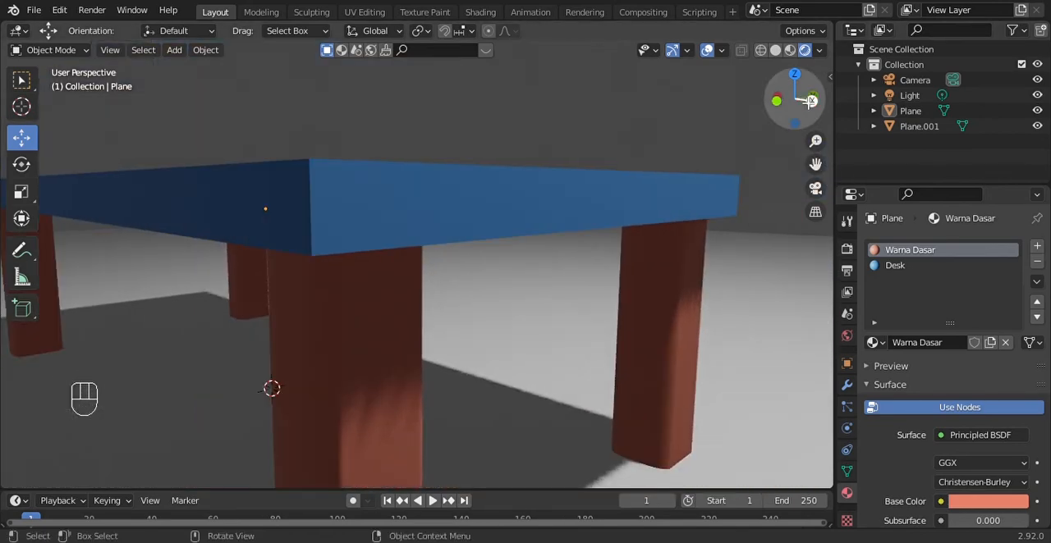
drag(811, 102, 729, 105)
Switch to material preview shading and examine the leg corners and tabletop from around the table
click(791, 47)
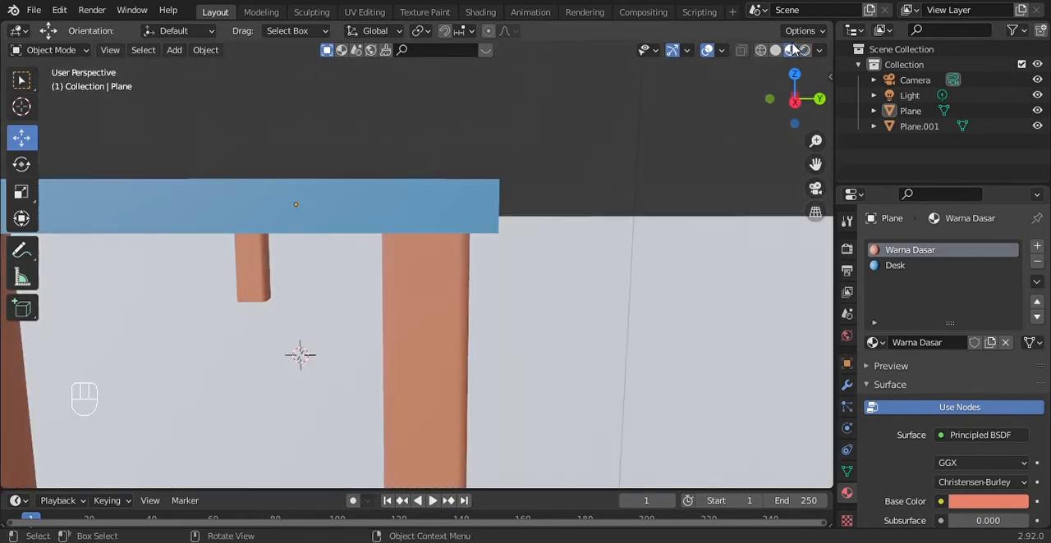
drag(808, 102, 770, 91)
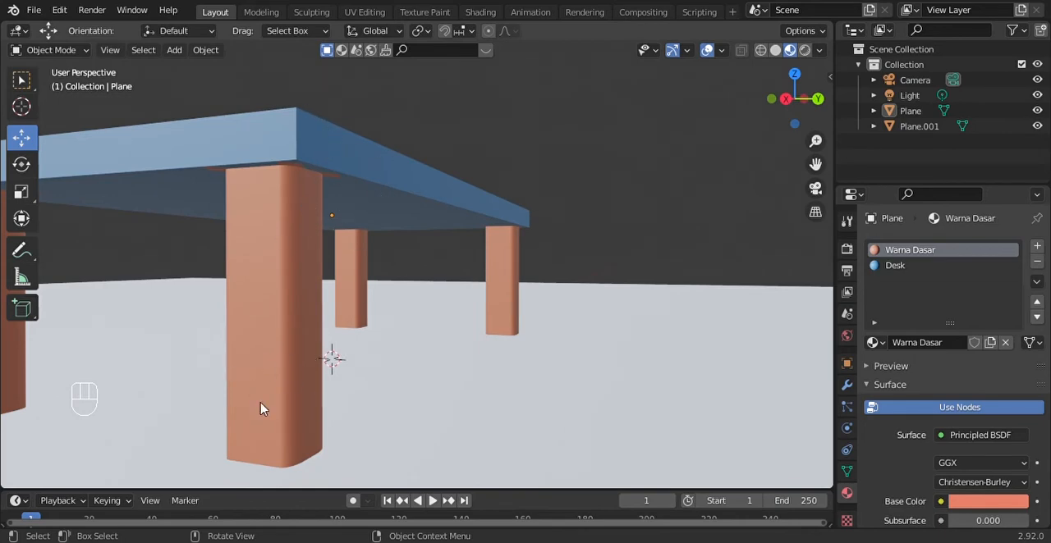
drag(809, 107, 492, 201)
Enter Edit Mode and select the upper edges along both long sides of the tabletop
key(Tab)
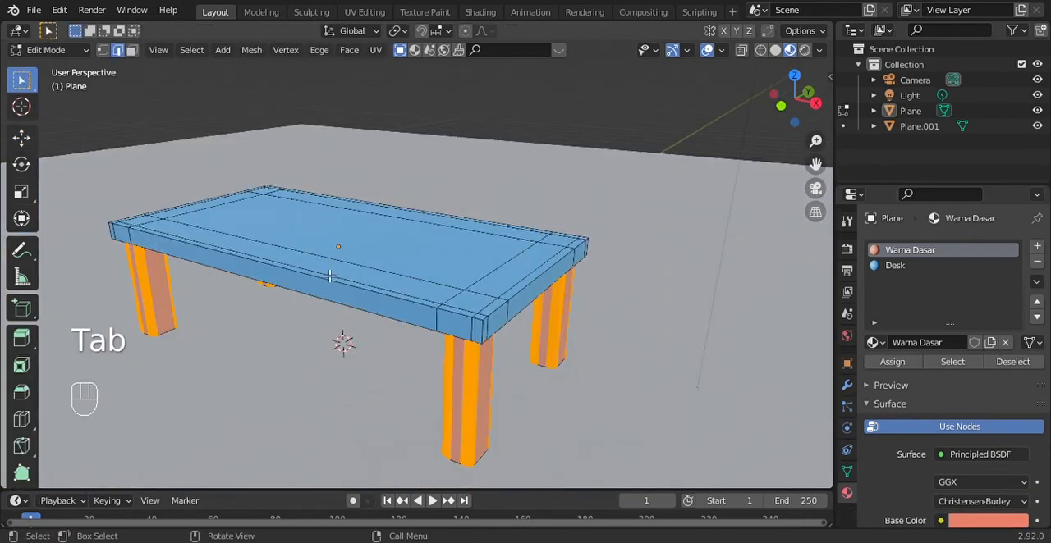
scroll(497, 330, up, 6)
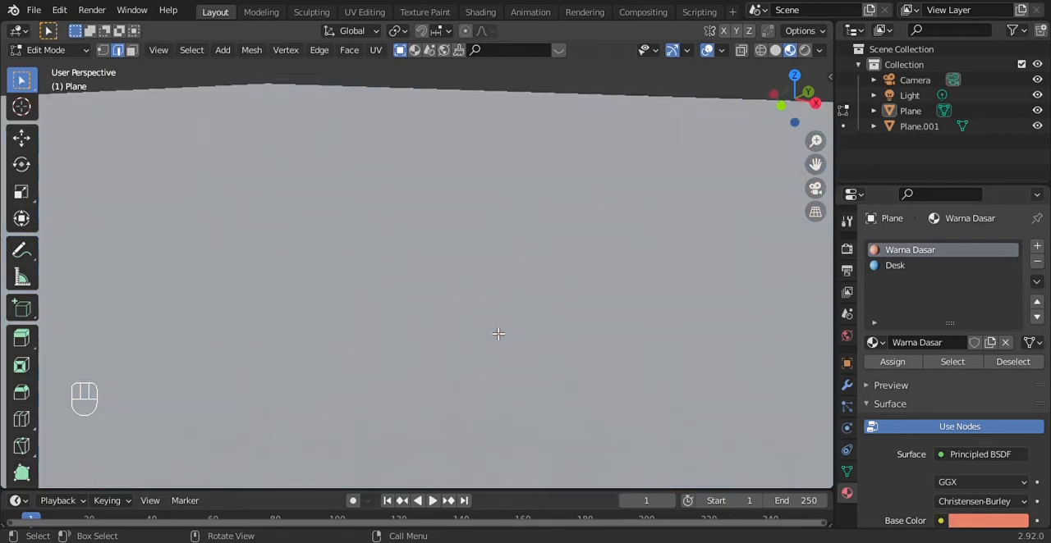
scroll(497, 331, down, 6)
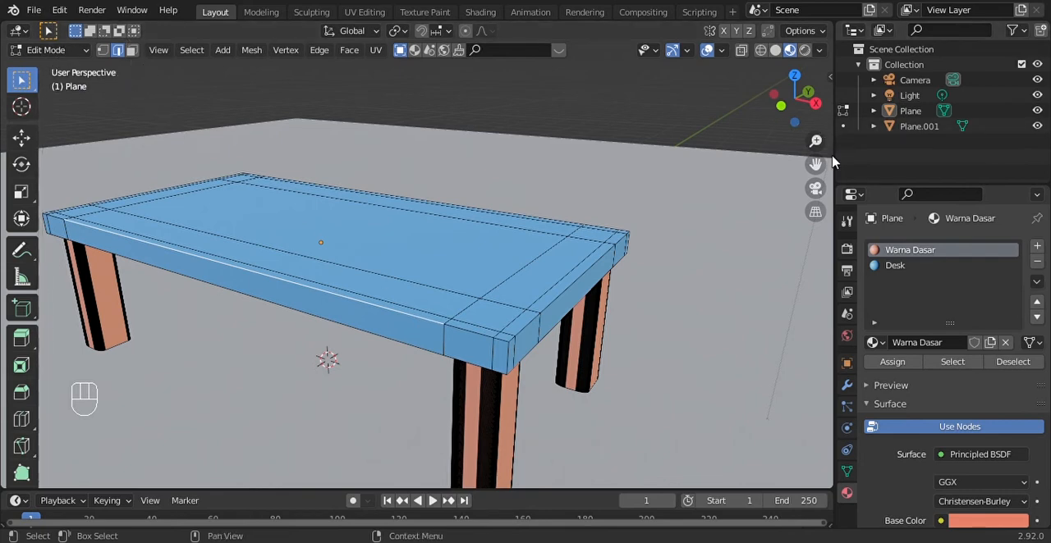
drag(815, 165, 854, 163)
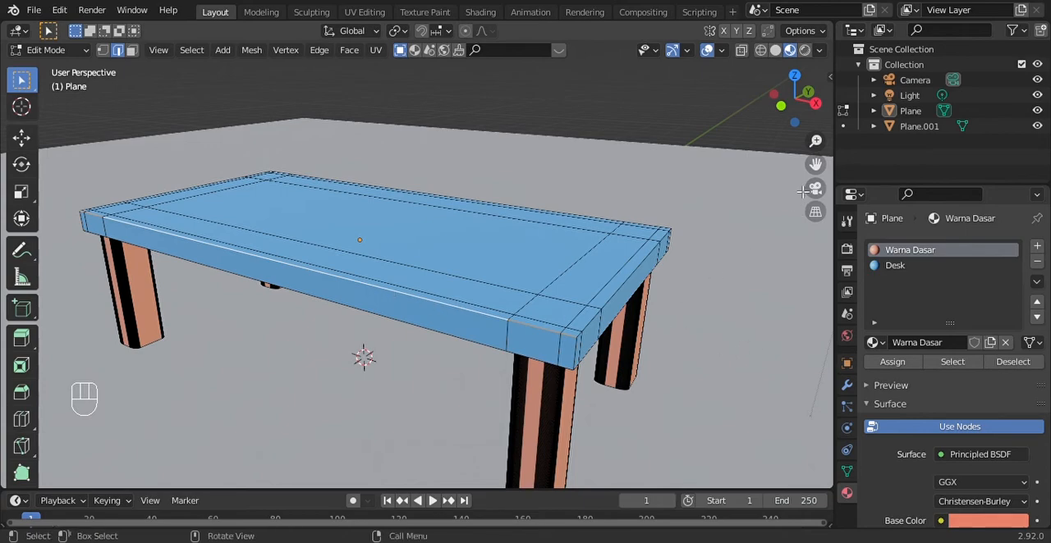
alt+drag(795, 99, 675, 197)
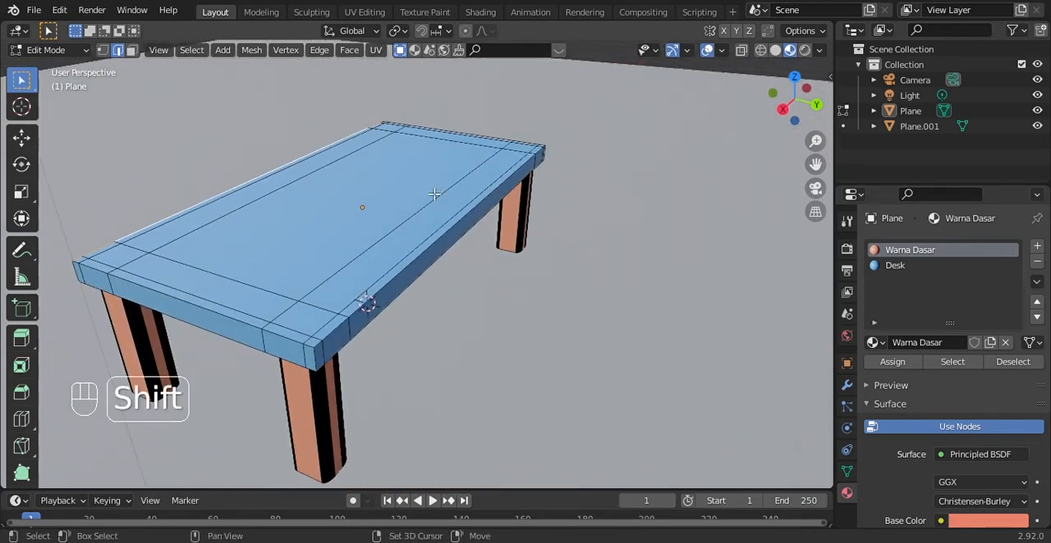
alt+shift+click(336, 336)
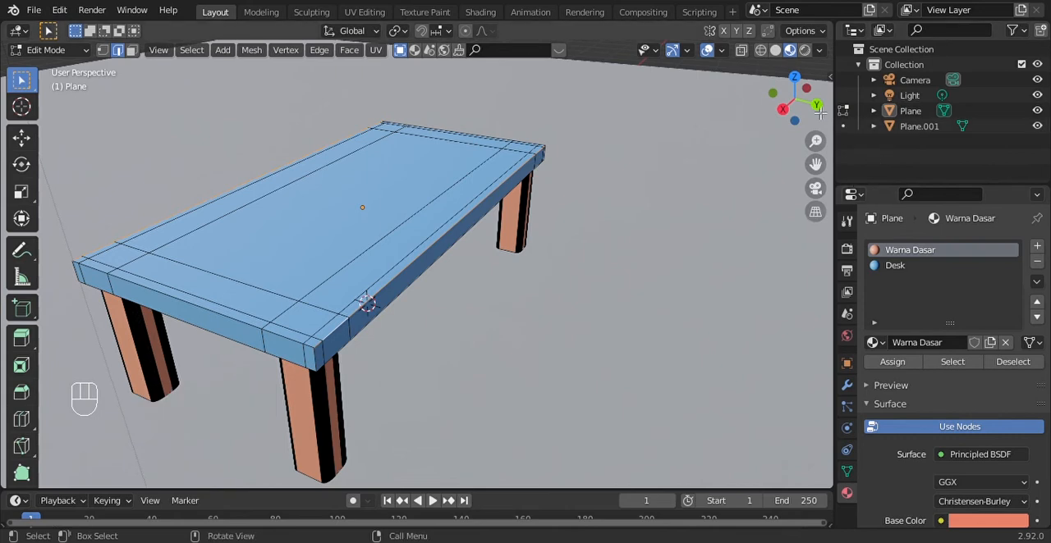
middle_drag(367, 303, 595, 295)
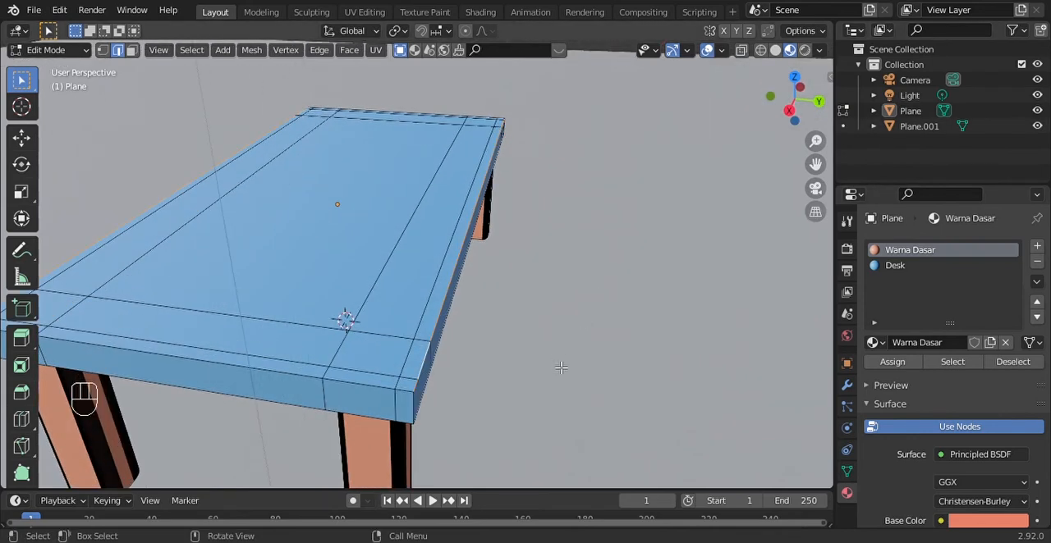
Bevel the selected tabletop edges about 0.049 m wide with 81 segments and return to Object Mode
key(ctrl+b)
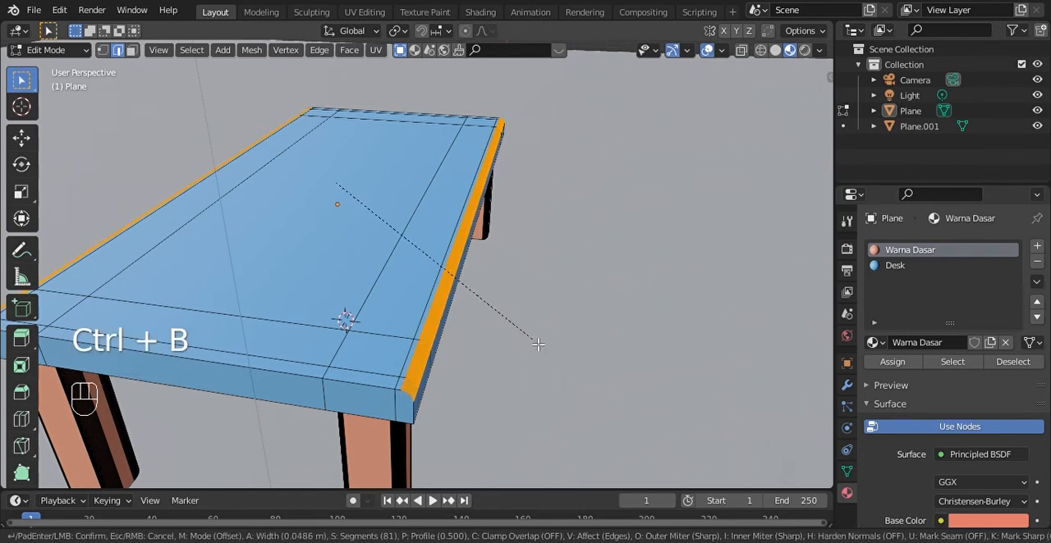
click(536, 346)
key(Tab)
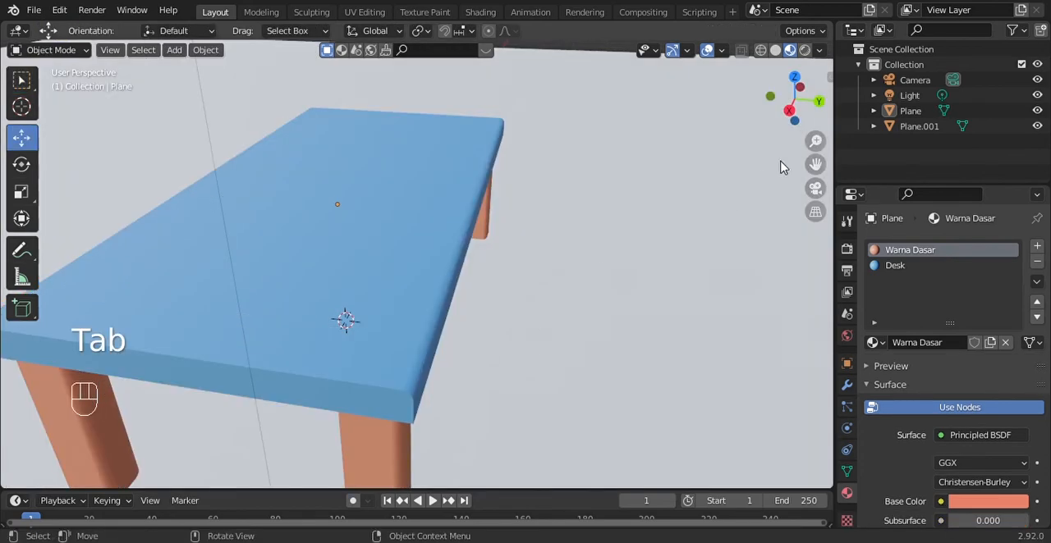
Switch the viewport to rendered shading with the whole table, floor and camera in view
drag(824, 87, 777, 105)
scroll(488, 224, down, 7)
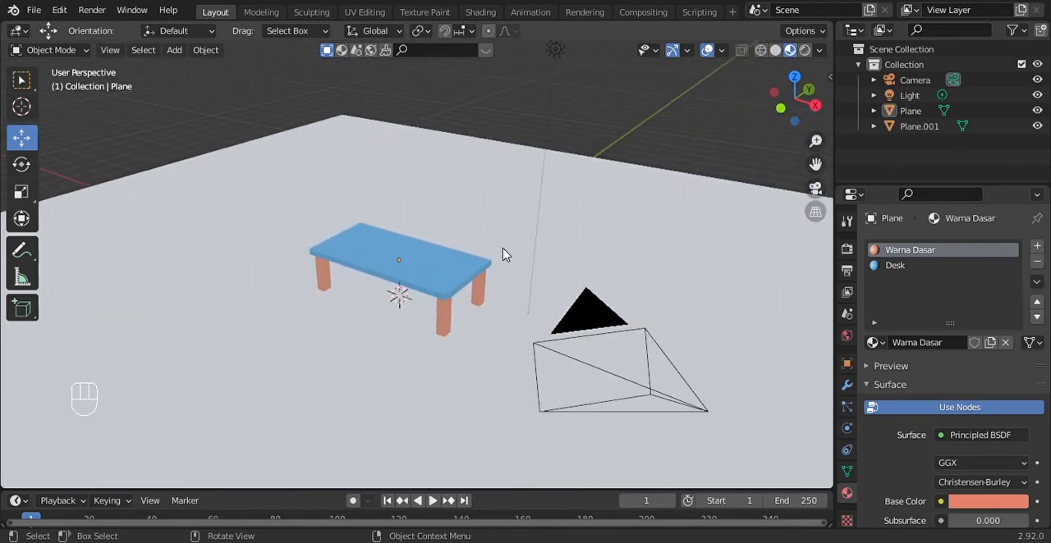
click(804, 50)
mouse_move(792, 97)
mouse_down()
mouse_move(607, 97)
mouse_move(525, 83)
mouse_move(788, 127)
mouse_move(788, 107)
mouse_up()
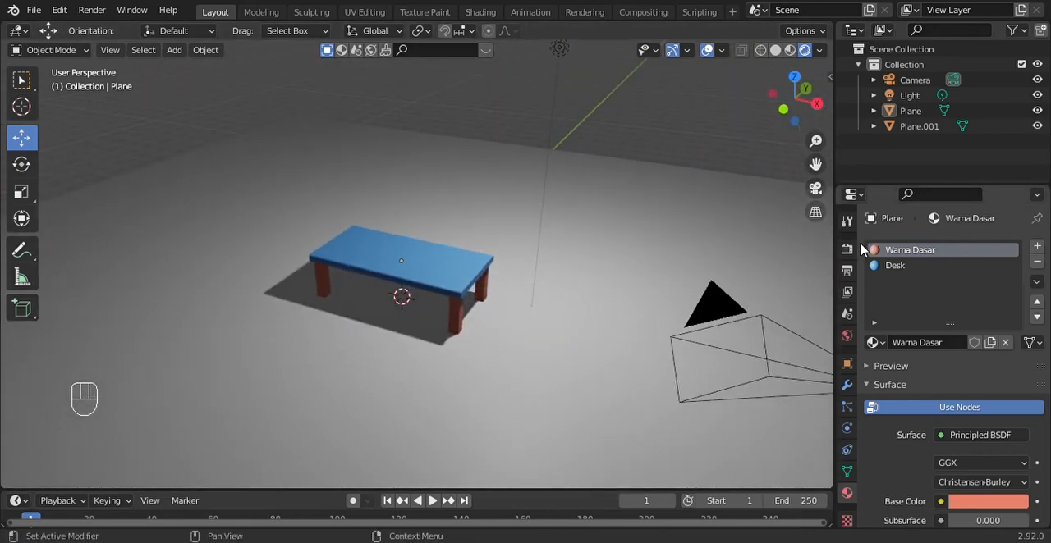
Try the Cycles render engine on the scene and switch back to Eevee
click(846, 248)
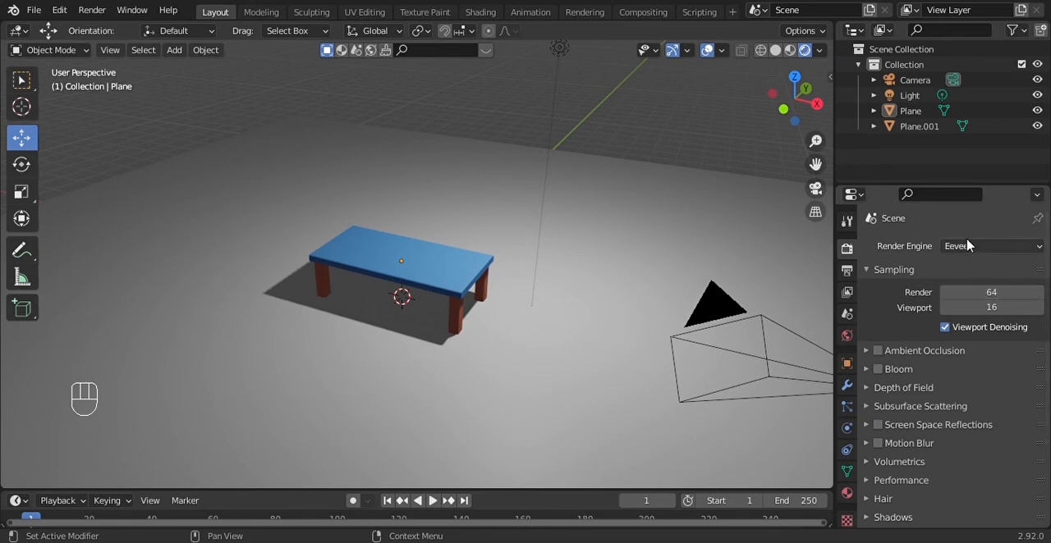
click(975, 246)
click(977, 300)
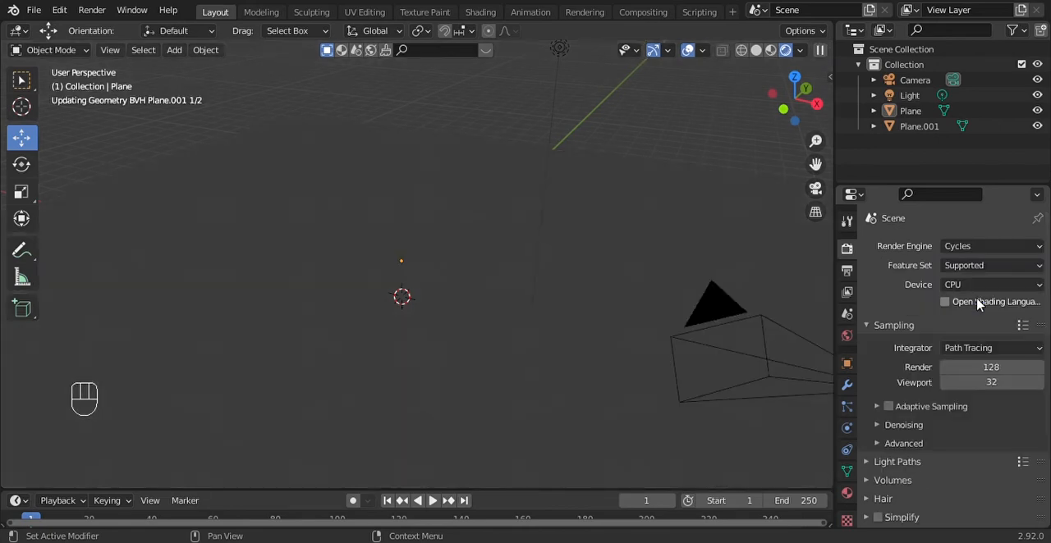
click(969, 247)
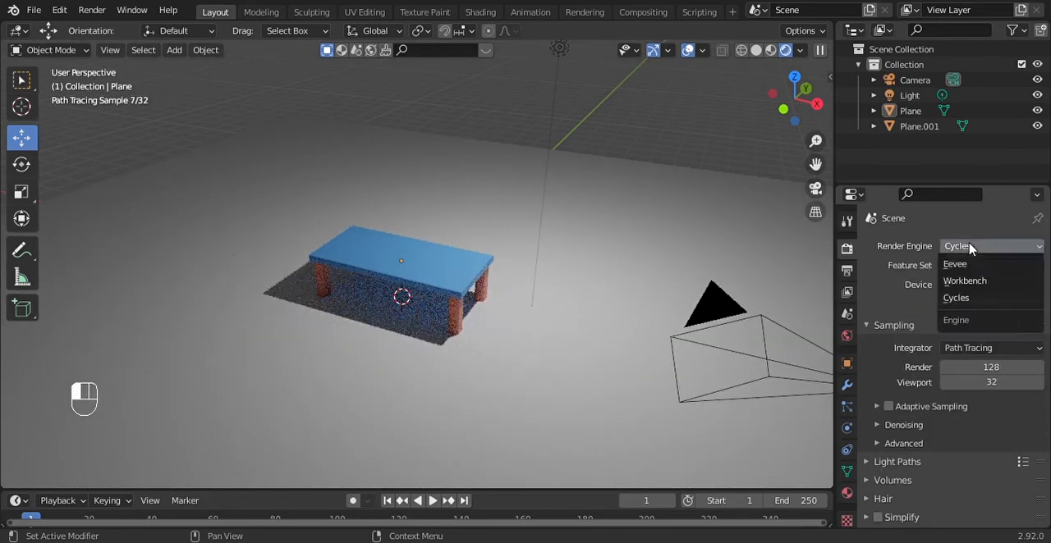
click(969, 266)
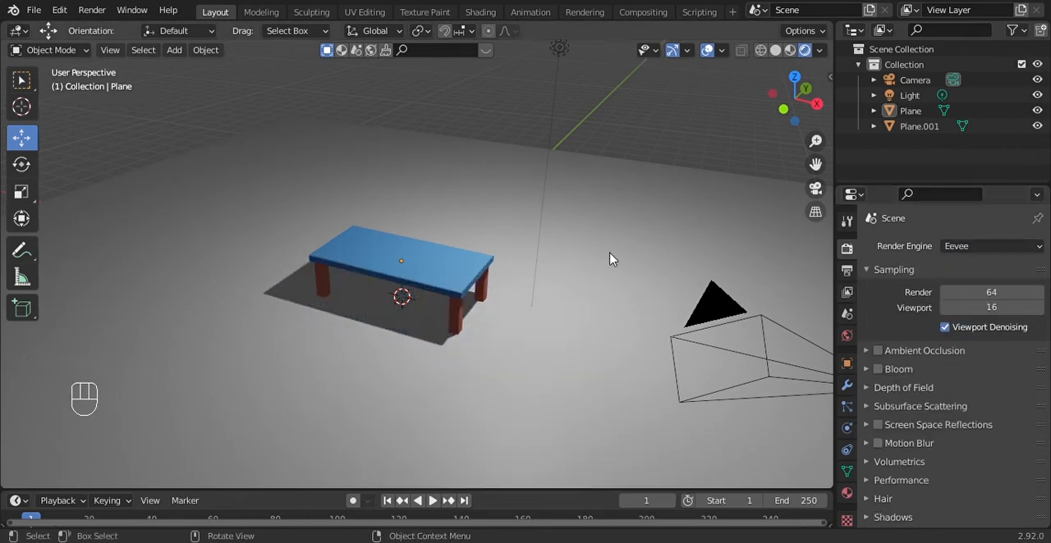
Examine the rendered table, its shadow and the light's placement from several distances and angles
scroll(617, 280, up, 4)
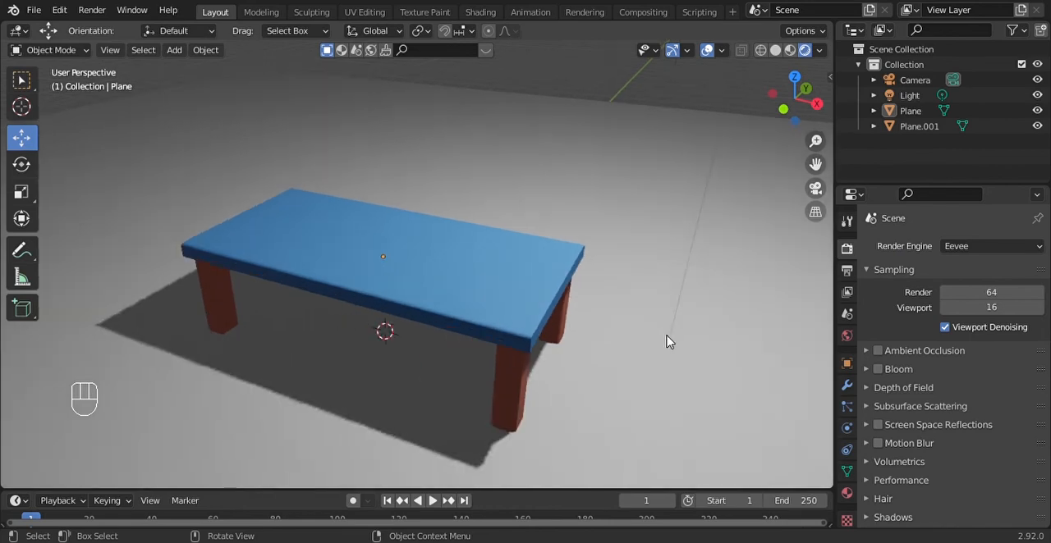
scroll(673, 329, down, 2)
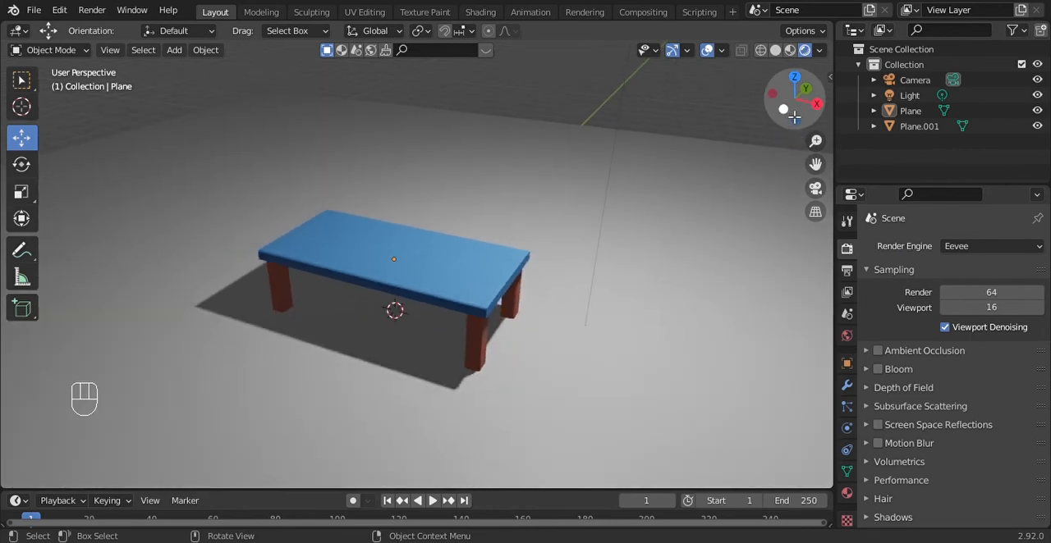
drag(788, 109, 787, 89)
scroll(726, 204, down, 4)
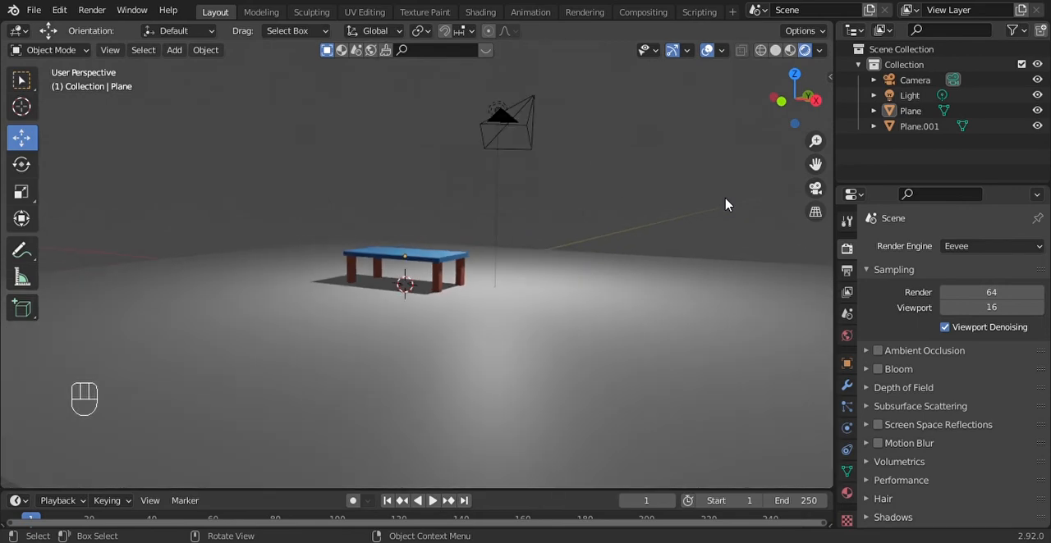
scroll(725, 204, up, 1)
scroll(665, 156, up, 1)
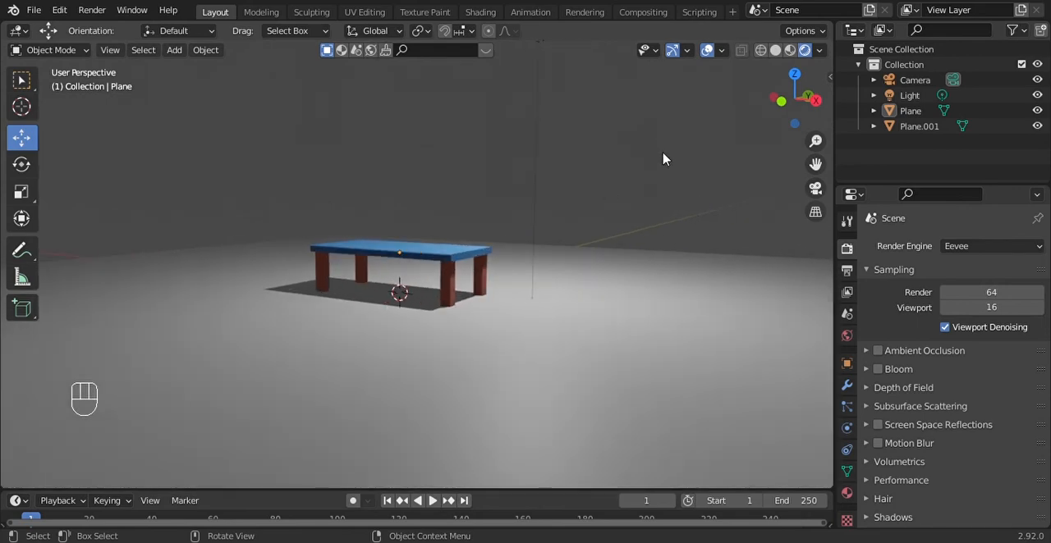
scroll(664, 159, down, 2)
drag(807, 124, 803, 120)
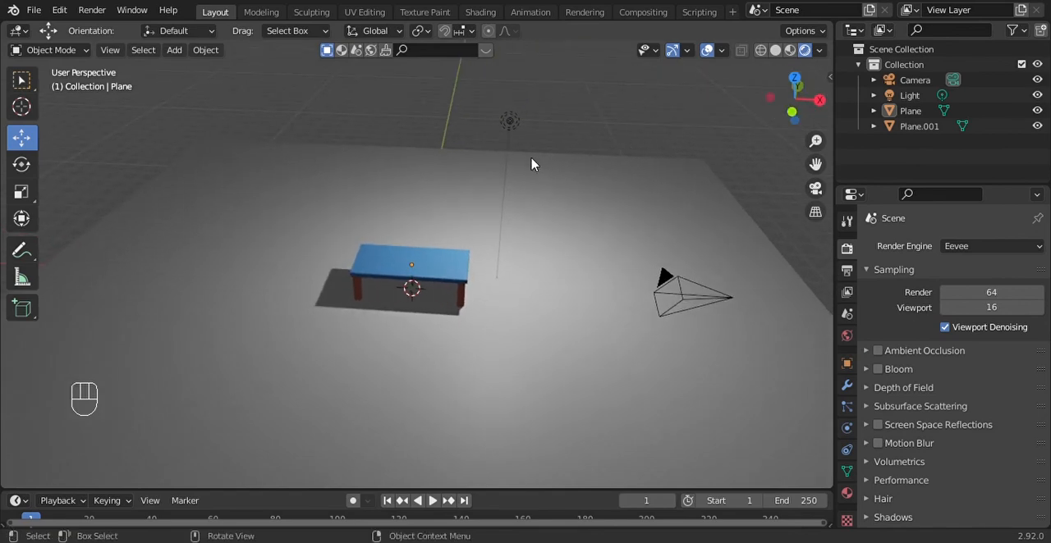
Duplicate the point light, move the copy about 6.6 m in the negative X direction, and deselect it
click(509, 123)
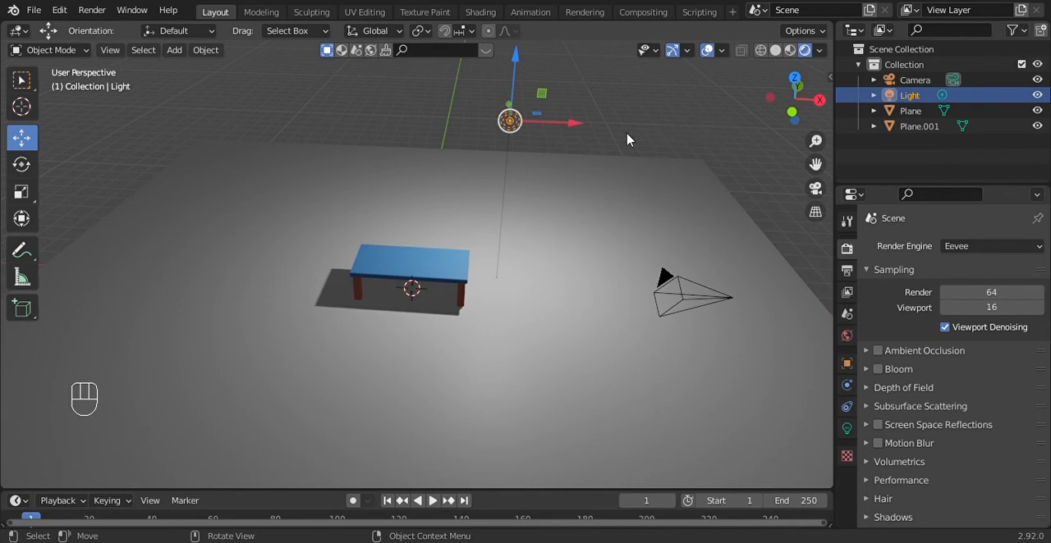
key(shift)
key(shift+d)
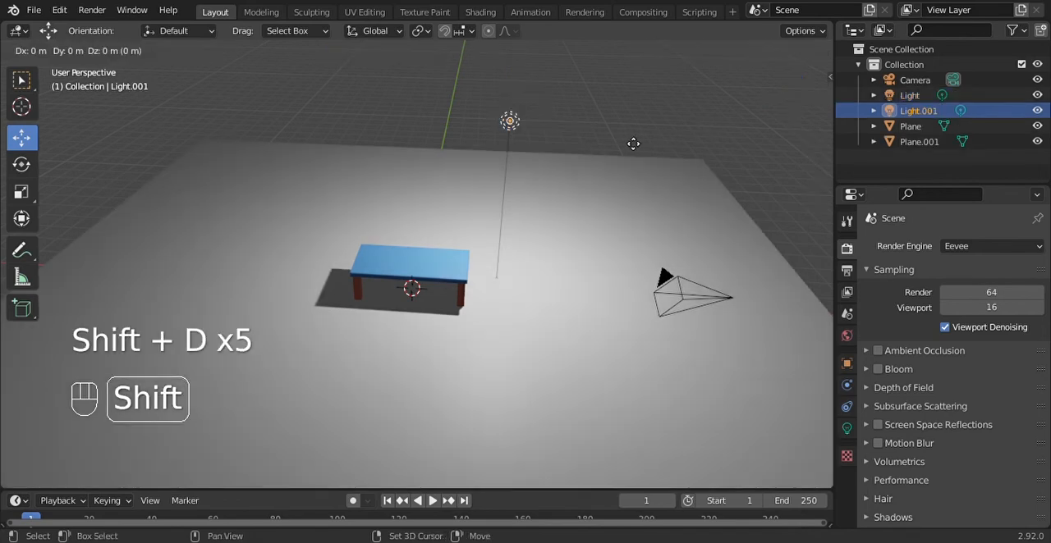
key(x)
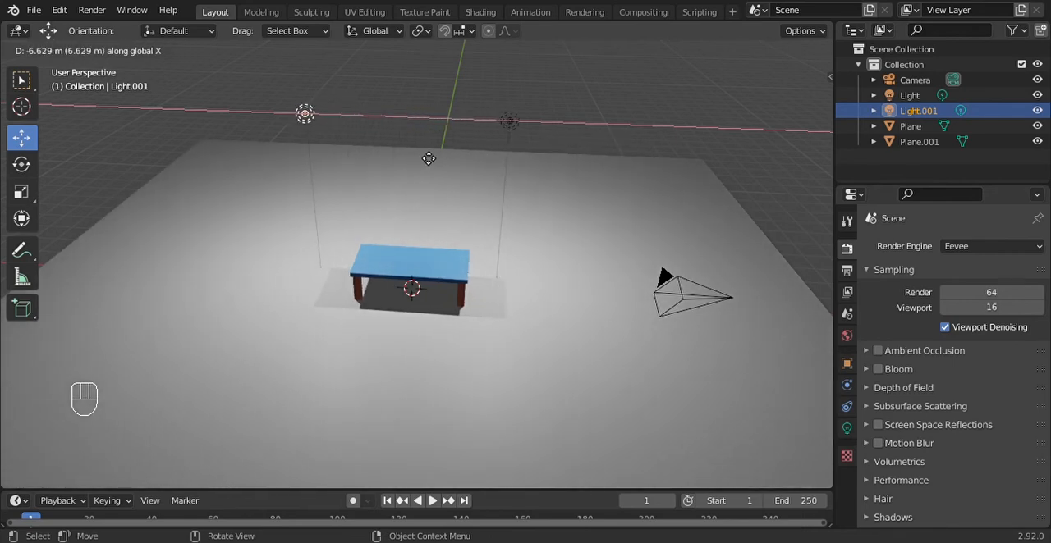
click(427, 159)
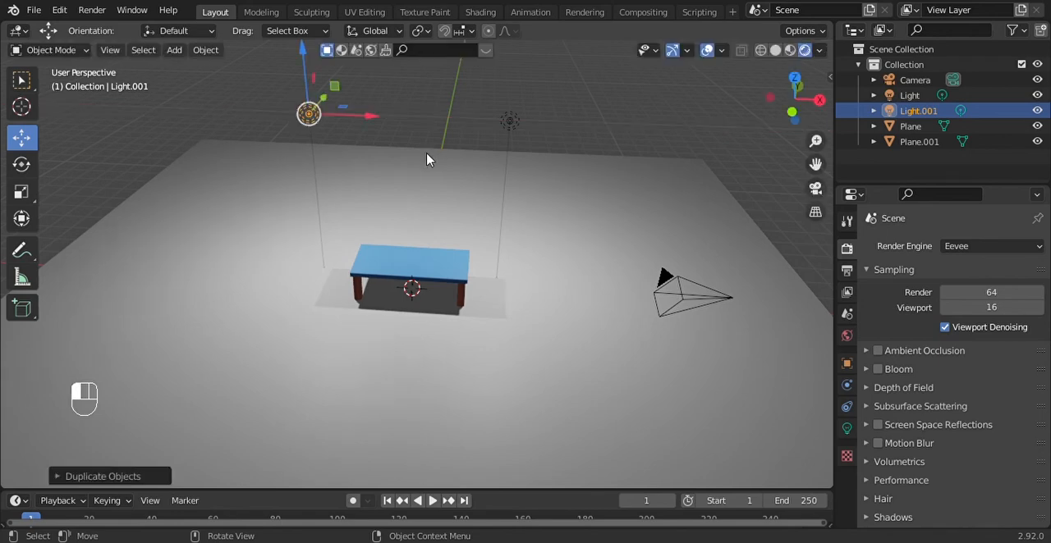
click(569, 132)
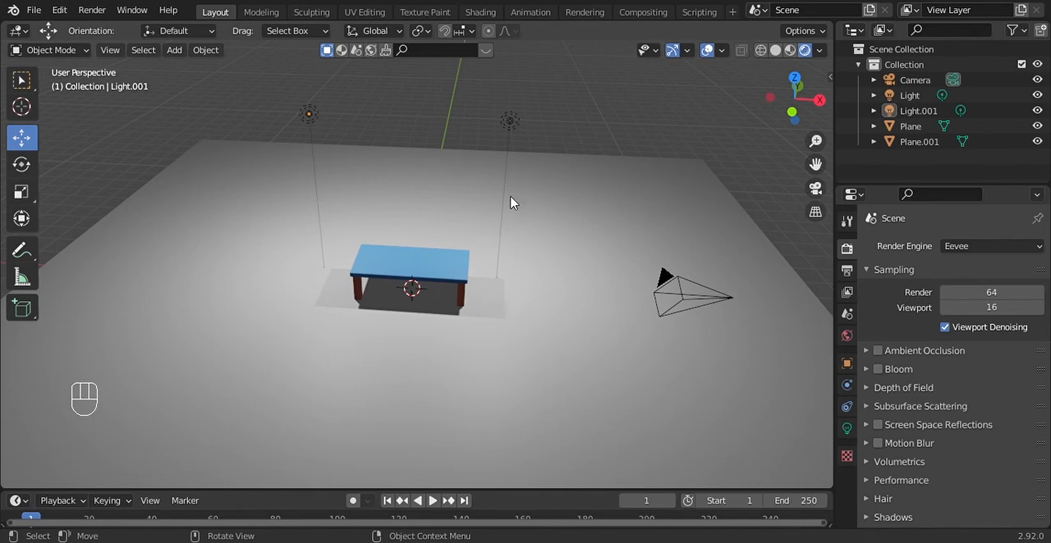
click(333, 302)
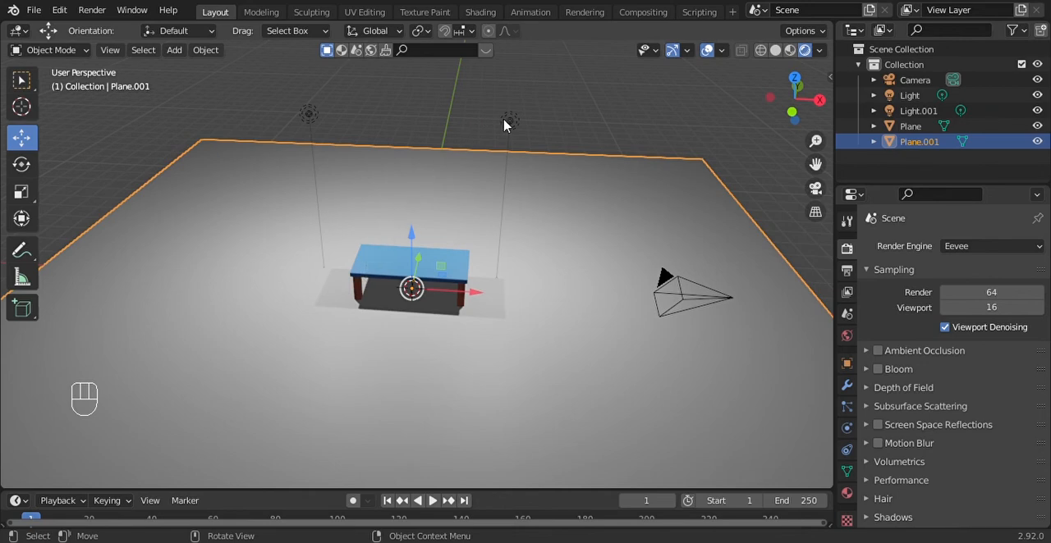
click(509, 121)
click(485, 316)
Select the duplicated light on the other side of the table and disable its shadow
click(309, 117)
scroll(609, 283, up, 2)
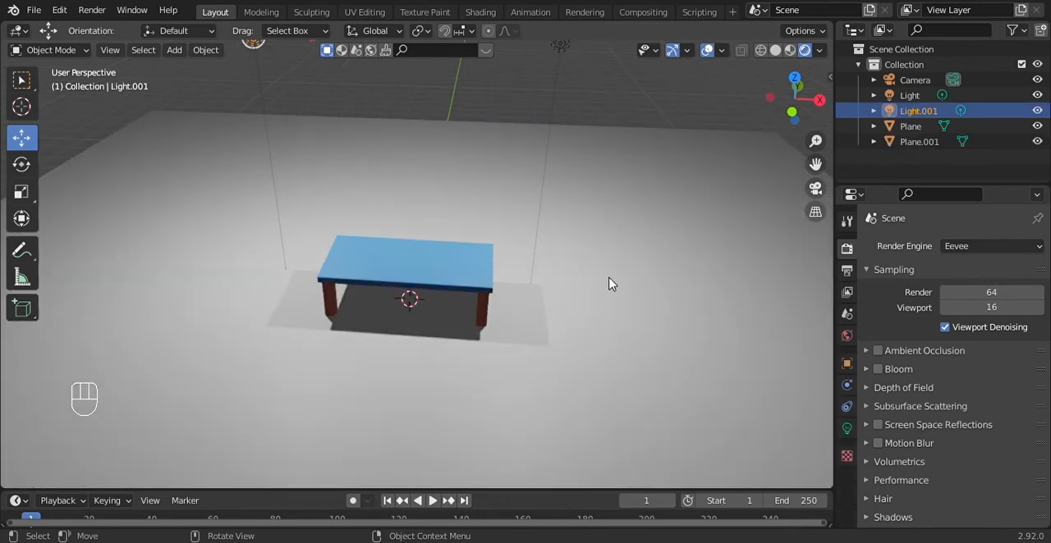
scroll(665, 283, down, 2)
drag(778, 113, 797, 123)
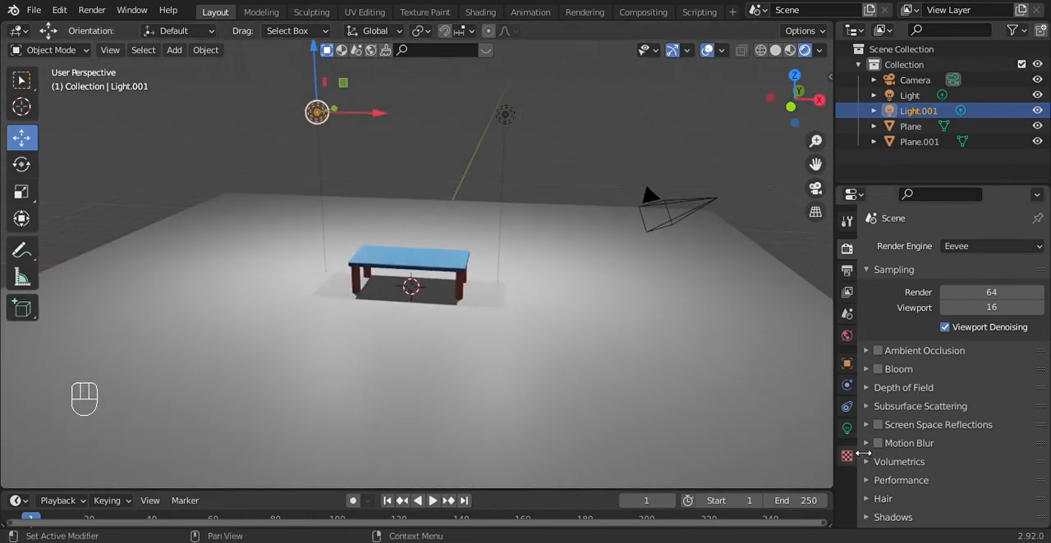
click(846, 428)
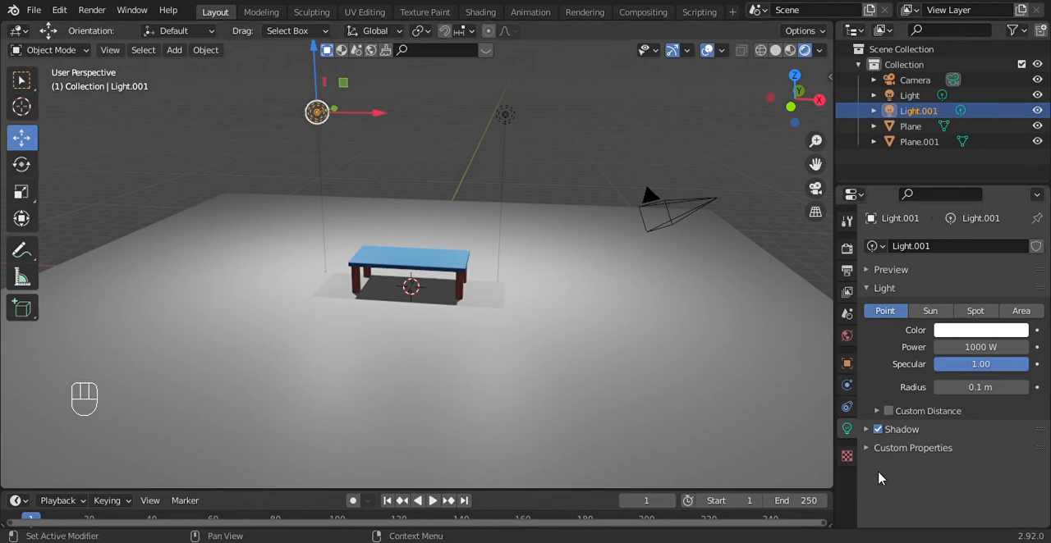
click(877, 429)
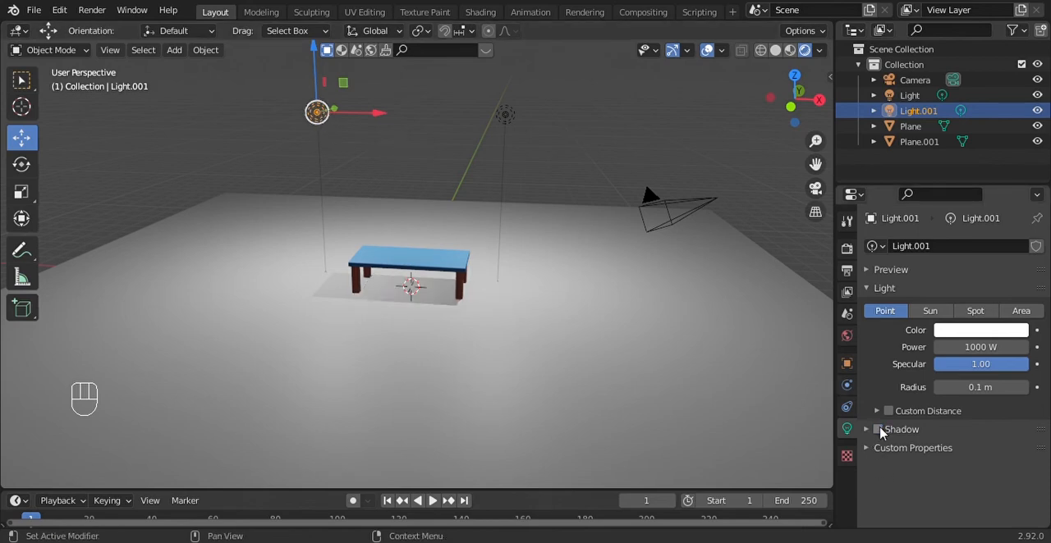
click(877, 429)
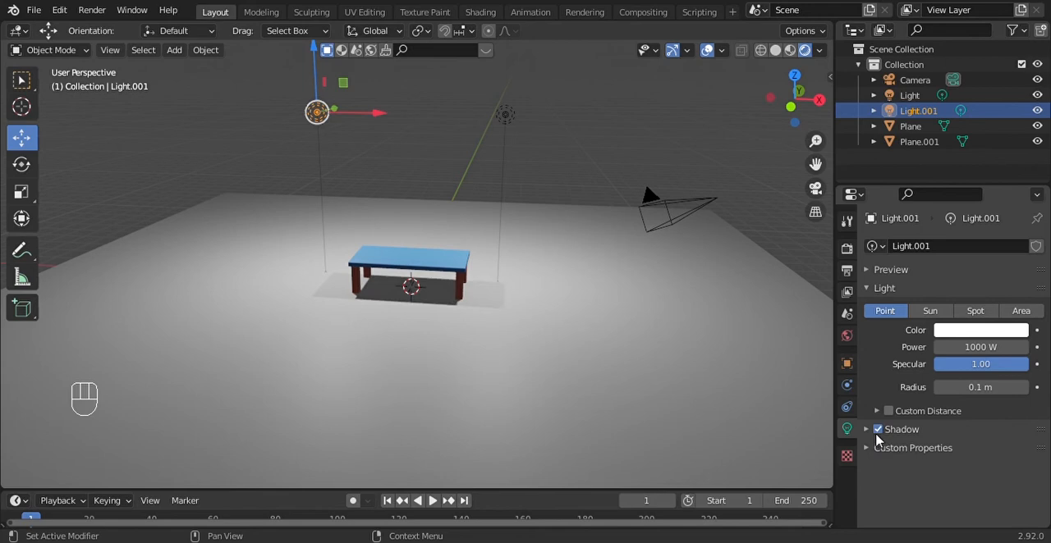
click(876, 433)
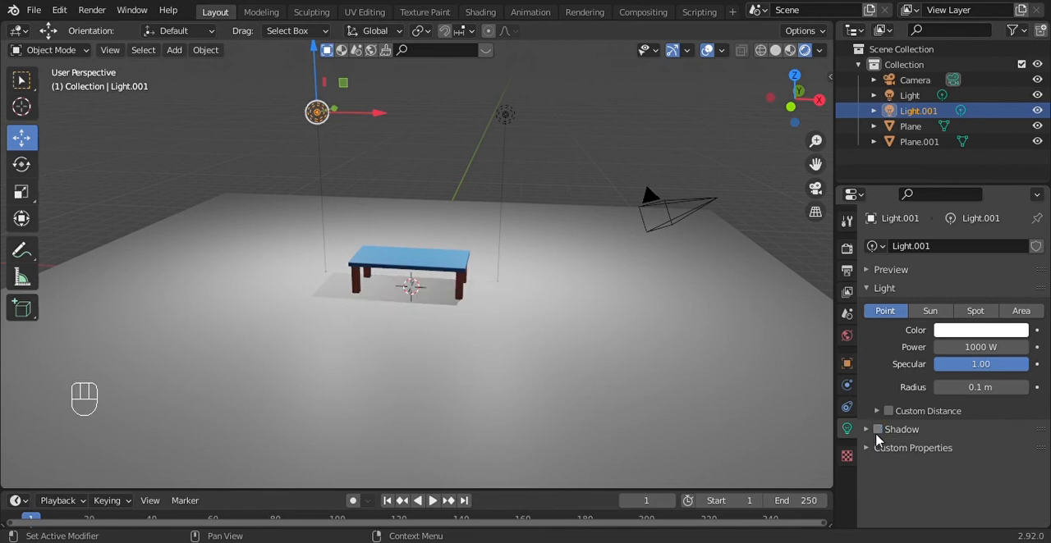
Try the original light with its shadow disabled and enable the shadow again
click(509, 123)
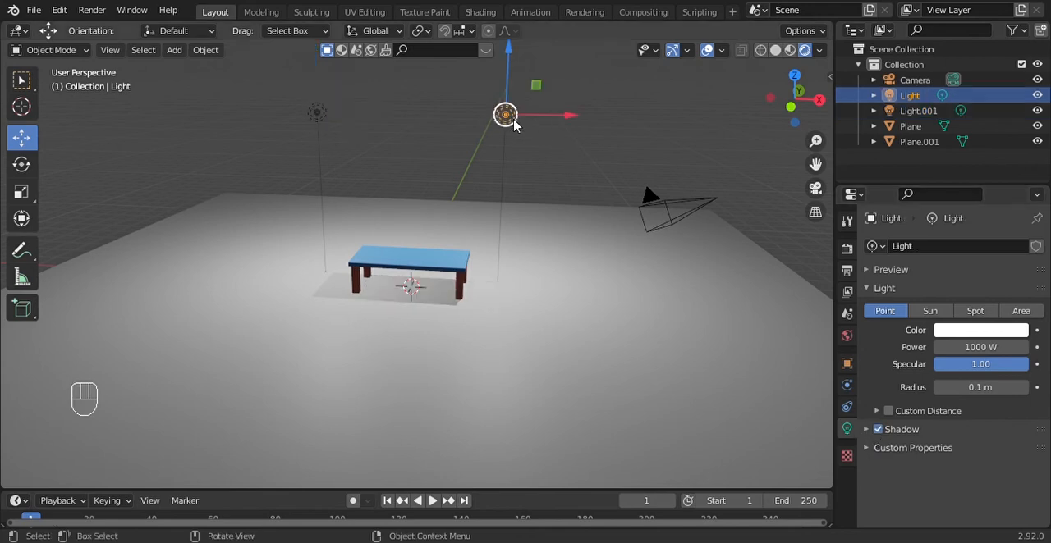
click(877, 430)
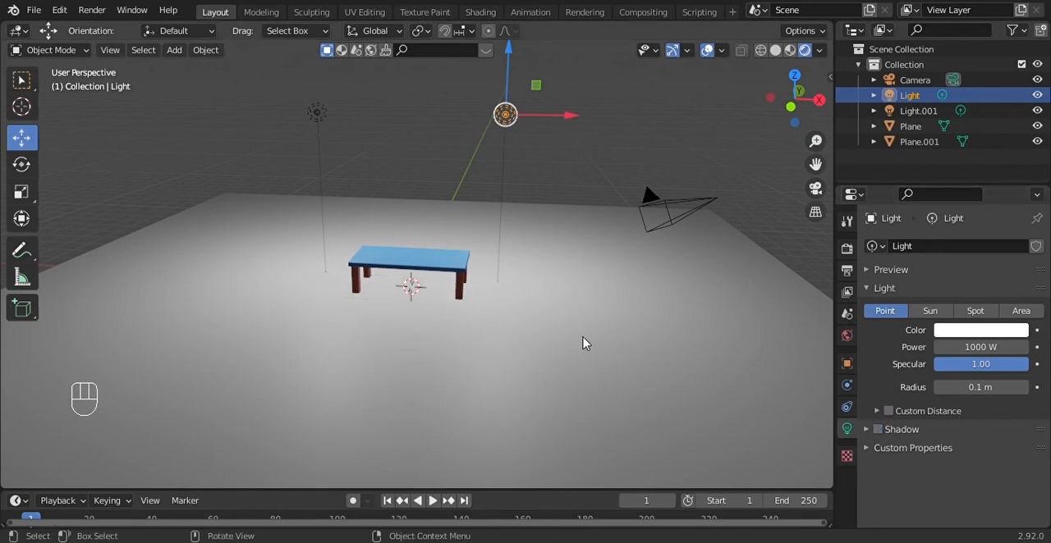
click(877, 430)
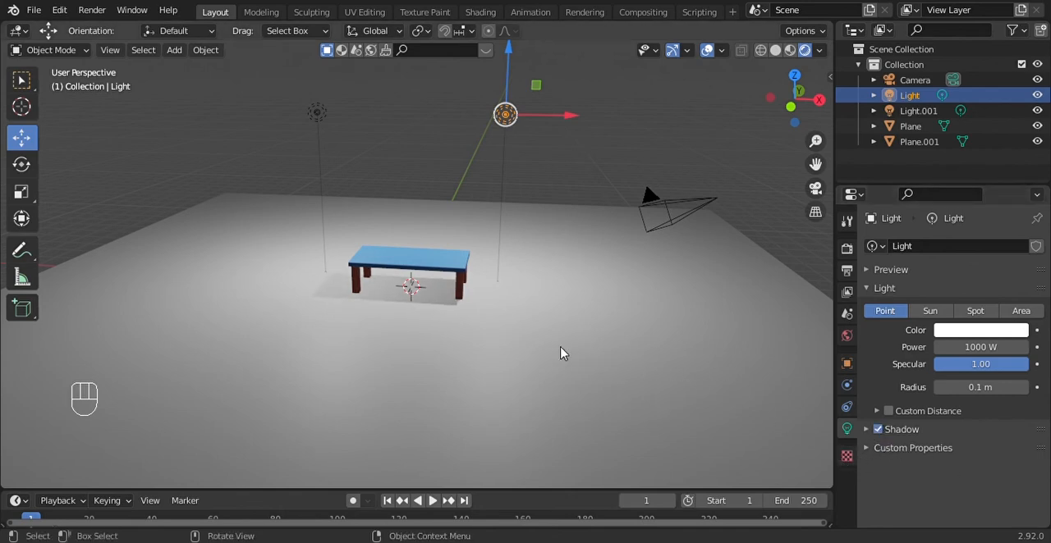
Deselect the light and examine the table's shadow and both light positions from several distances and angles
click(625, 147)
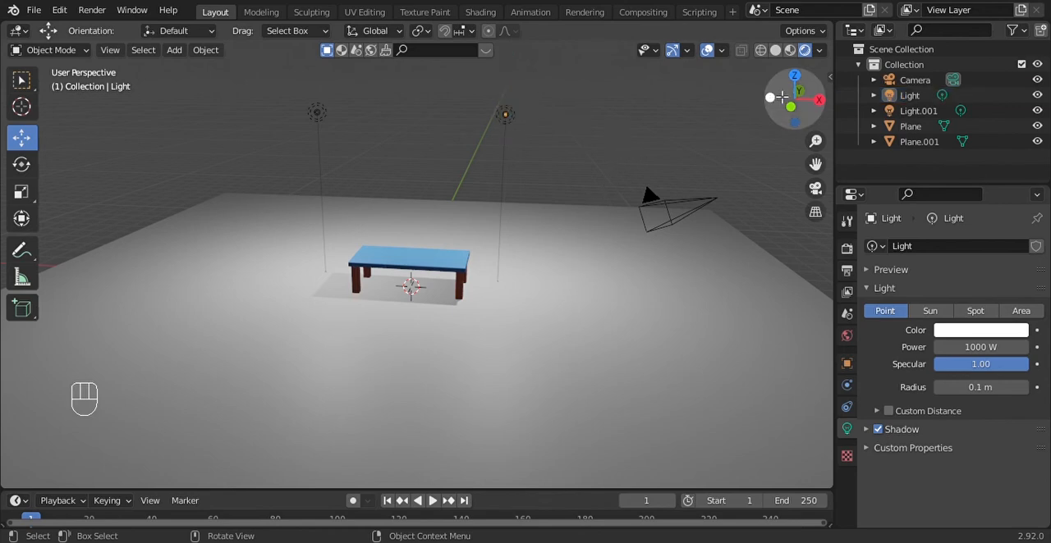
drag(781, 105, 793, 86)
scroll(614, 206, up, 3)
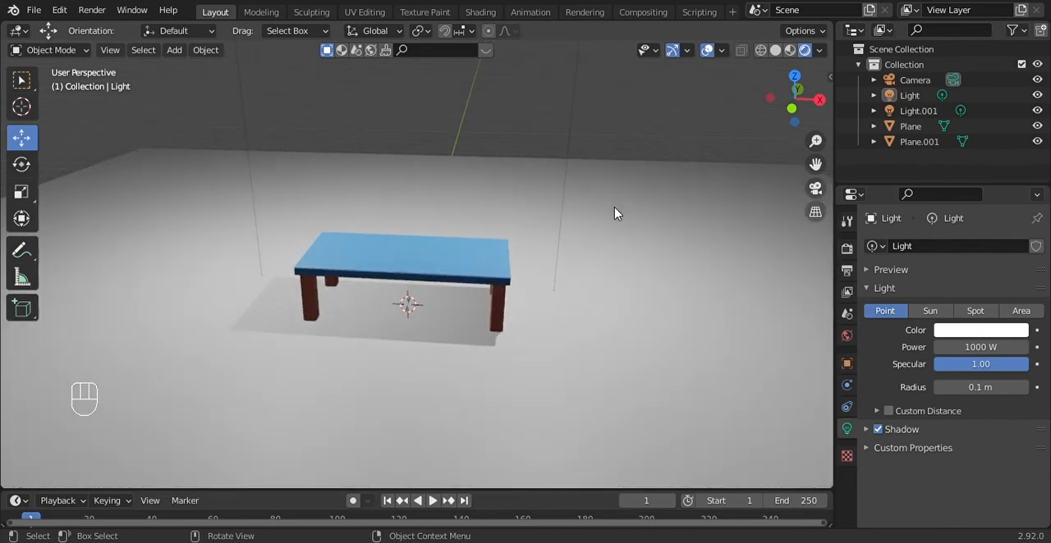
scroll(614, 208, down, 6)
scroll(631, 216, up, 3)
mouse_move(795, 105)
mouse_down()
mouse_move(793, 84)
mouse_move(793, 120)
mouse_up()
scroll(709, 253, up, 1)
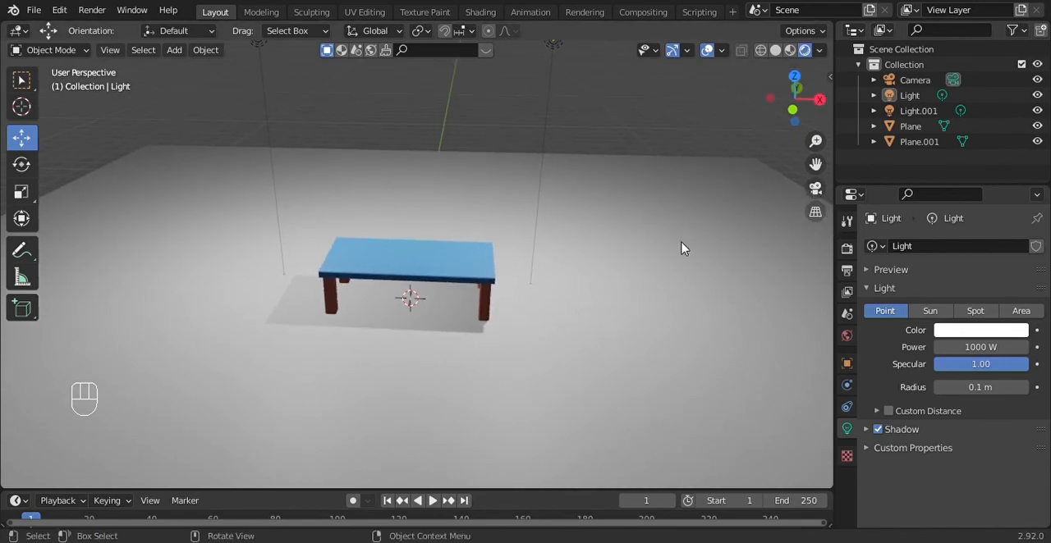
scroll(751, 186, down, 4)
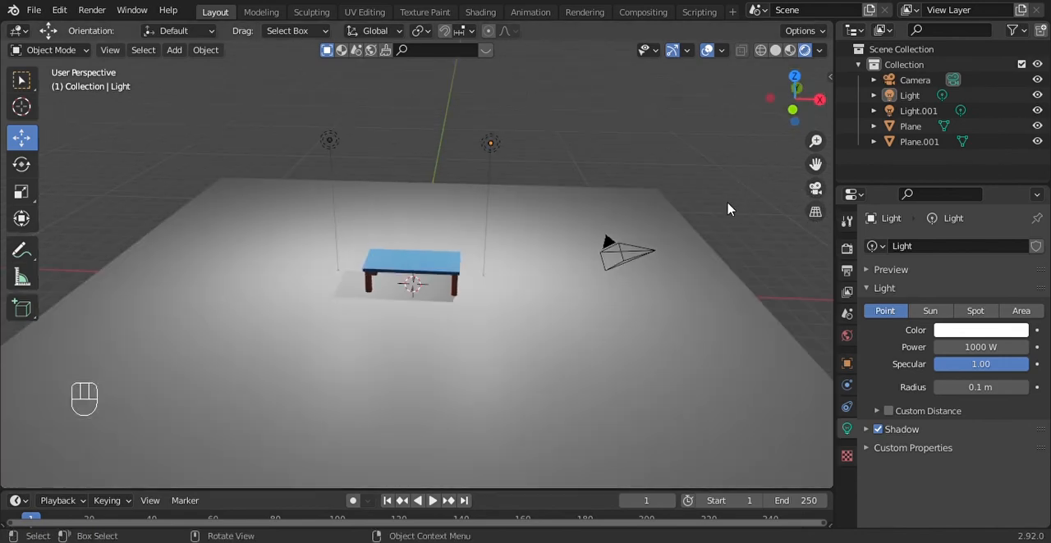
Select the camera, look through it, and enable the view locks To 3D Cursor and Camera to View
click(634, 259)
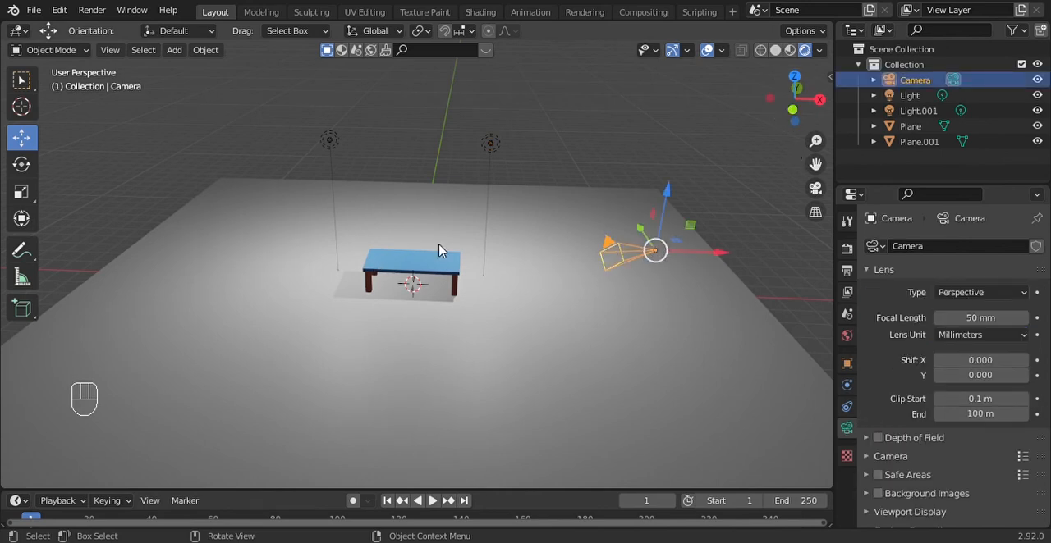
click(815, 189)
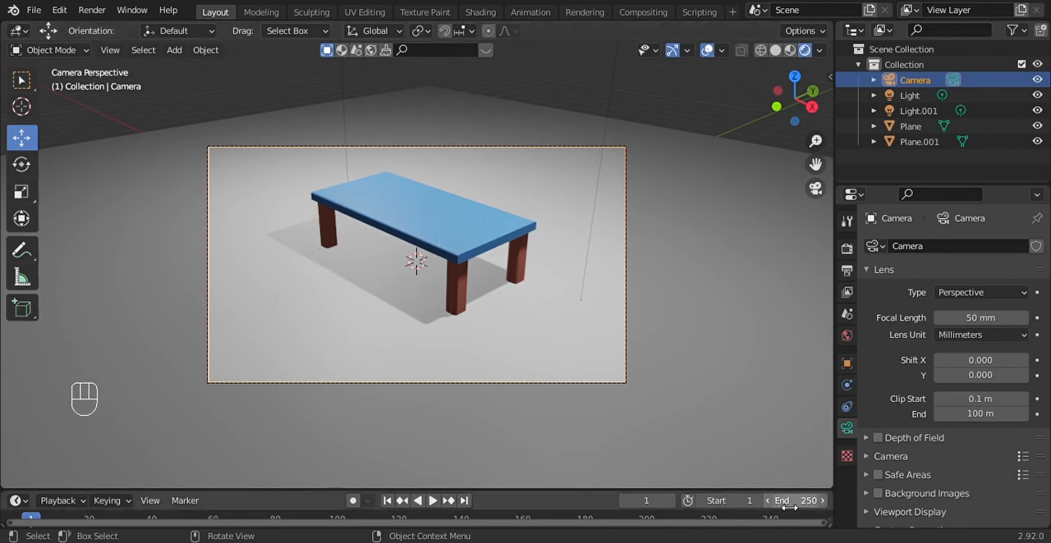
key(n)
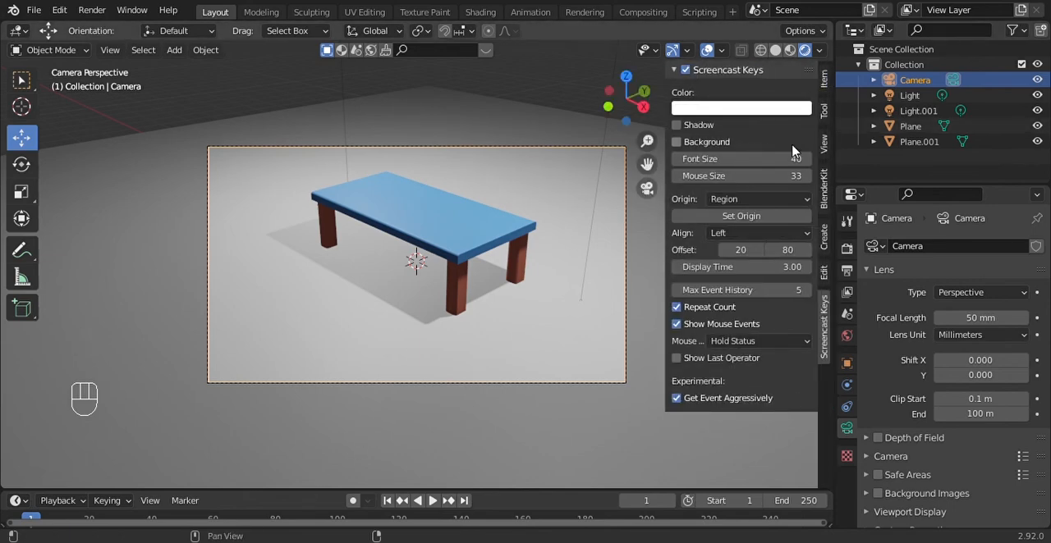
click(823, 142)
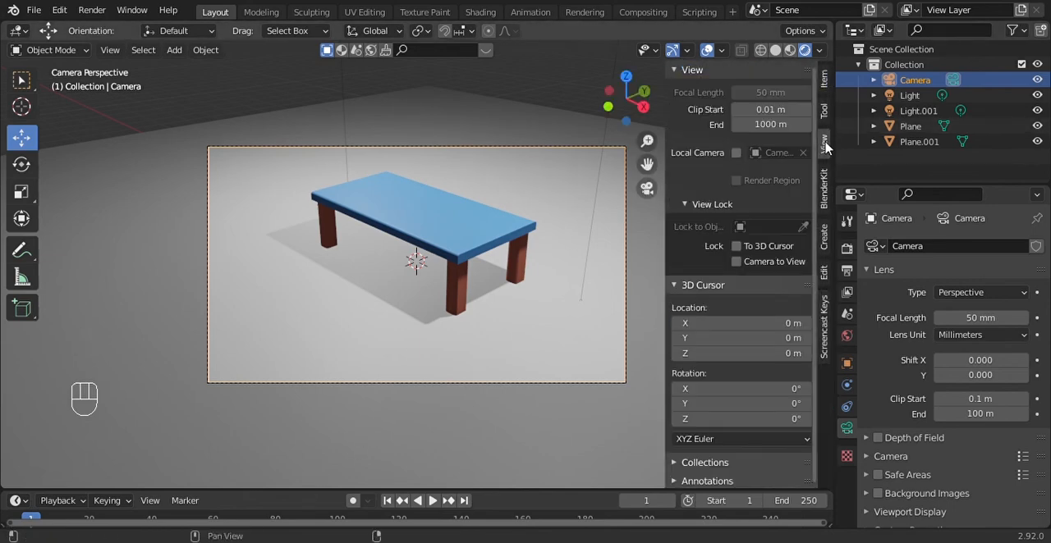
click(737, 247)
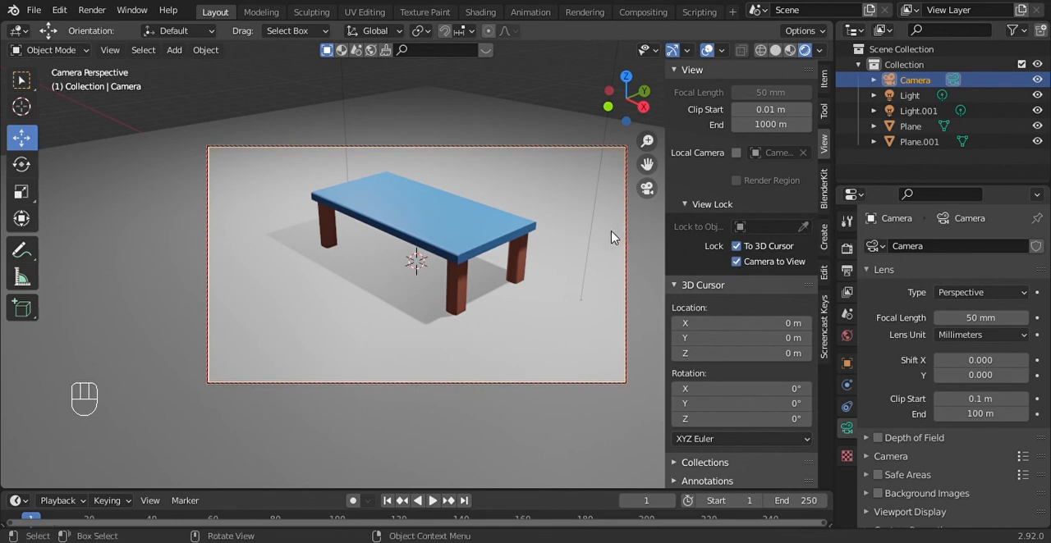
key(n)
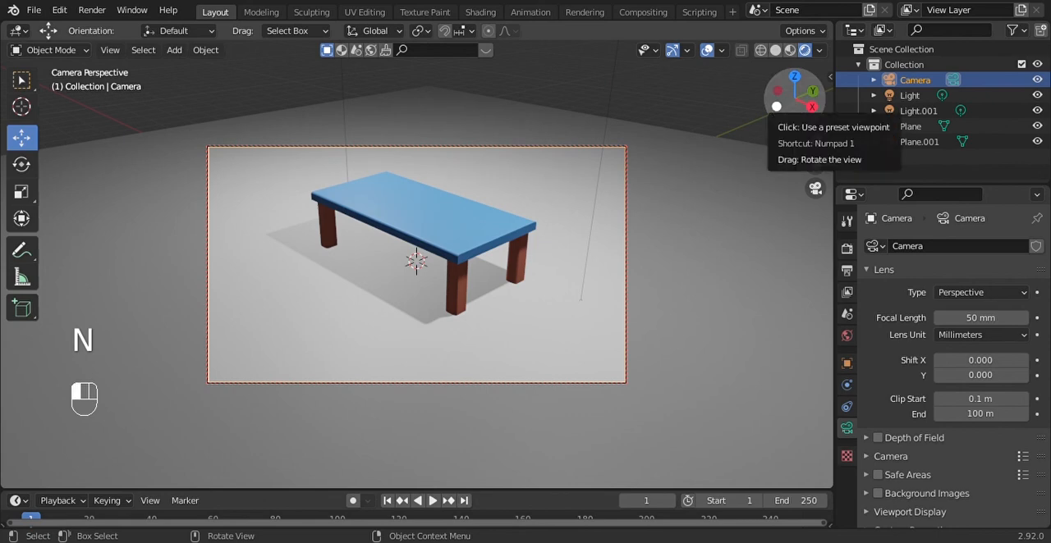
Orbit and pan the locked camera to frame the table from a slightly lower angle
drag(776, 108, 809, 106)
drag(816, 166, 823, 187)
drag(816, 110, 775, 118)
Try orbiting with Camera to View disabled, return to the camera view, and enable the lock again
key(n)
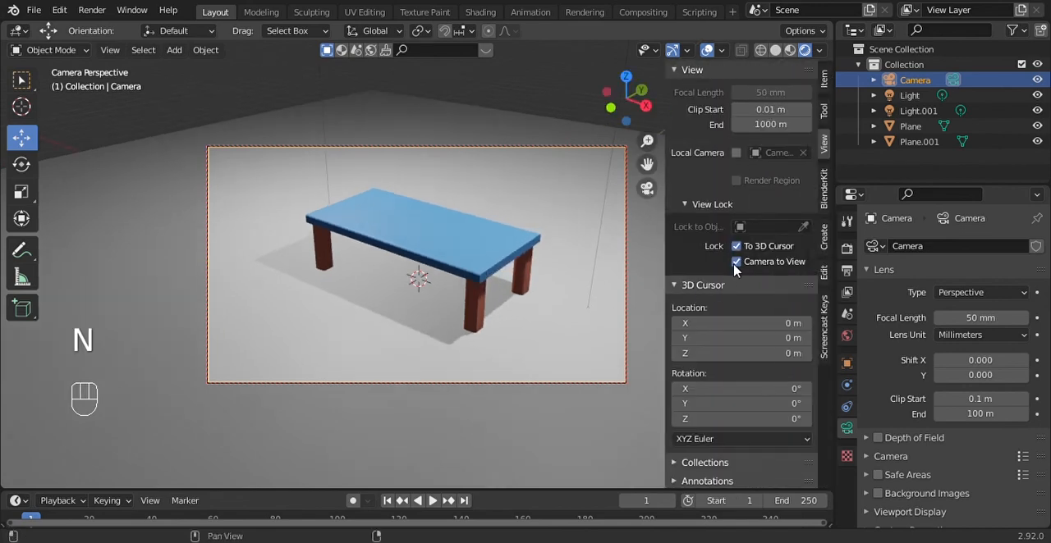
key(n)
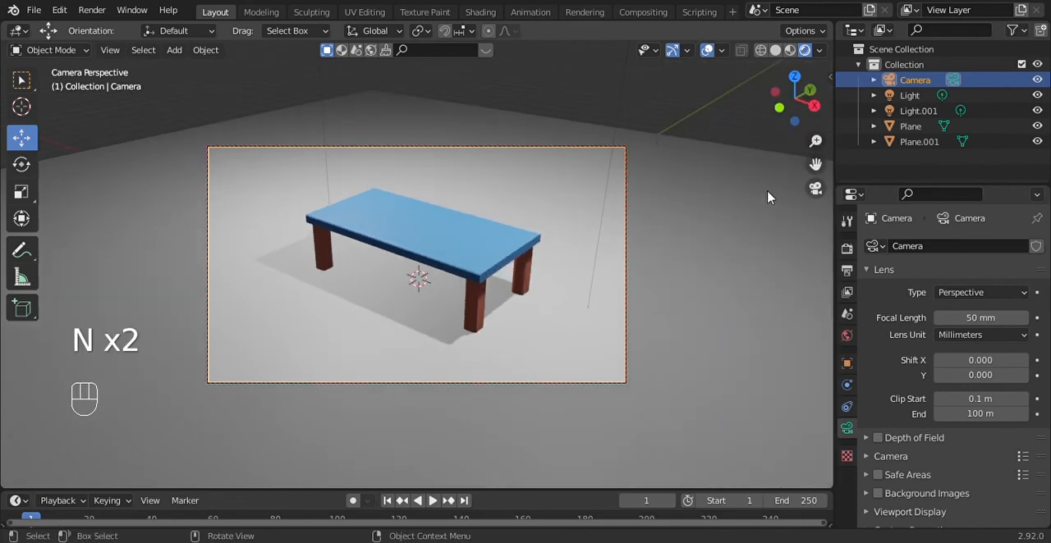
drag(788, 115, 818, 176)
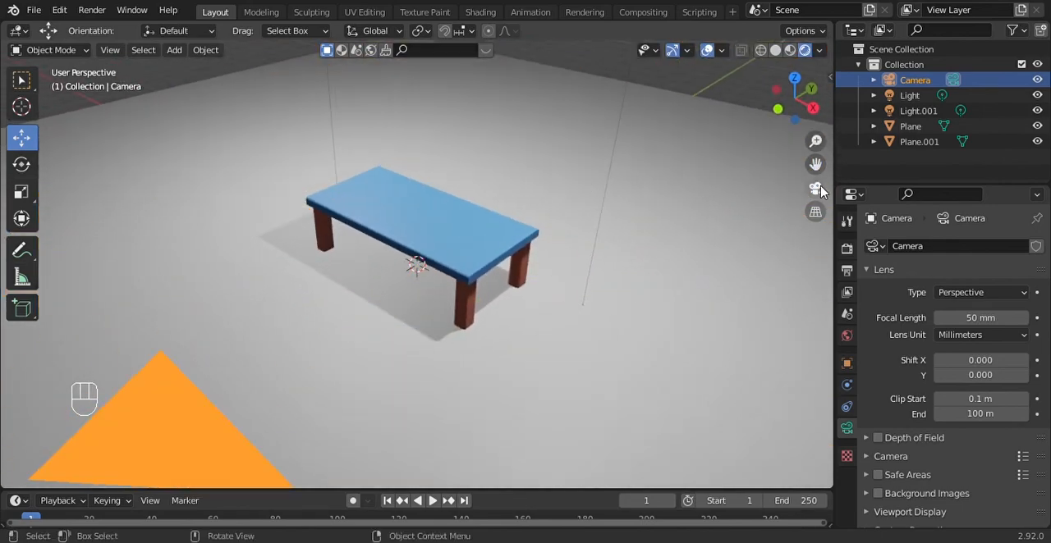
click(816, 189)
key(n)
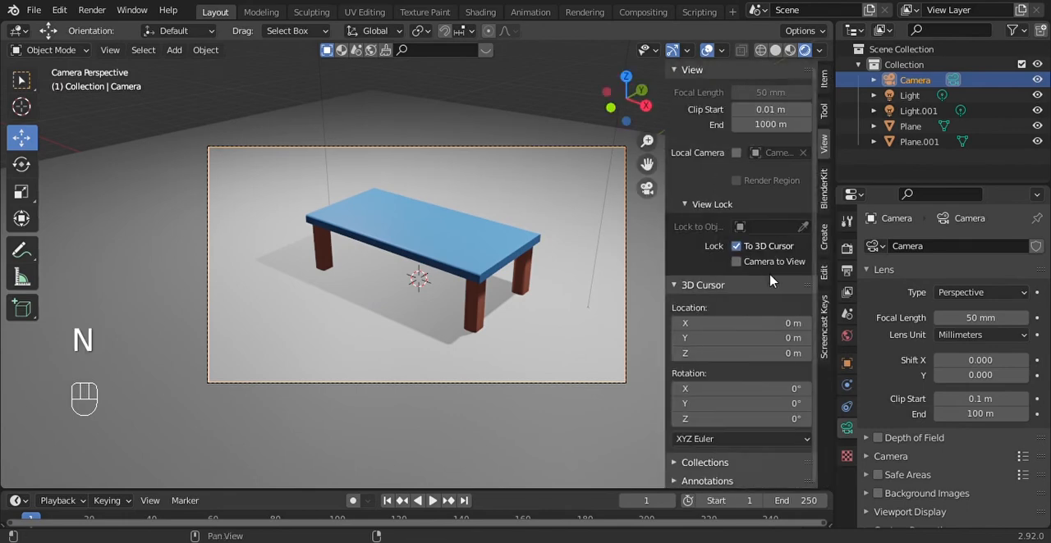
key(n)
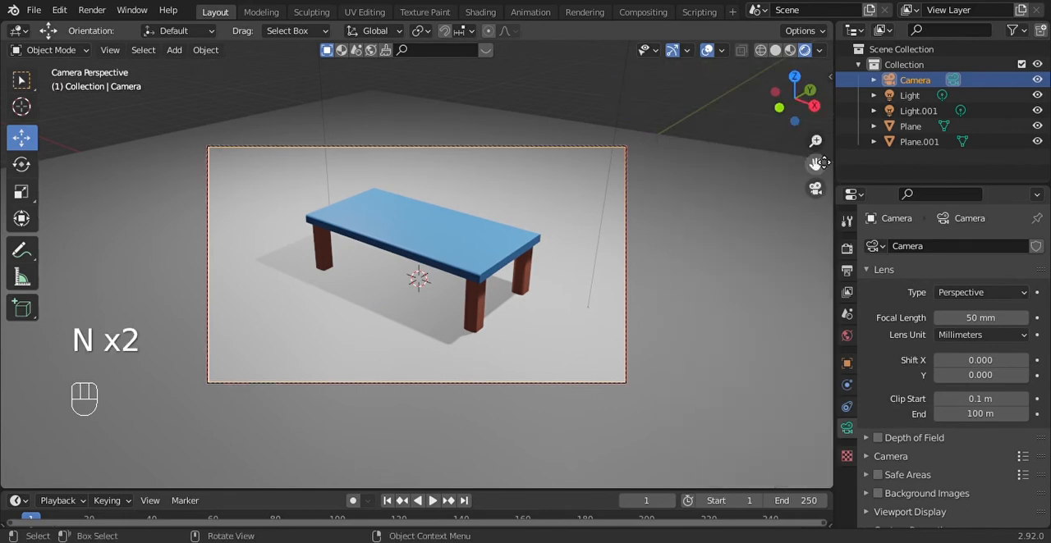
Reframe the camera with small zoom, pan and orbit adjustments so the whole table and its shadow fit inside the frame
drag(816, 142, 816, 107)
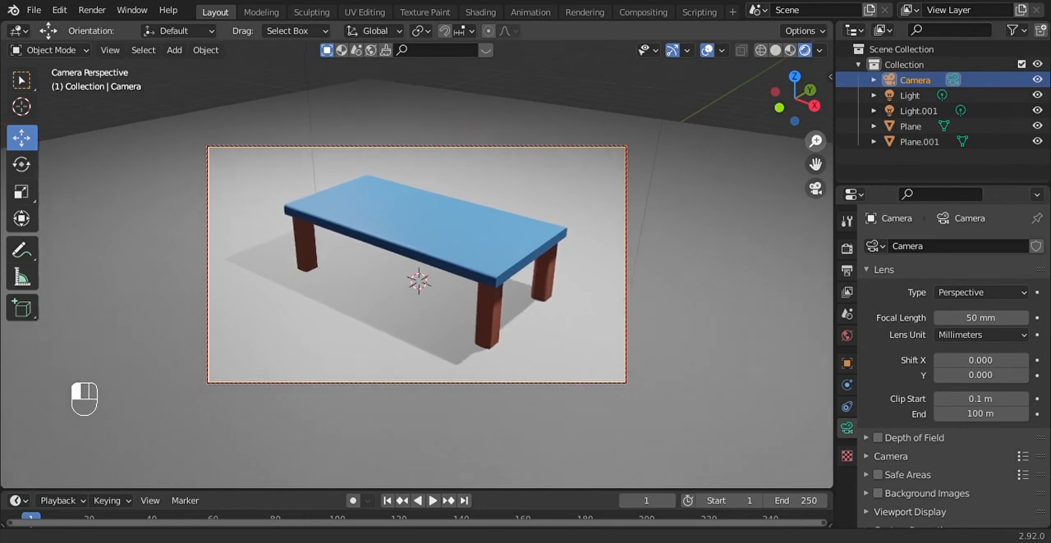
drag(816, 165, 821, 176)
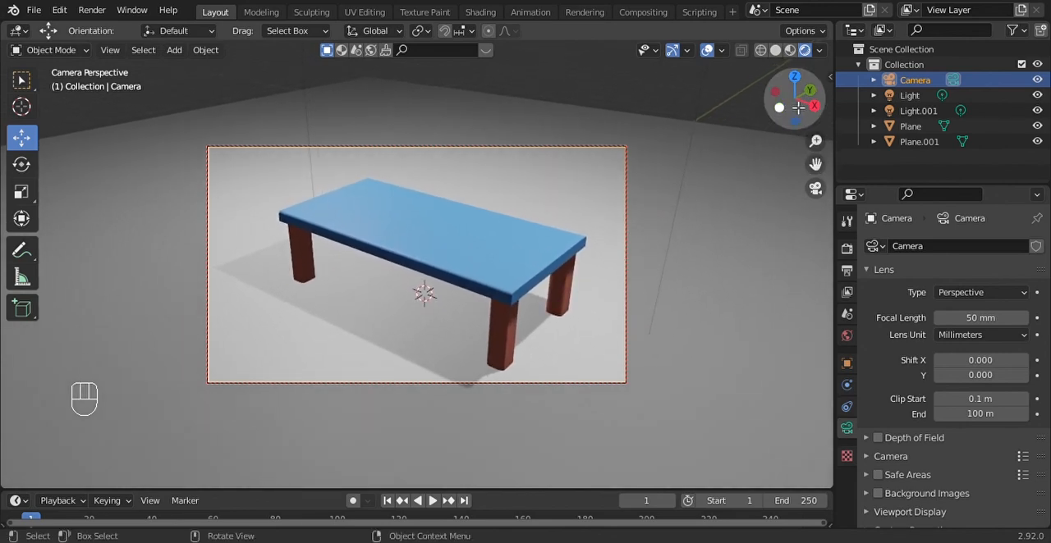
drag(799, 108, 764, 110)
drag(816, 166, 795, 164)
drag(804, 104, 839, 102)
drag(815, 142, 828, 173)
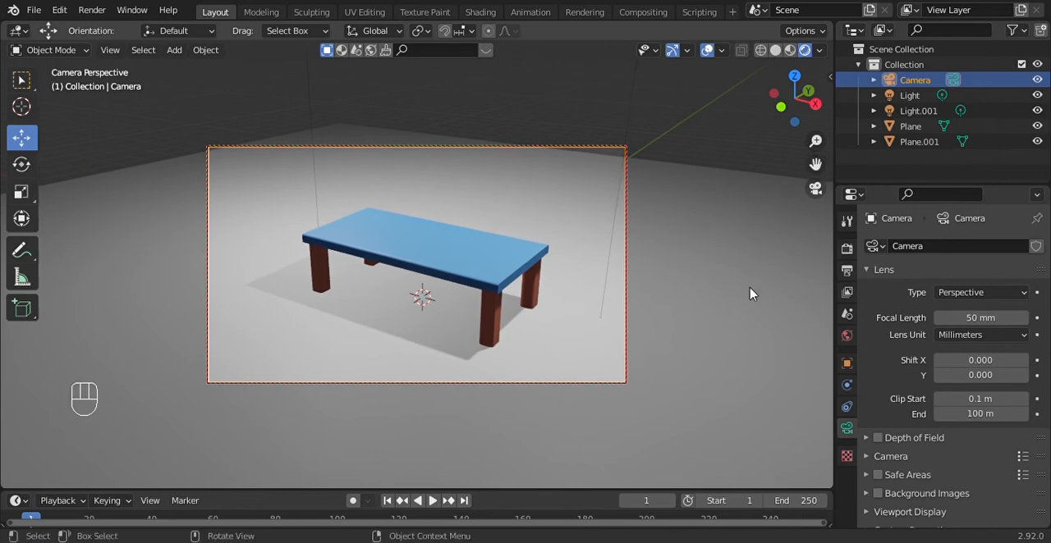
Scale up the floor plane so that its far edges lie outside the camera frame
click(700, 264)
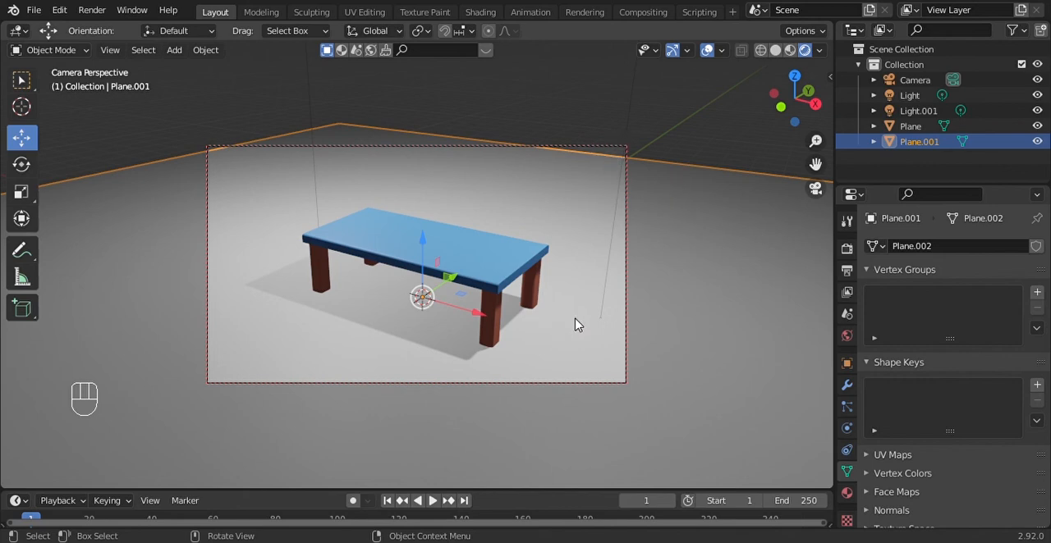
key(s)
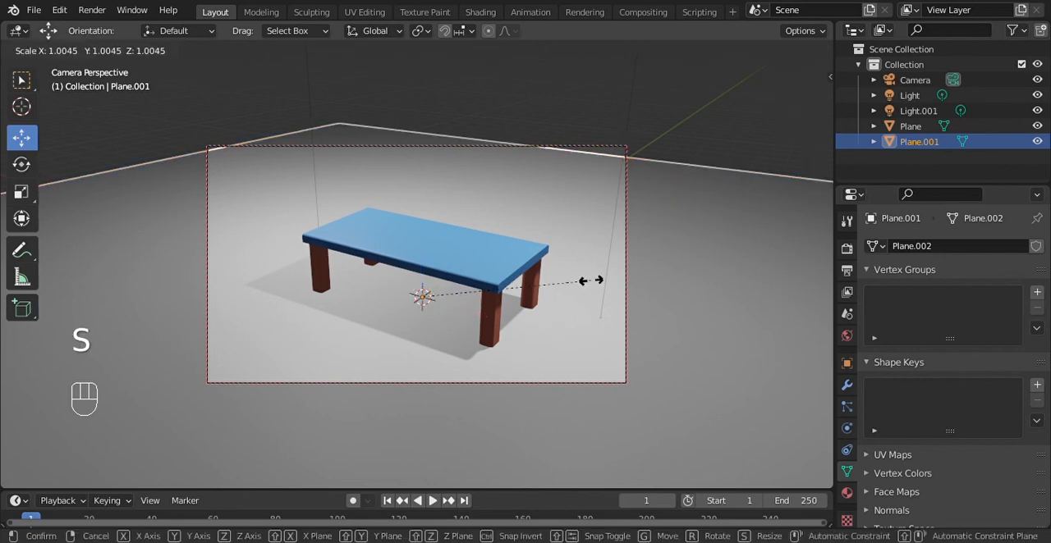
click(664, 266)
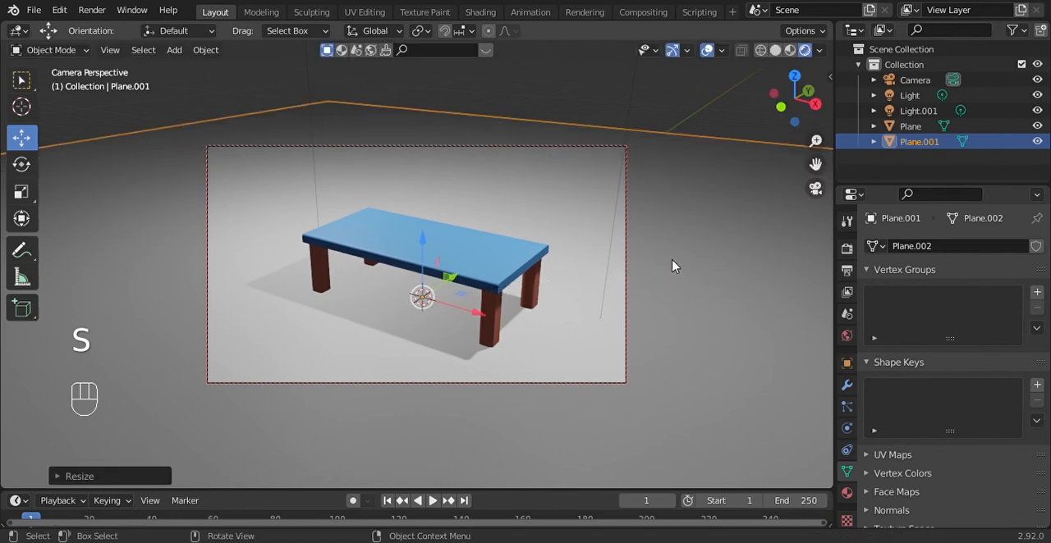
Save the file and render a still image of the table from the camera
key(ctrl+s)
click(86, 11)
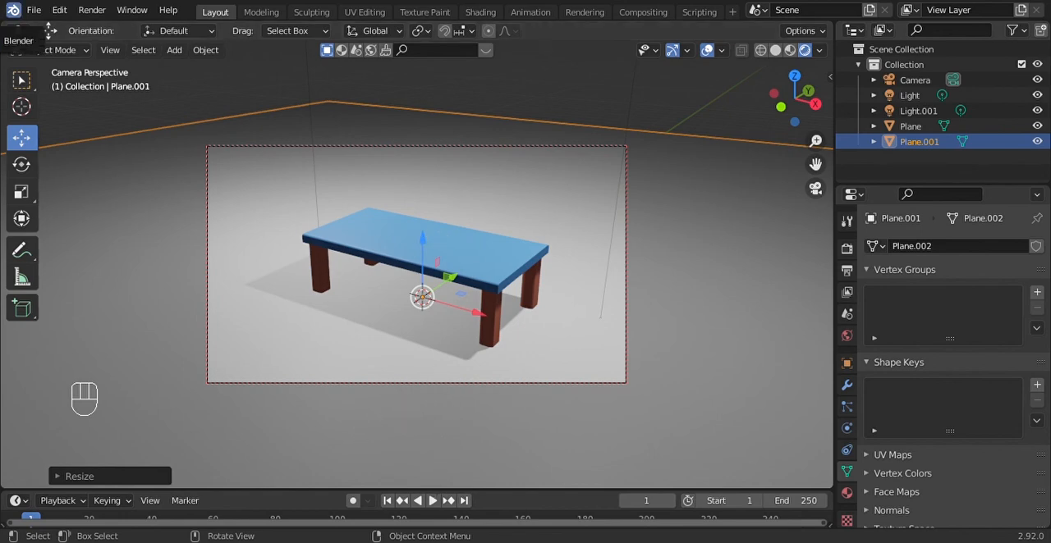
click(93, 11)
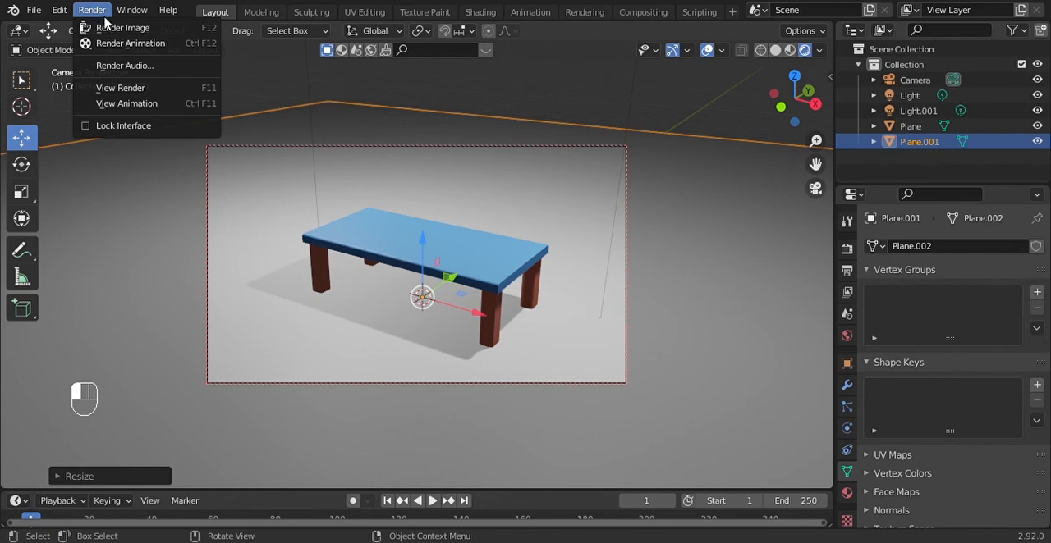
click(114, 32)
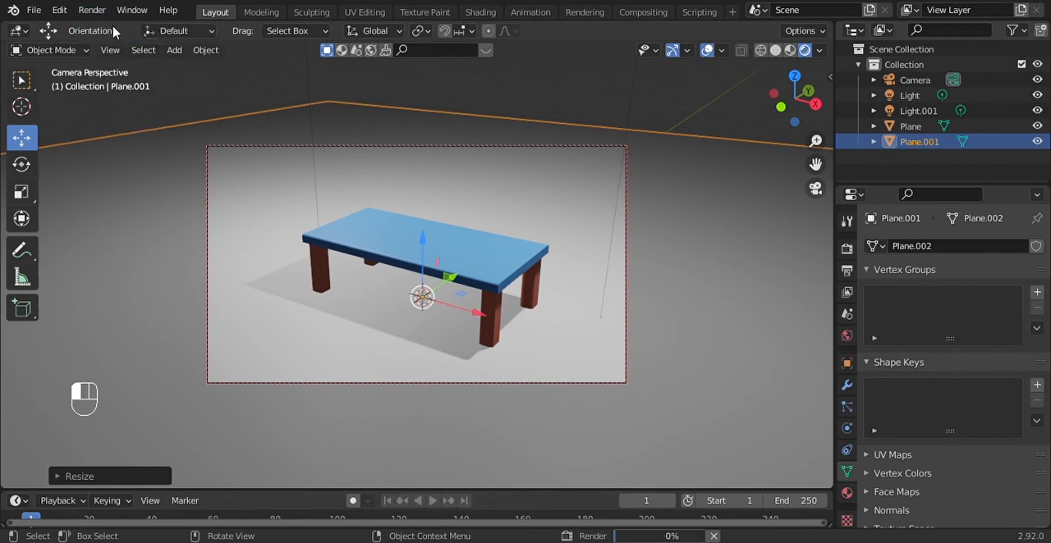